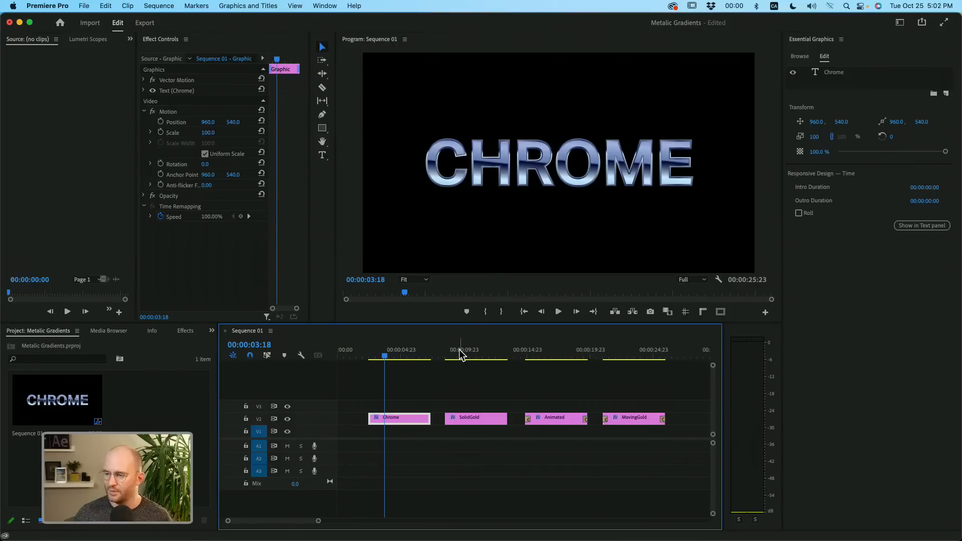
pyautogui.moveTo(462, 356); pyautogui.dragTo(530, 360)
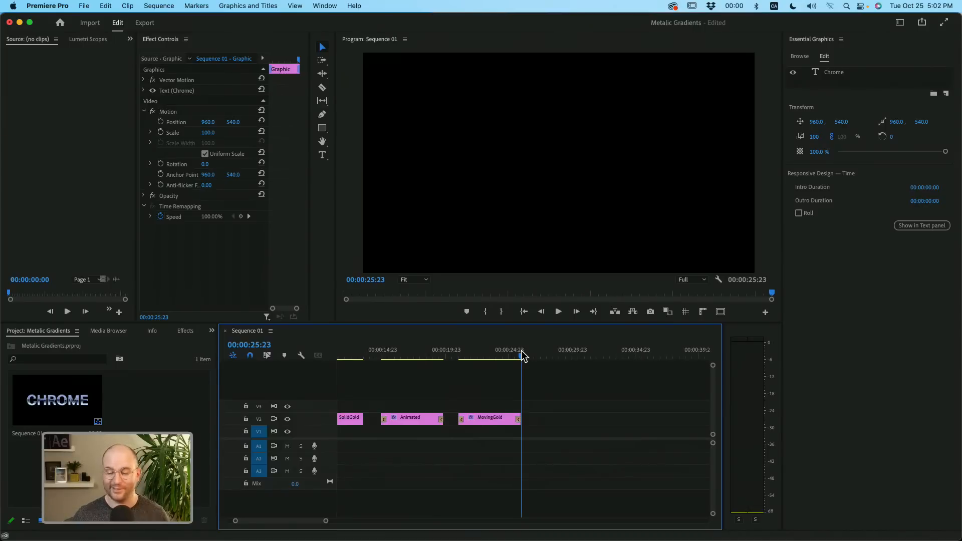
pyautogui.press('Home')
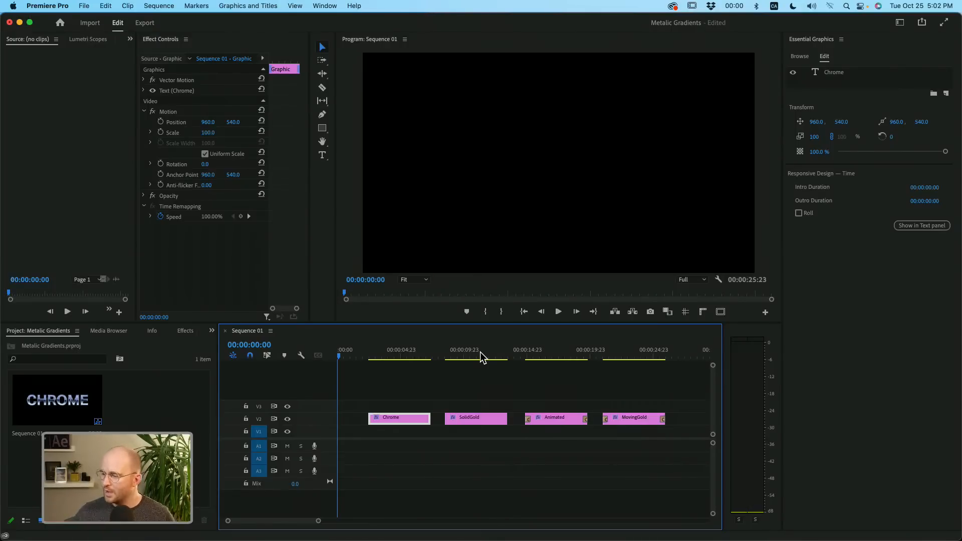
# - Create a new sequence from the DSLR 1080p24 preset and place its playhead at 00:00:09:00
pyautogui.click(190, 520)
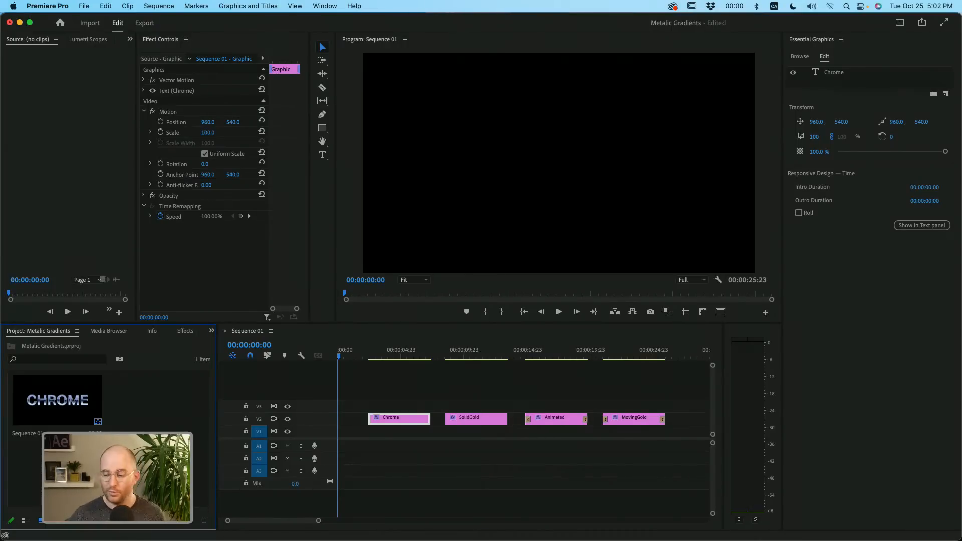
pyautogui.click(192, 523)
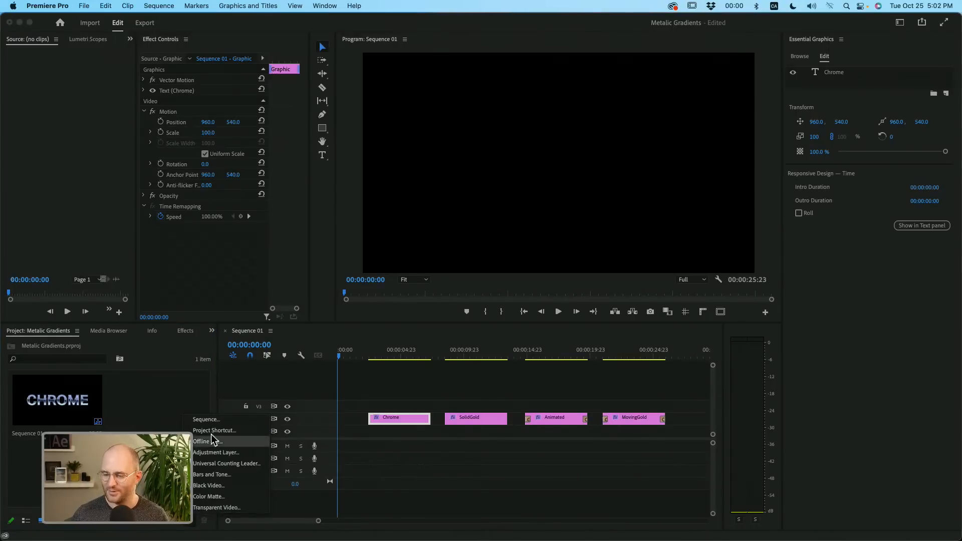
pyautogui.click(210, 420)
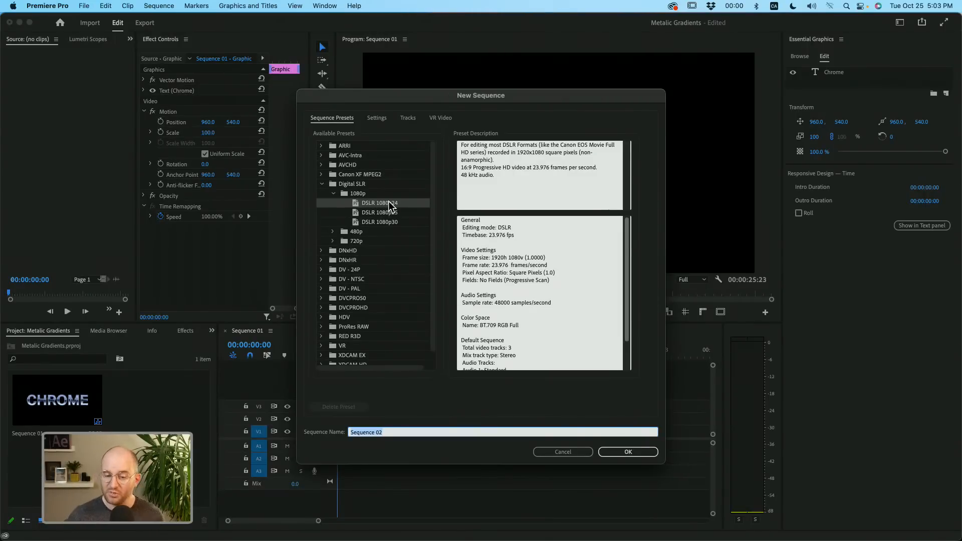
pyautogui.click(628, 451)
pyautogui.moveTo(370, 350); pyautogui.dragTo(363, 348)
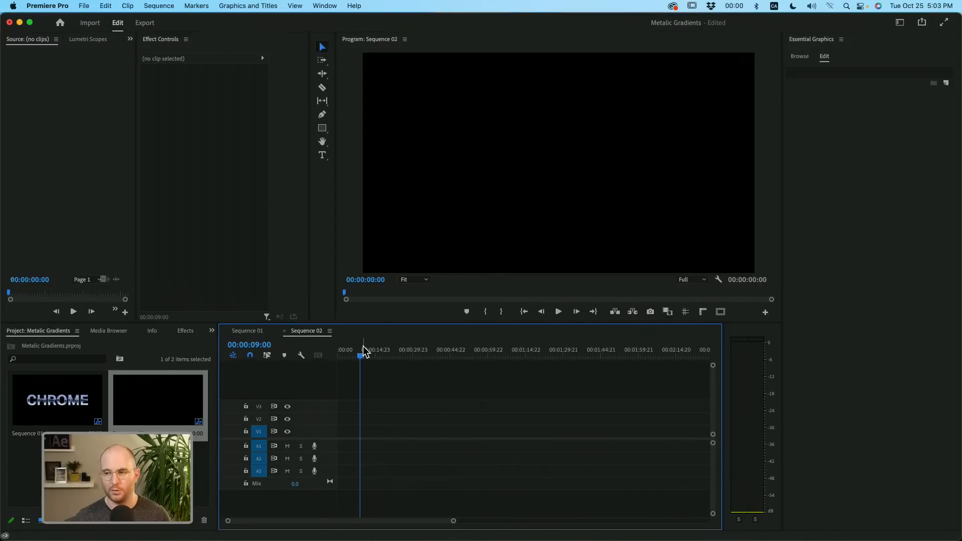
# - Activate the horizontal Type tool for working with text in the new sequence
pyautogui.click(322, 117)
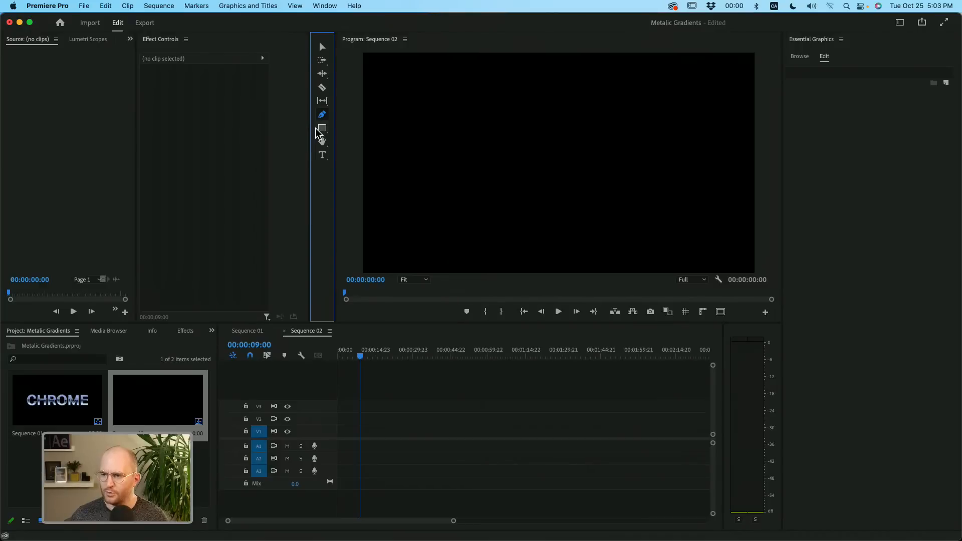
pyautogui.click(326, 130)
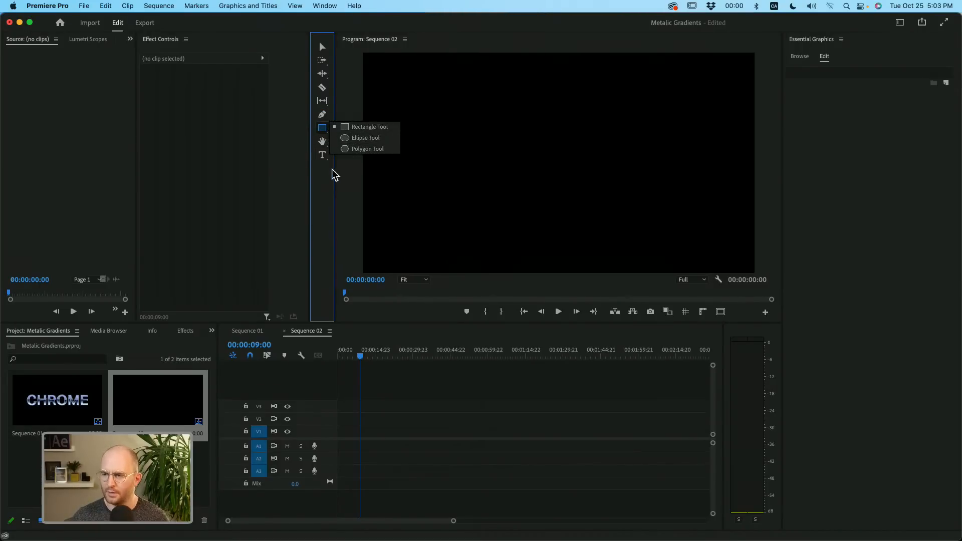
pyautogui.click(323, 155)
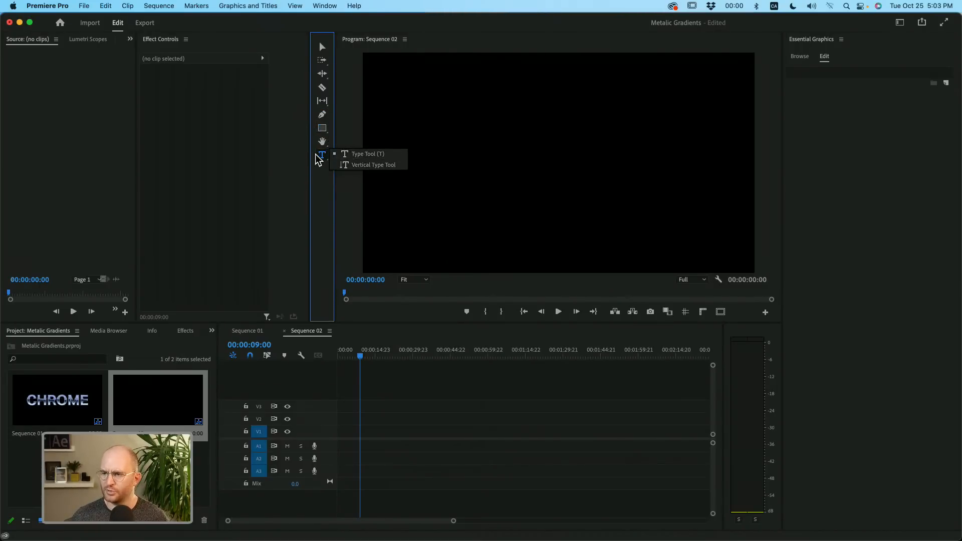
pyautogui.click(328, 181)
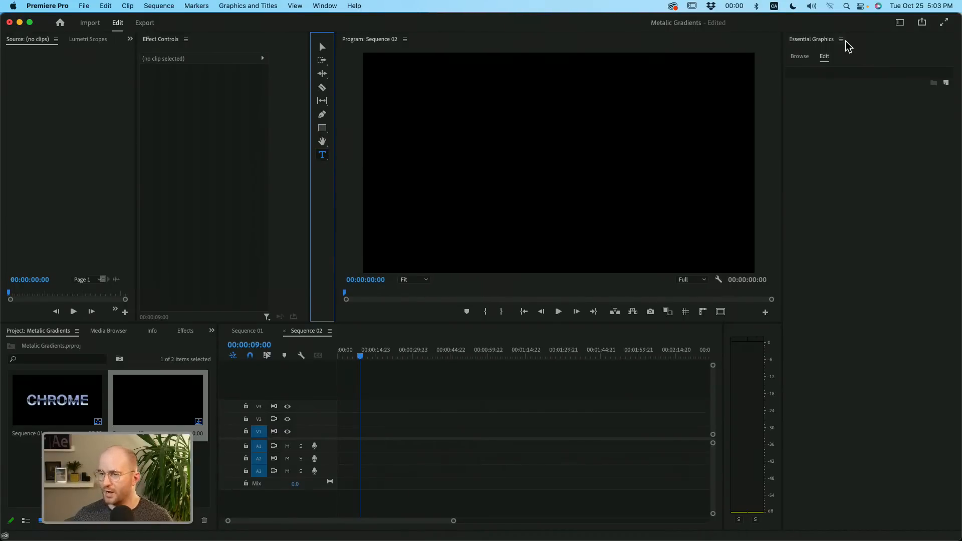
pyautogui.click(324, 5)
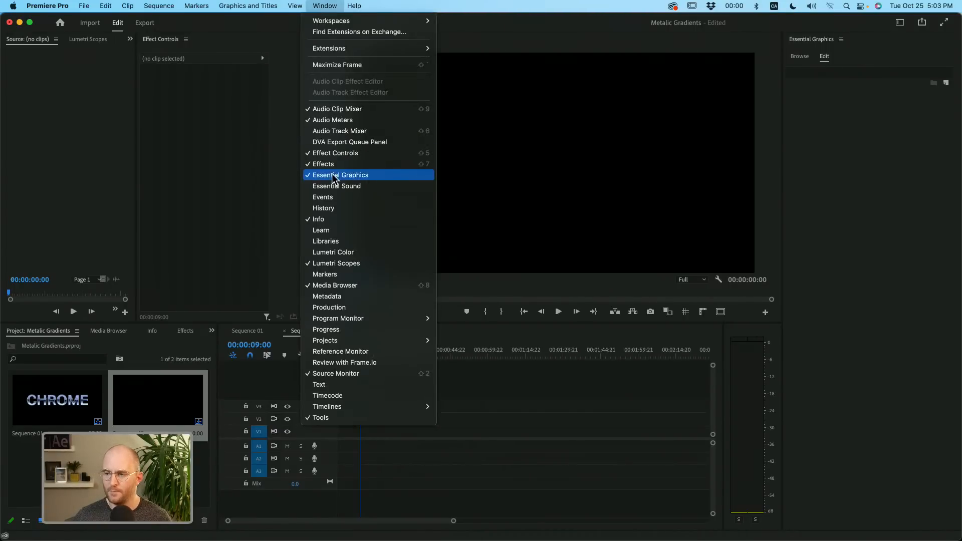
pyautogui.click(844, 103)
pyautogui.click(811, 59)
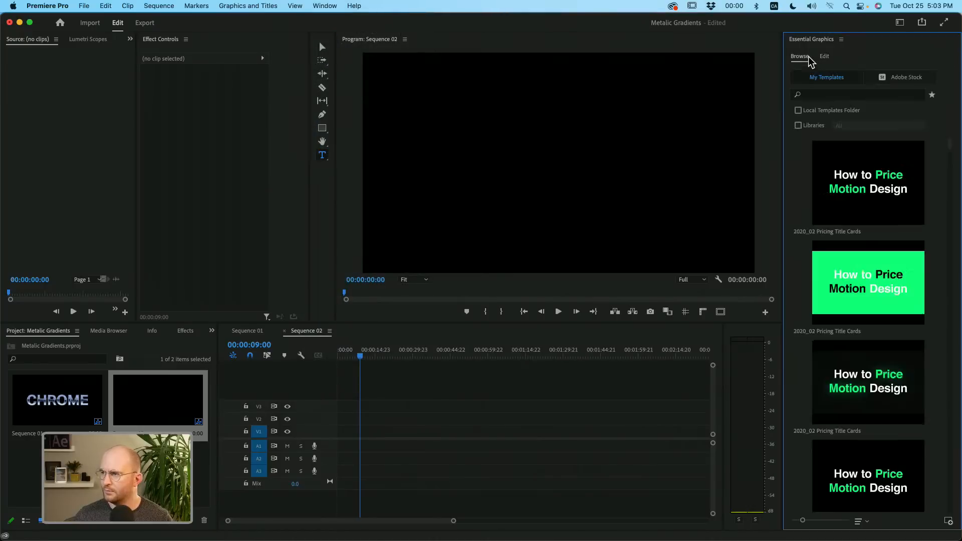
pyautogui.click(825, 57)
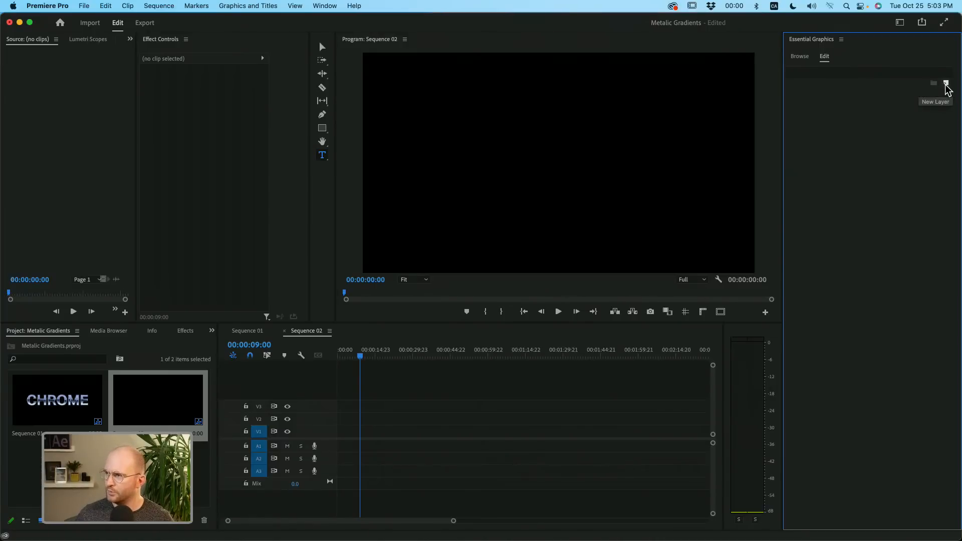
# - Add a new horizontal text layer to the sequence at the playhead
pyautogui.click(946, 84)
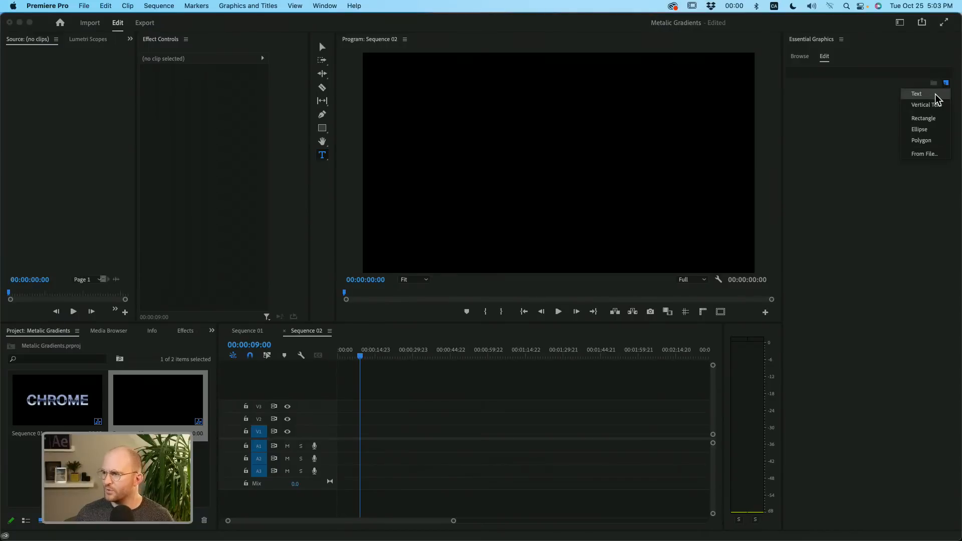
pyautogui.click(928, 95)
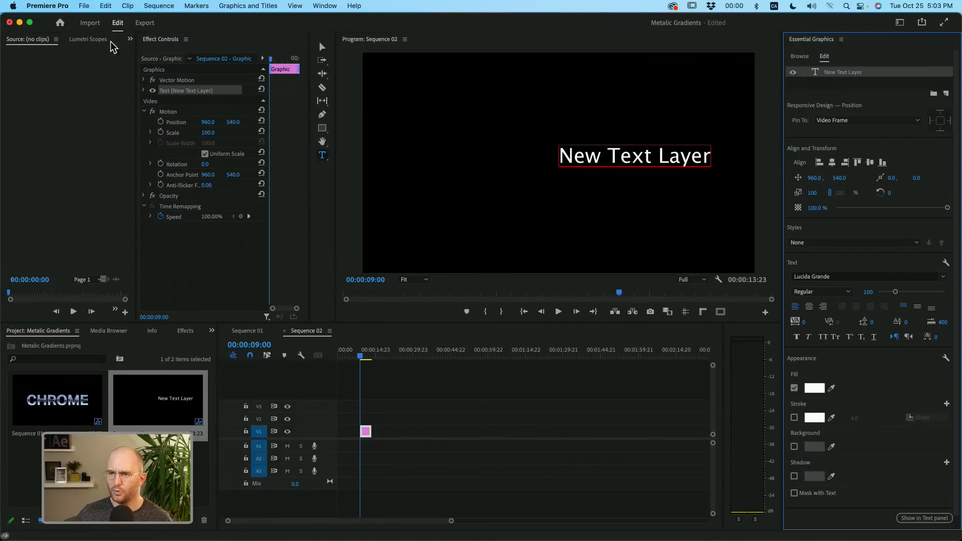
# - Widen the Effect Controls panel and collapse the graphic's Motion properties
pyautogui.moveTo(135, 60); pyautogui.dragTo(22, 61)
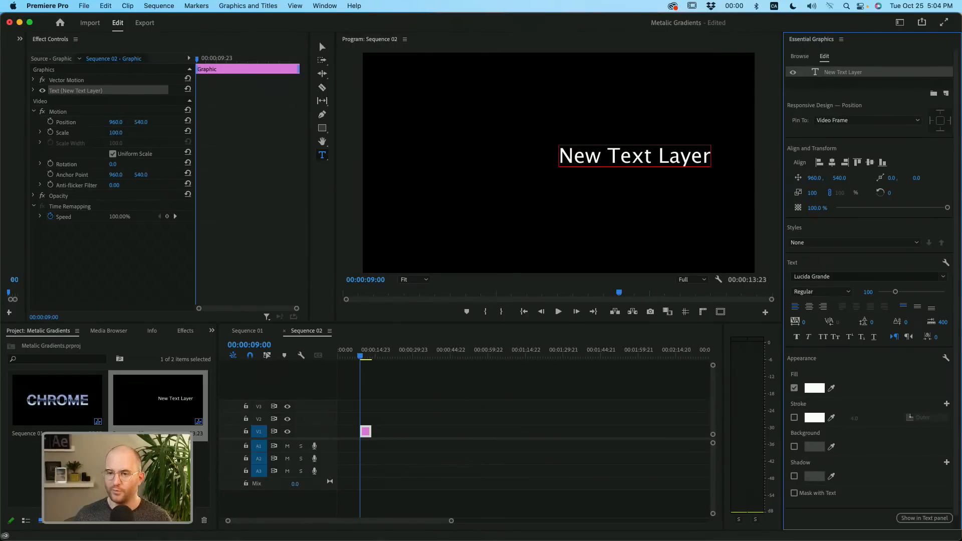
pyautogui.click(34, 111)
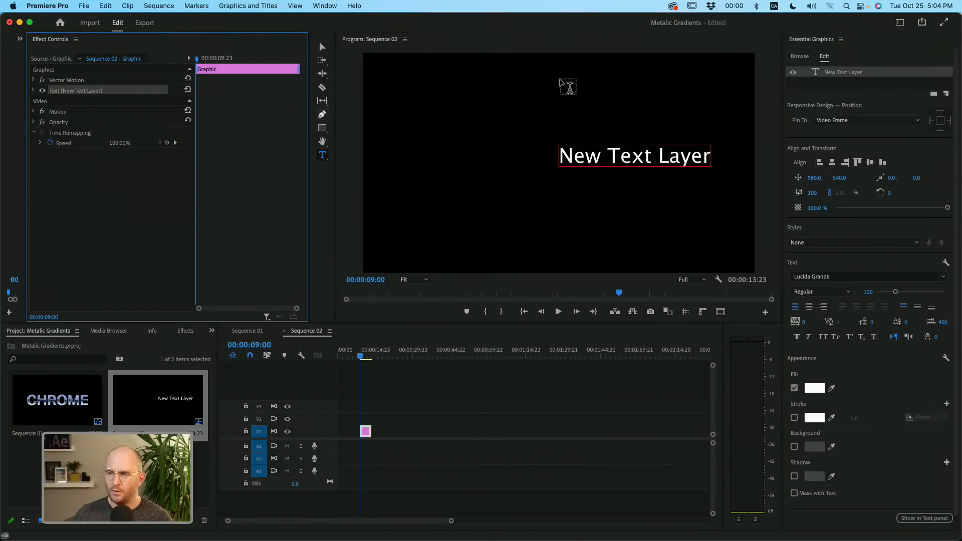
# - Examine the new text layer's properties in Effect Controls, including its source text and appearance settings
pyautogui.click(839, 87)
pyautogui.click(840, 74)
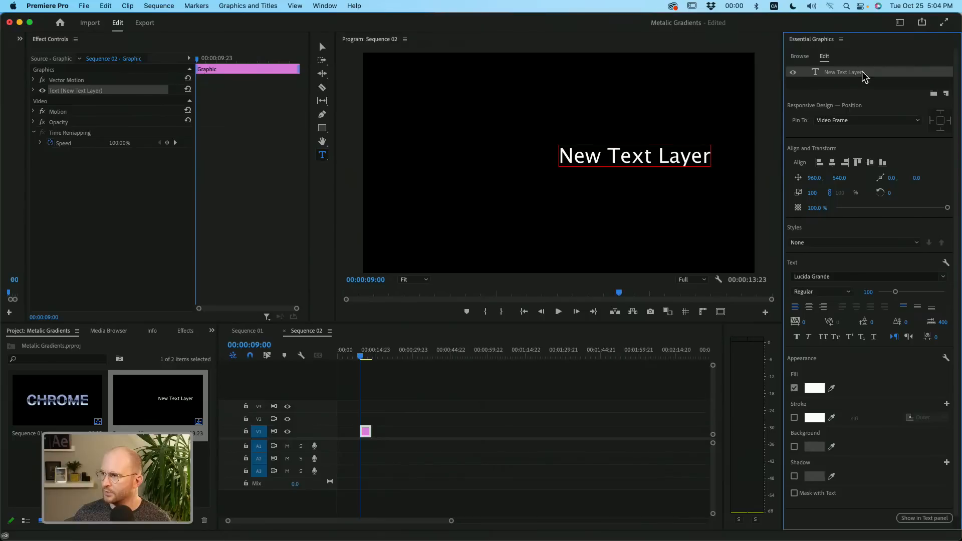
pyautogui.click(101, 91)
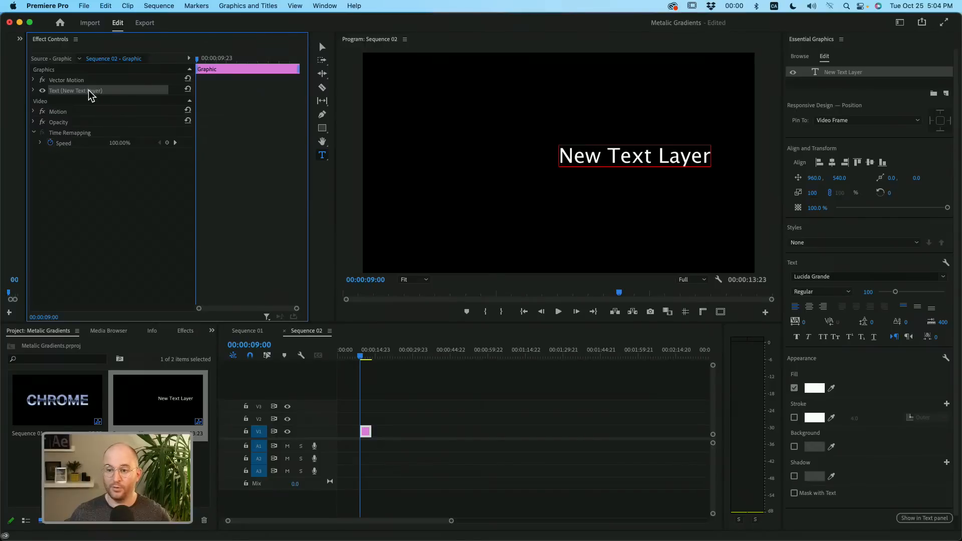
pyautogui.click(33, 90)
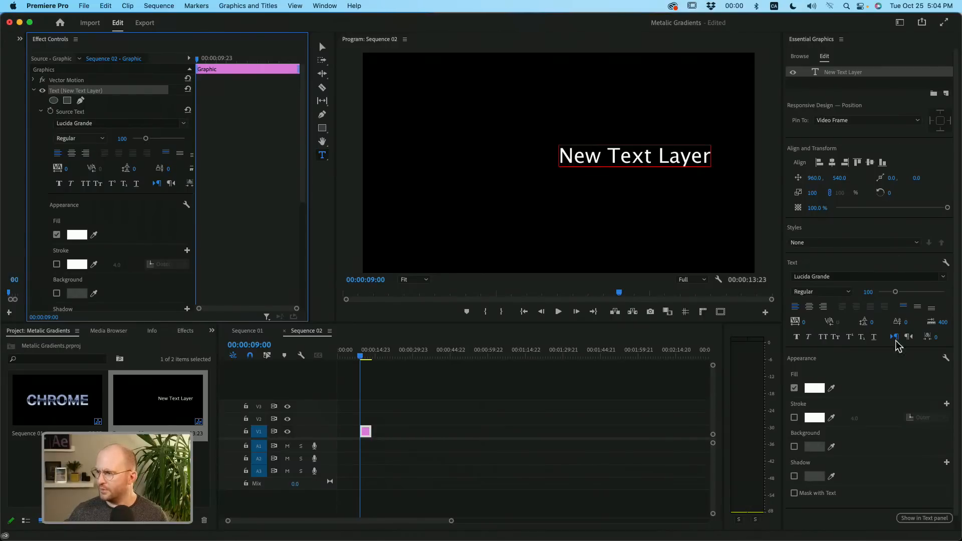
pyautogui.click(33, 90)
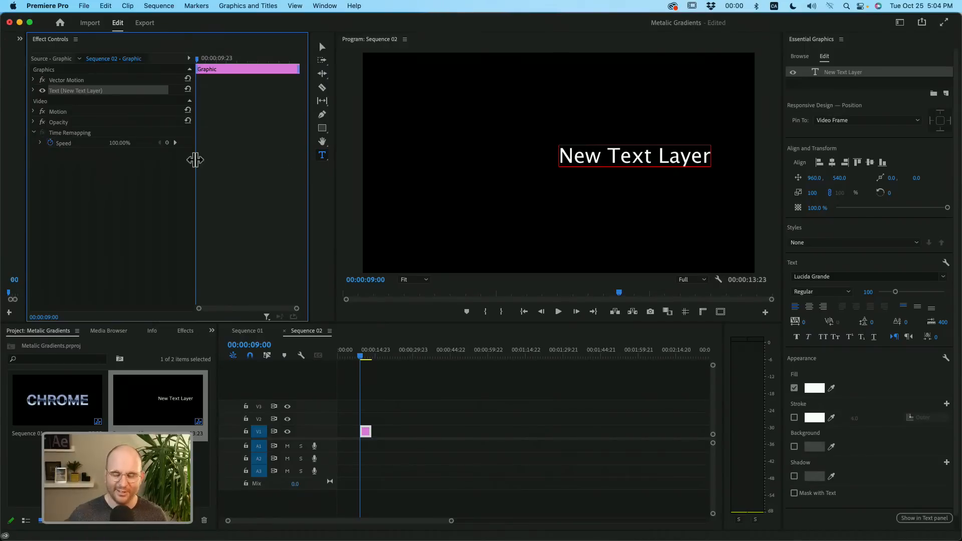
# - Replace the placeholder text in the frame with "Chrome" and keep its layer selected
pyautogui.tripleClick(669, 156)
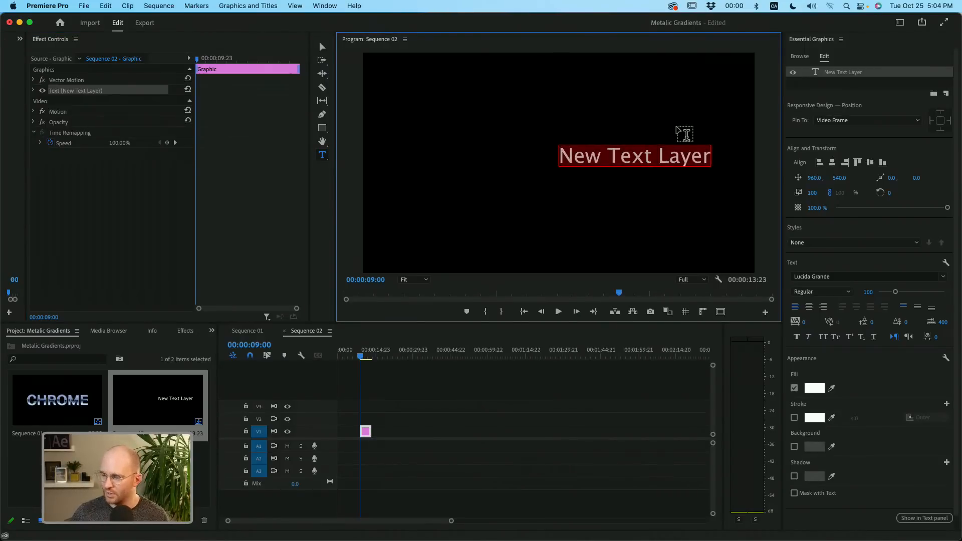
pyautogui.write('Chrome')
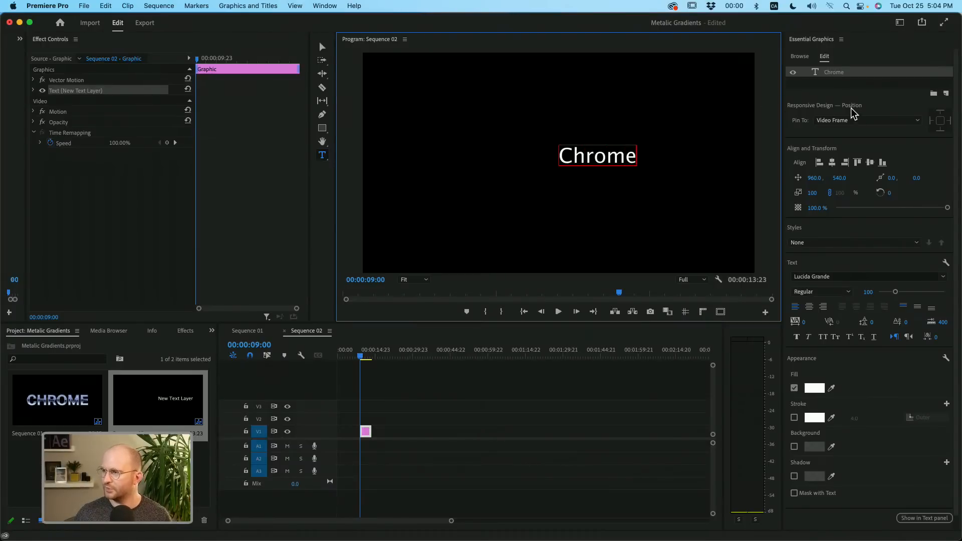
pyautogui.click(845, 90)
pyautogui.click(844, 75)
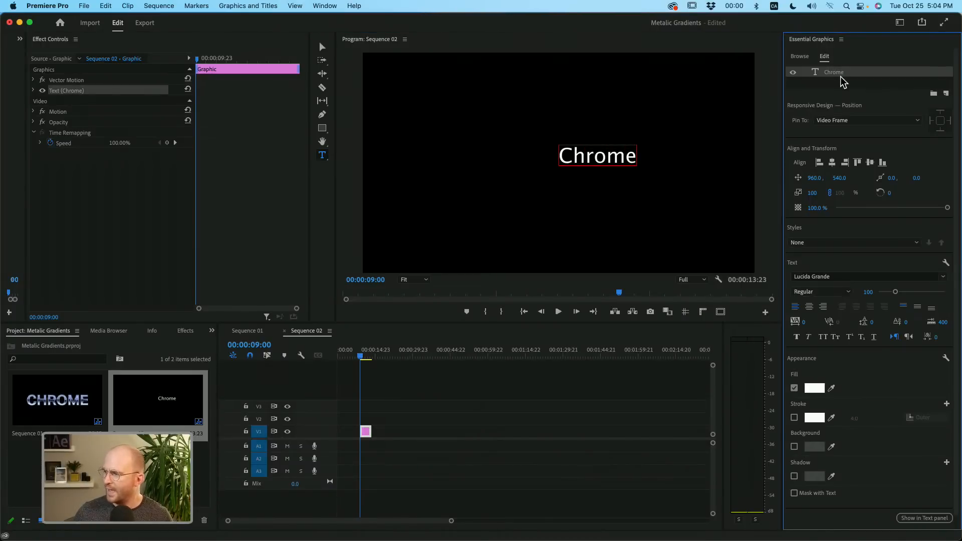
# - Set the Chrome text's font to Aktiv Grotesk Bold and apply All Caps
pyautogui.click(846, 276)
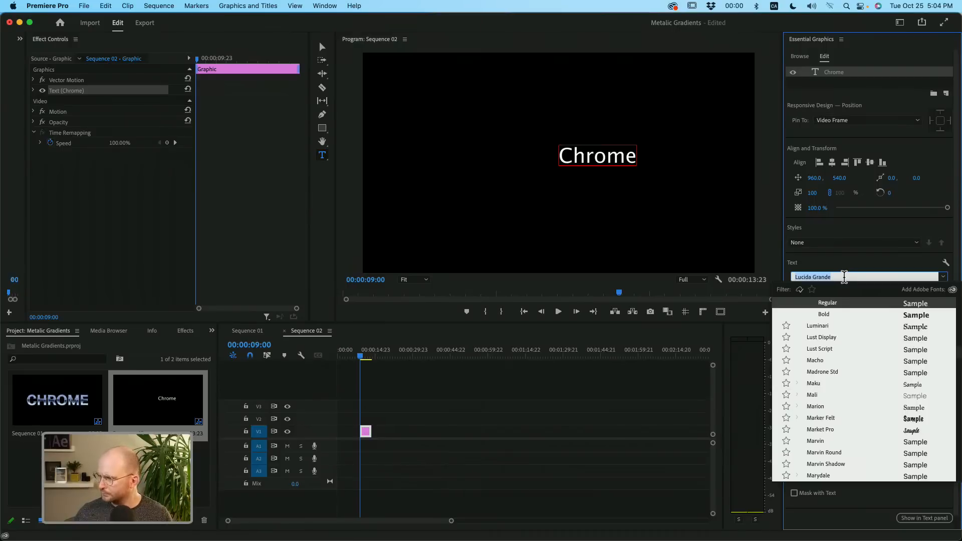
pyautogui.write('ak')
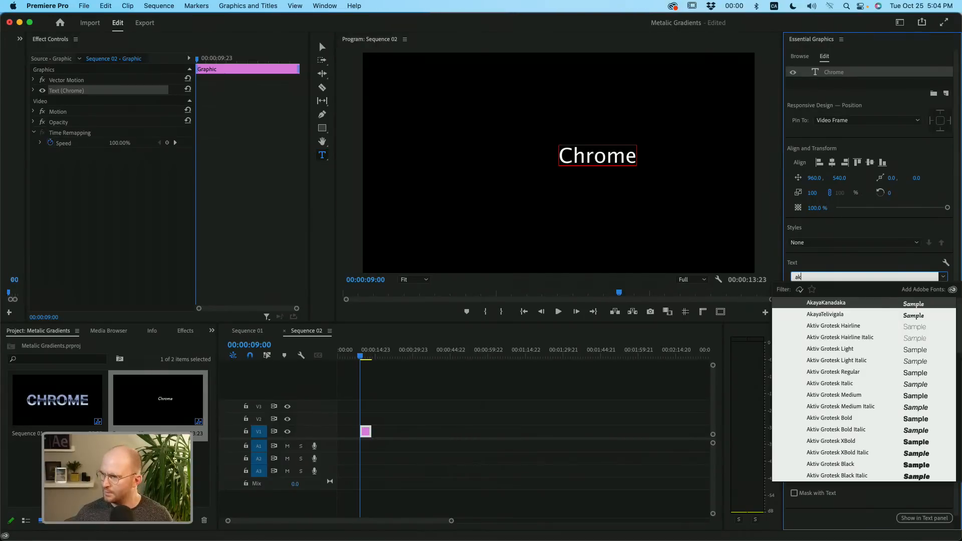
pyautogui.write('tiv')
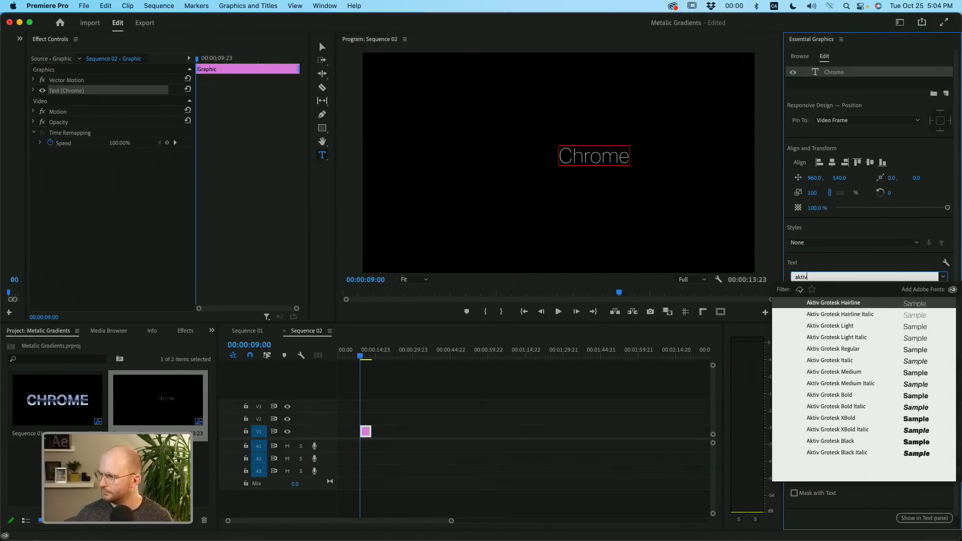
pyautogui.click(835, 395)
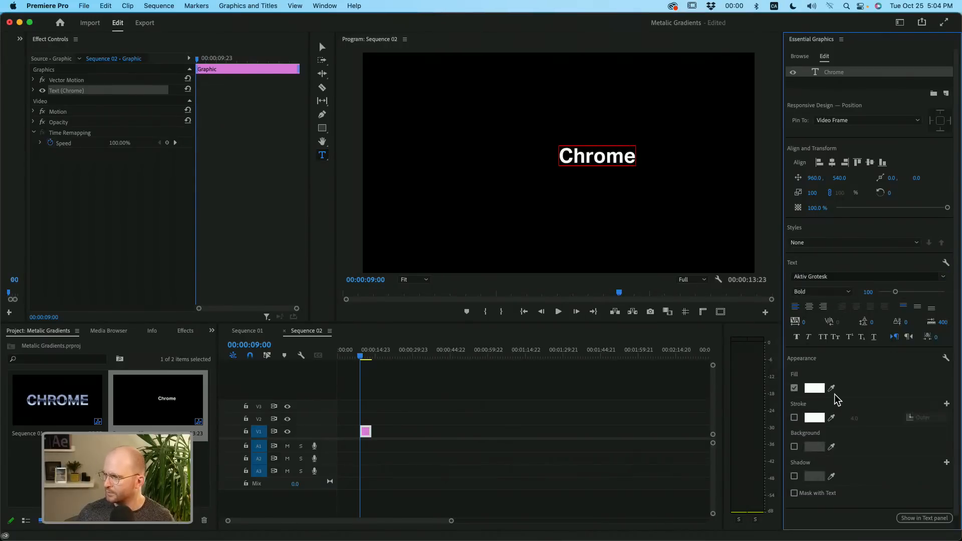
pyautogui.click(823, 337)
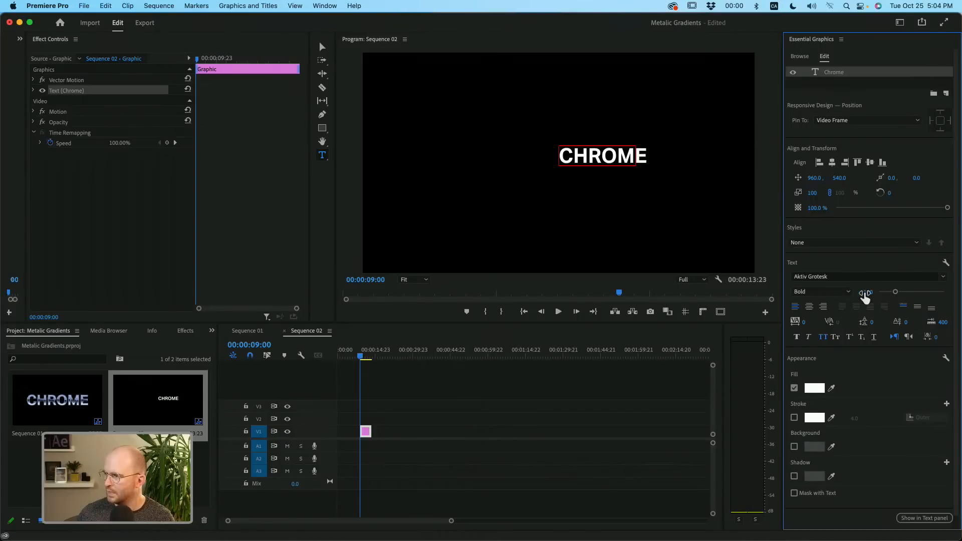
# - Set the font size to 295 and center the text horizontally and vertically in the frame
pyautogui.moveTo(864, 295); pyautogui.dragTo(961, 295)
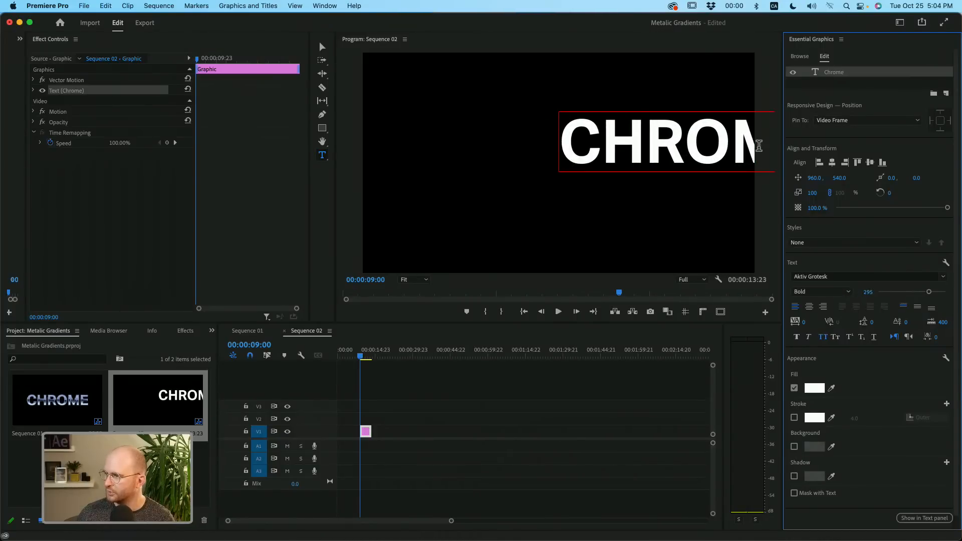
pyautogui.click(833, 163)
pyautogui.click(870, 163)
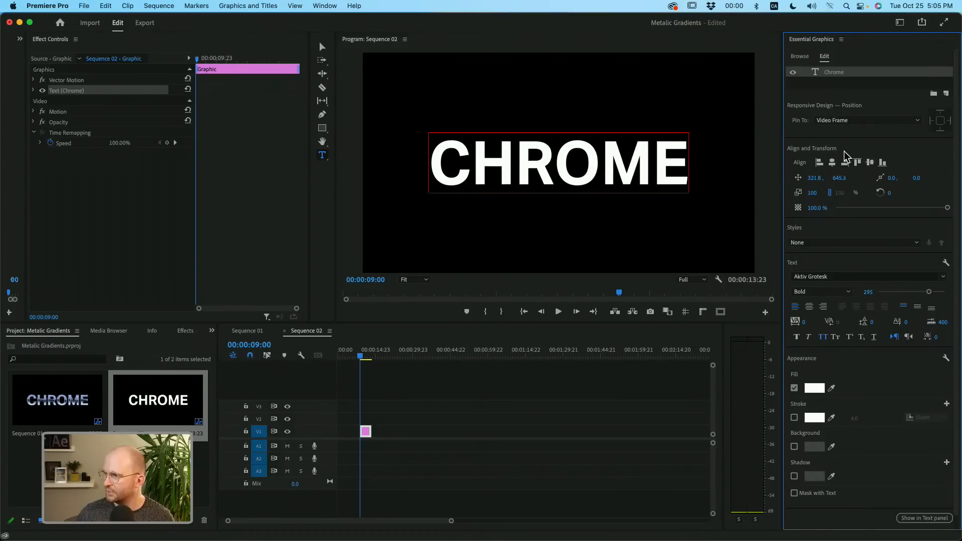
pyautogui.click(867, 120)
pyautogui.click(847, 131)
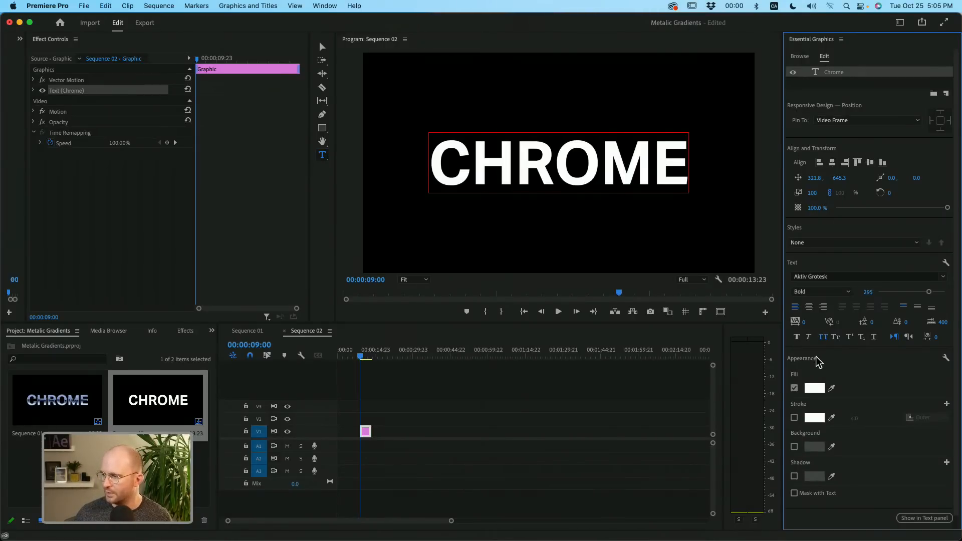
# - Change the Chrome text's fill to a linear gradient and color its end stop black (000000), keeping the start stop white
pyautogui.click(817, 391)
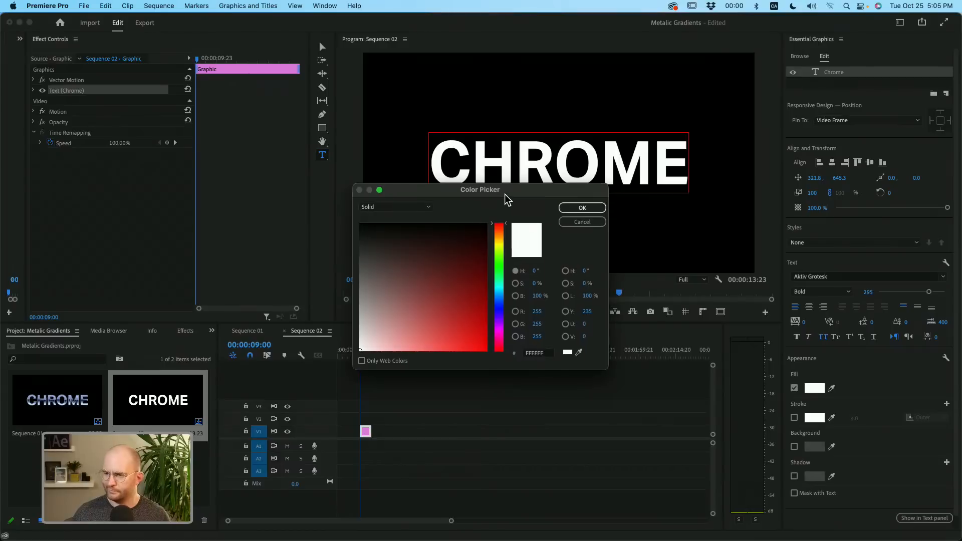
pyautogui.moveTo(507, 197); pyautogui.dragTo(392, 136)
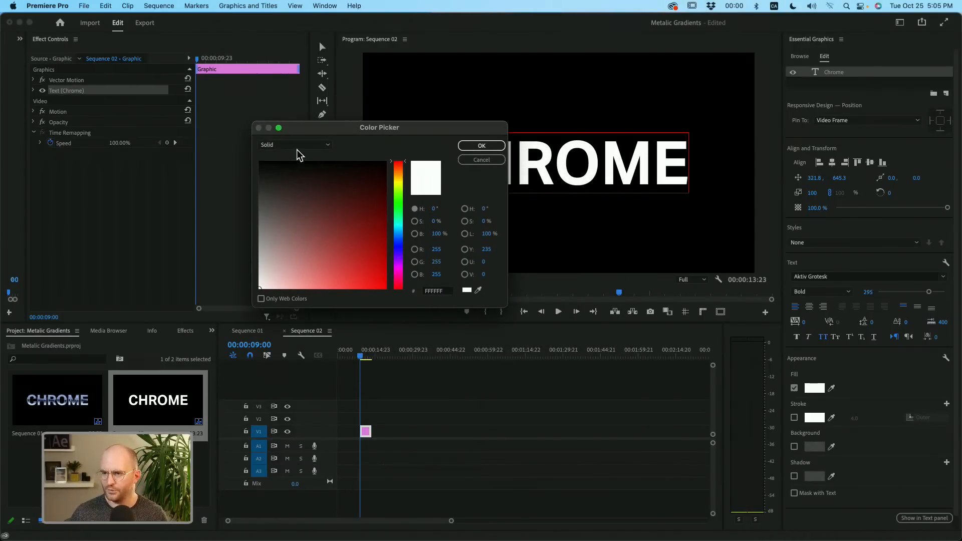
pyautogui.click(319, 146)
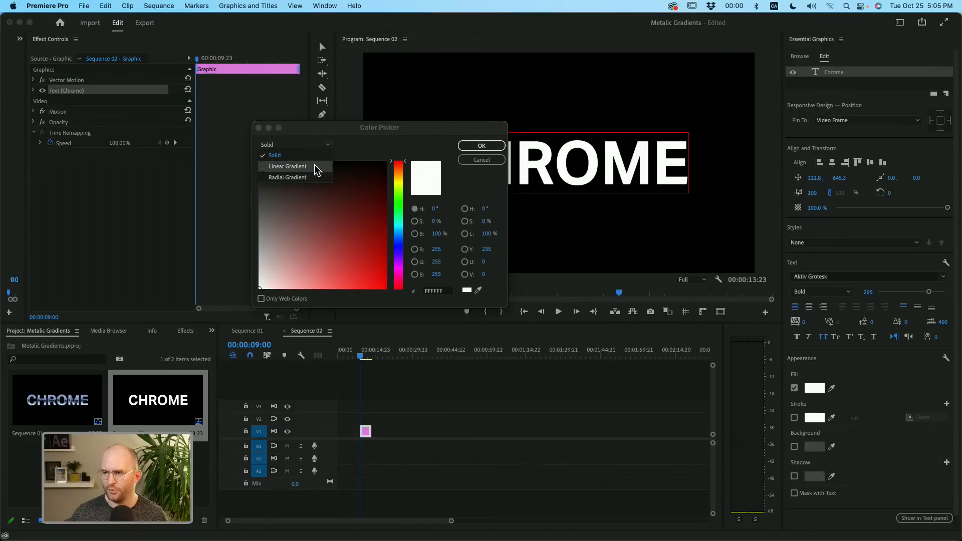
pyautogui.click(314, 165)
pyautogui.moveTo(314, 124); pyautogui.dragTo(200, 86)
pyautogui.click(327, 143)
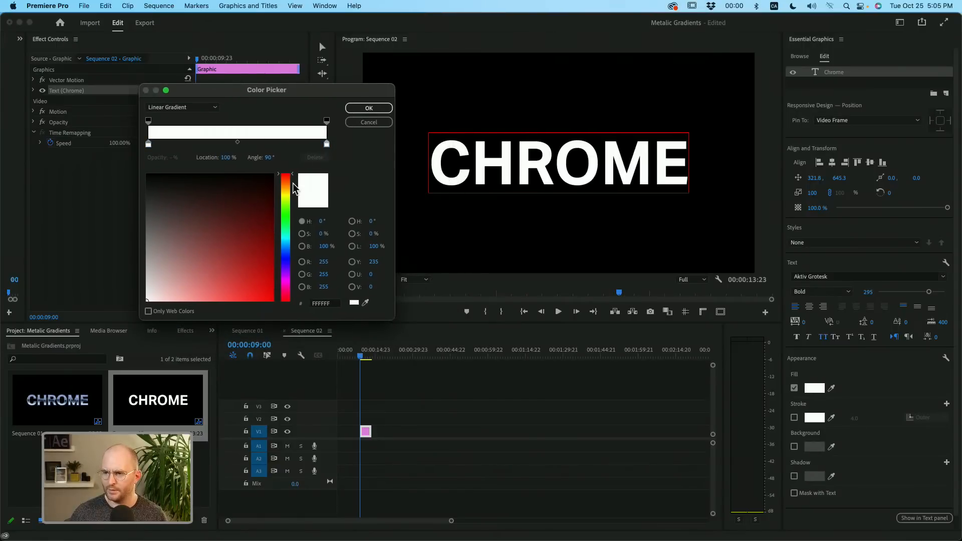
pyautogui.moveTo(214, 215); pyautogui.dragTo(108, 160)
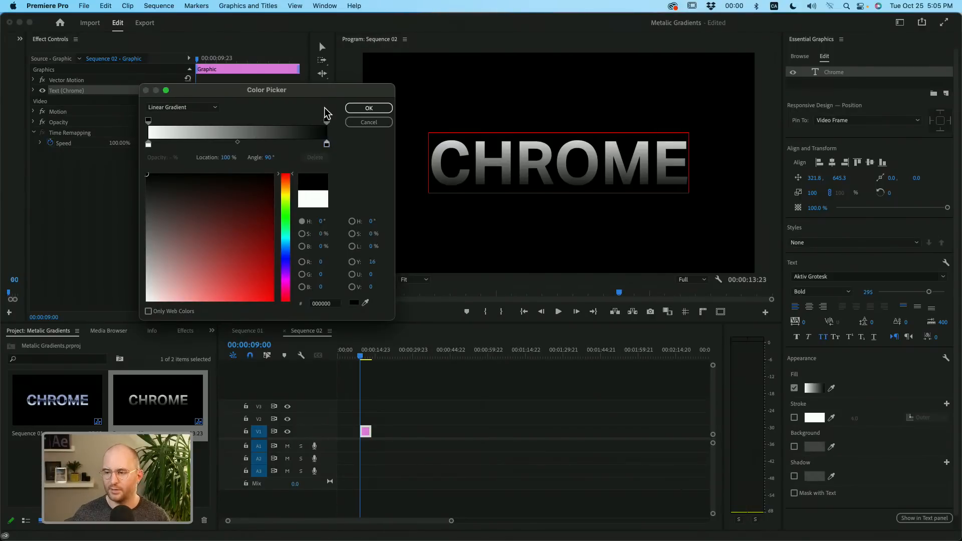
# - Add a black color stop at 49% in the fill gradient
pyautogui.moveTo(326, 145)
pyautogui.mouseDown()
pyautogui.moveTo(279, 146)
pyautogui.moveTo(327, 146)
pyautogui.mouseUp()
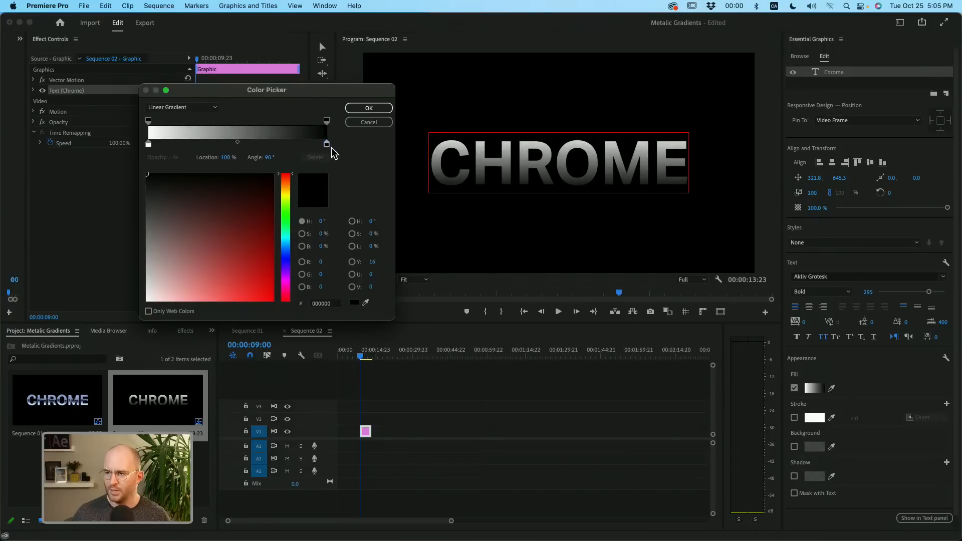
pyautogui.click(327, 121)
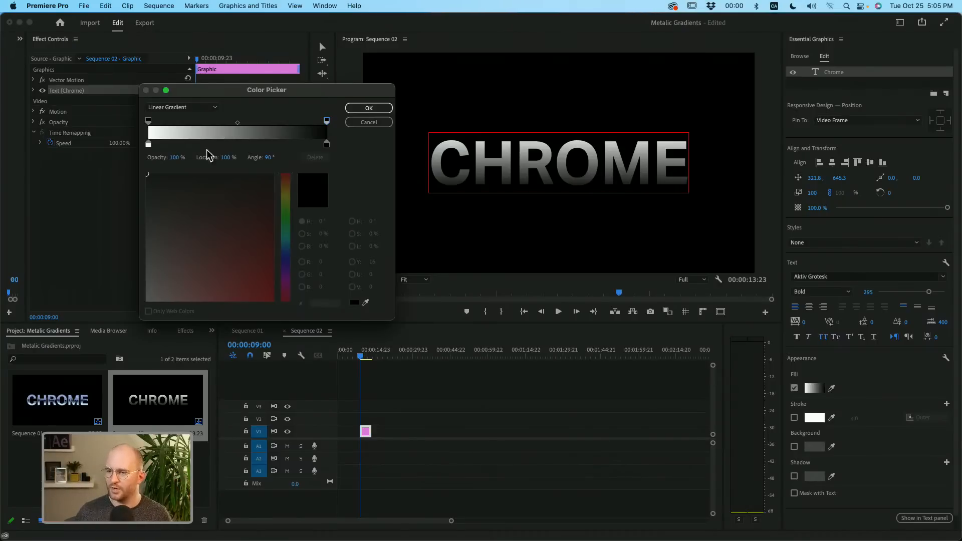
pyautogui.click(328, 145)
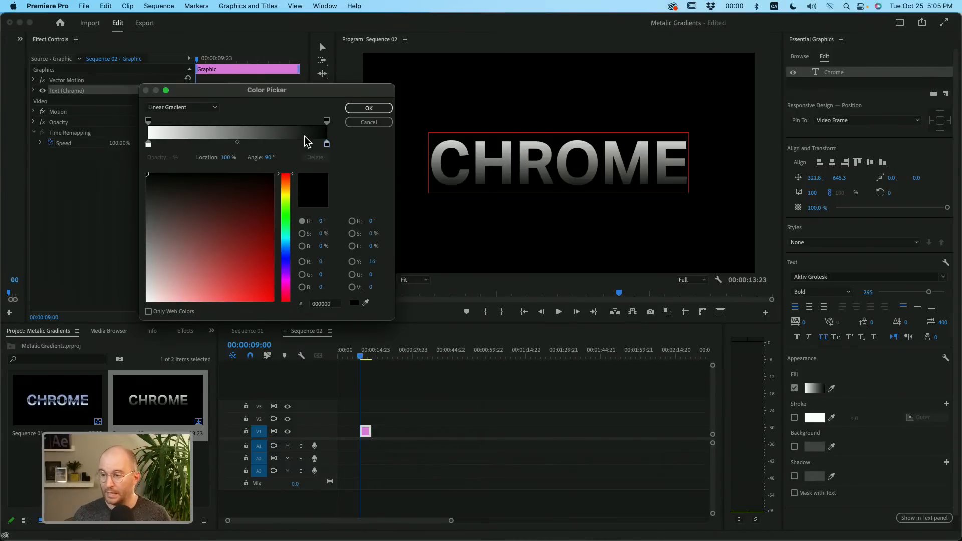
pyautogui.moveTo(327, 144)
pyautogui.mouseDown()
pyautogui.moveTo(240, 144)
pyautogui.moveTo(335, 146)
pyautogui.mouseUp()
pyautogui.click(257, 145)
pyautogui.moveTo(243, 145); pyautogui.dragTo(236, 146)
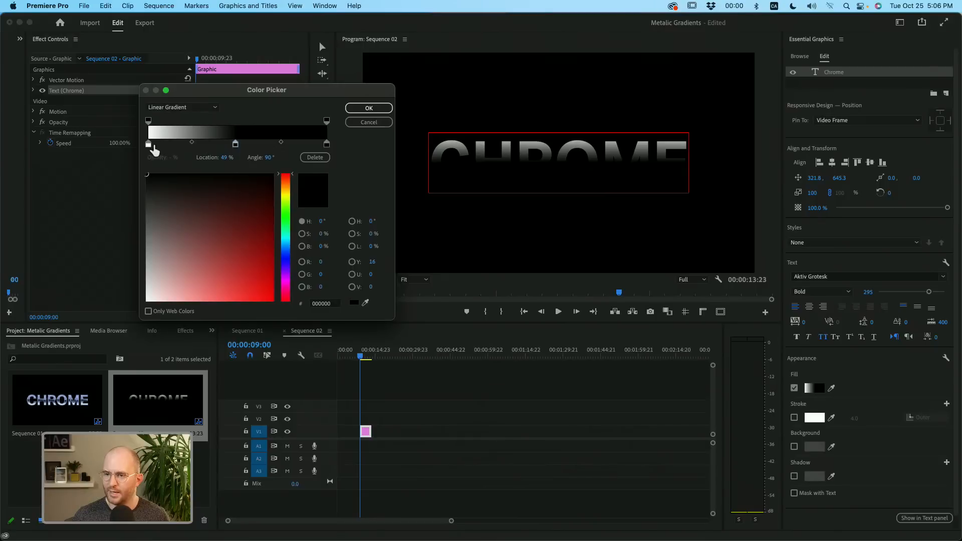
# - Place a white color stop at 56% just after the middle black stop at 54%, and set the gradient angle to 270°
pyautogui.click(149, 145)
pyautogui.click(260, 145)
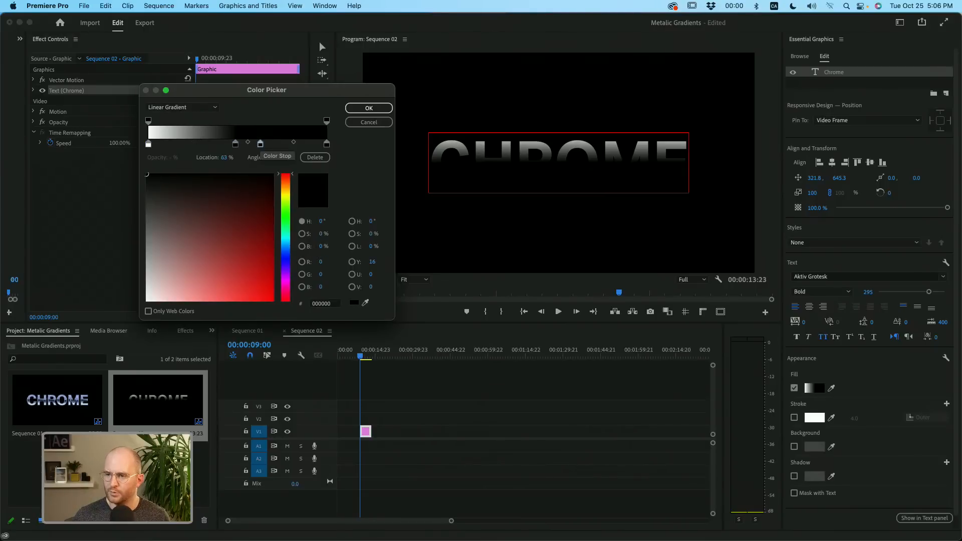
pyautogui.moveTo(260, 145); pyautogui.dragTo(263, 145)
pyautogui.moveTo(252, 191); pyautogui.dragTo(146, 301)
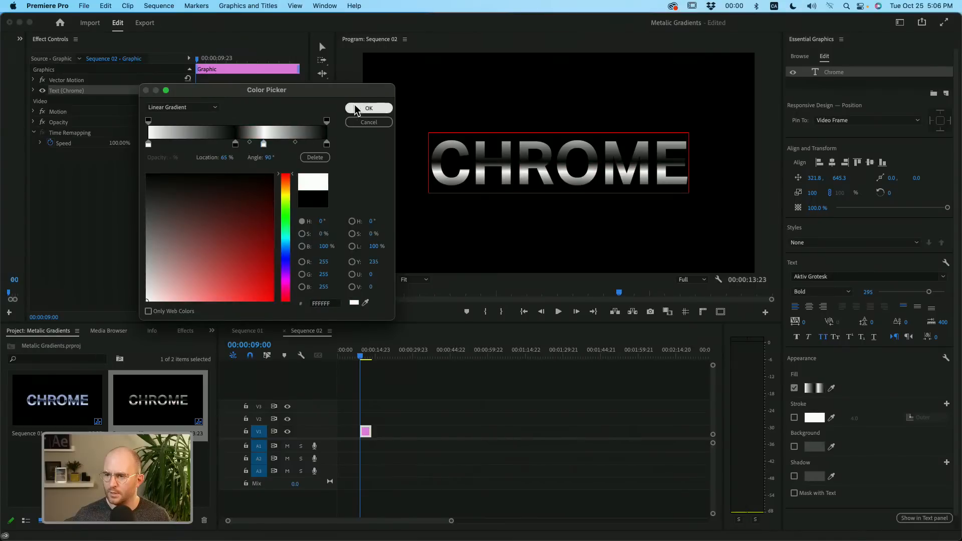
pyautogui.moveTo(264, 146); pyautogui.dragTo(250, 145)
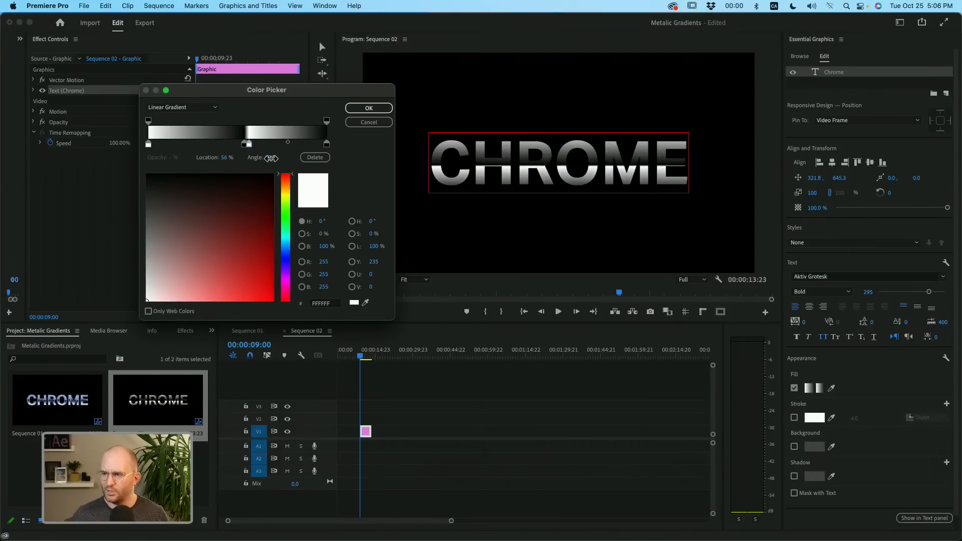
pyautogui.moveTo(270, 158); pyautogui.dragTo(361, 159)
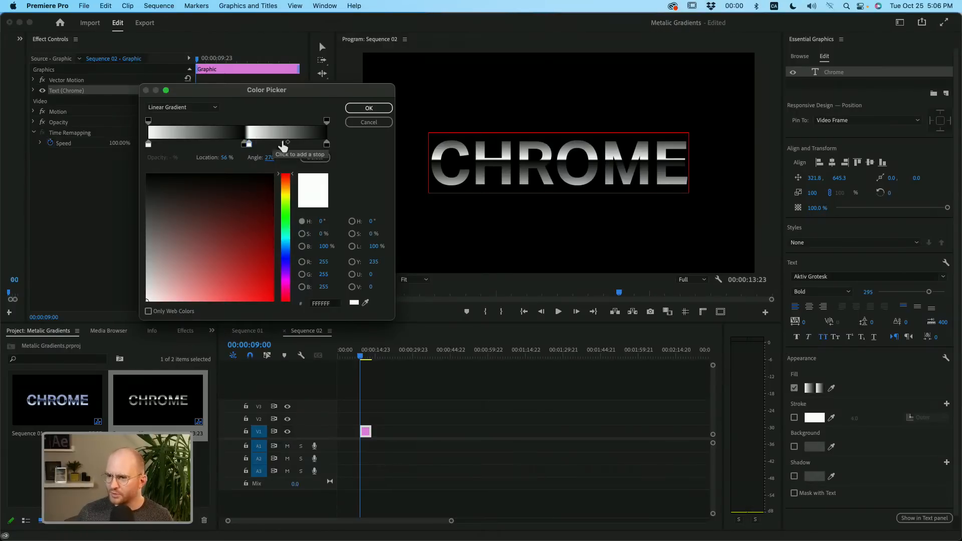
# - Recolor the black gradient stop at 54% to a very dark blue-violet (0F0329)
pyautogui.click(244, 145)
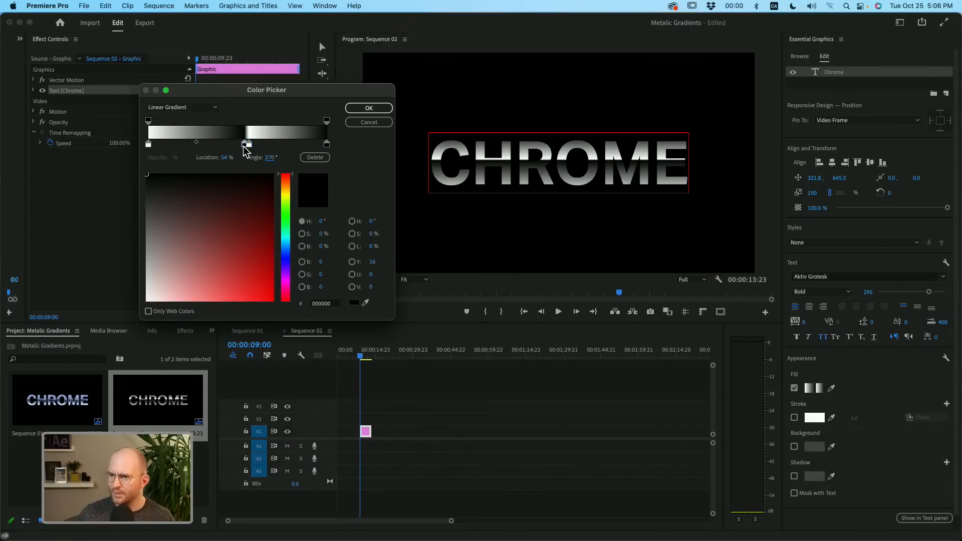
pyautogui.click(289, 261)
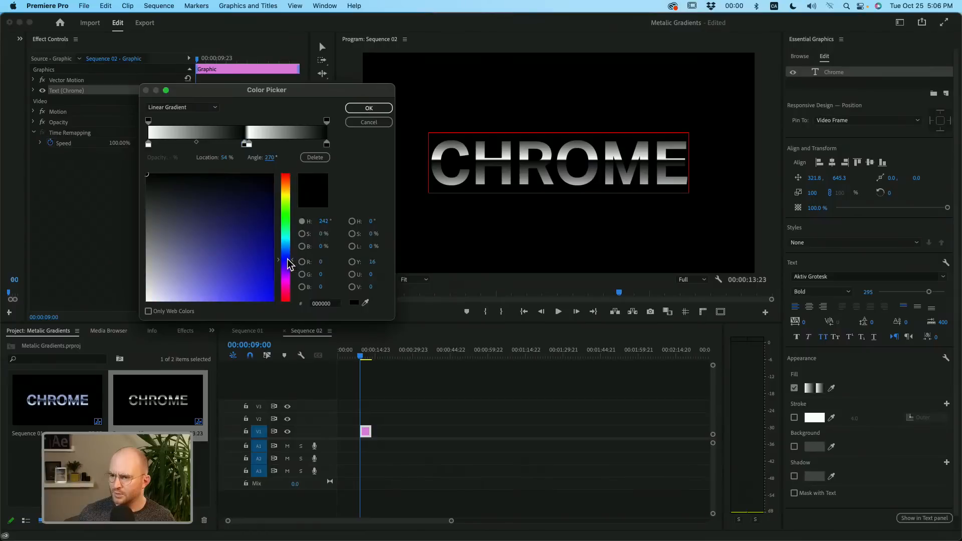
pyautogui.moveTo(288, 271); pyautogui.dragTo(288, 272)
pyautogui.moveTo(239, 228)
pyautogui.mouseDown()
pyautogui.moveTo(219, 179)
pyautogui.moveTo(169, 174)
pyautogui.moveTo(218, 203)
pyautogui.moveTo(213, 195)
pyautogui.moveTo(255, 194)
pyautogui.mouseUp()
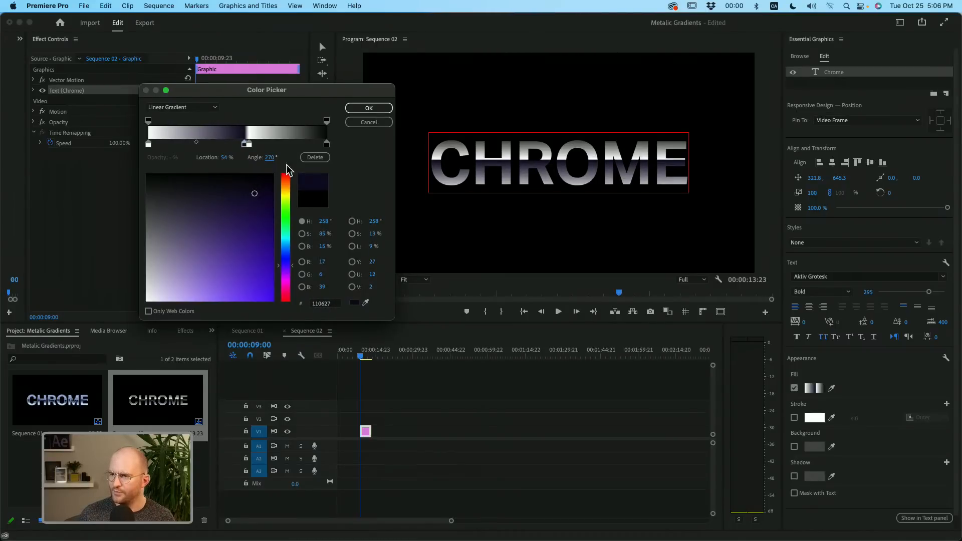
pyautogui.click(264, 194)
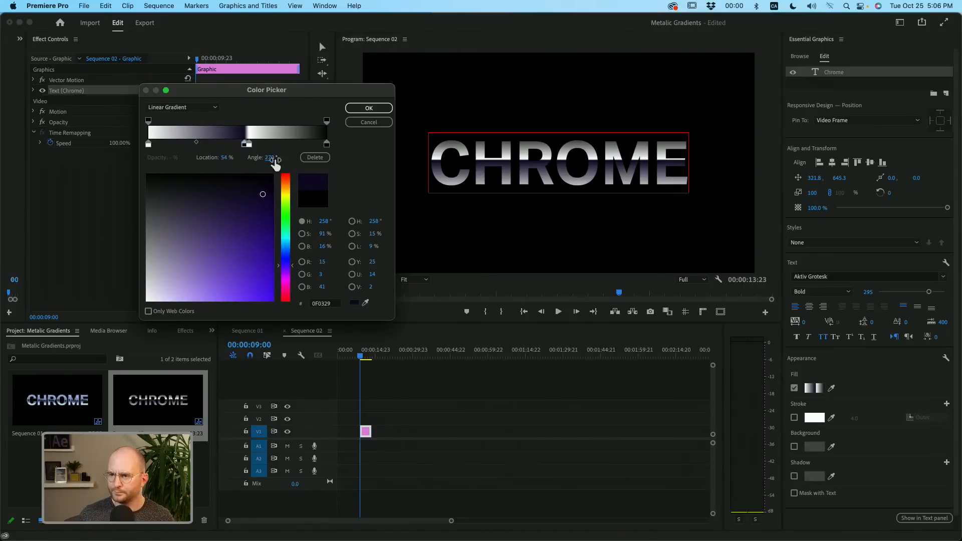
# - Recolor the white gradient stop beside the dark middle stop to a pale lavender (E6DCF8) at 57%
pyautogui.click(249, 144)
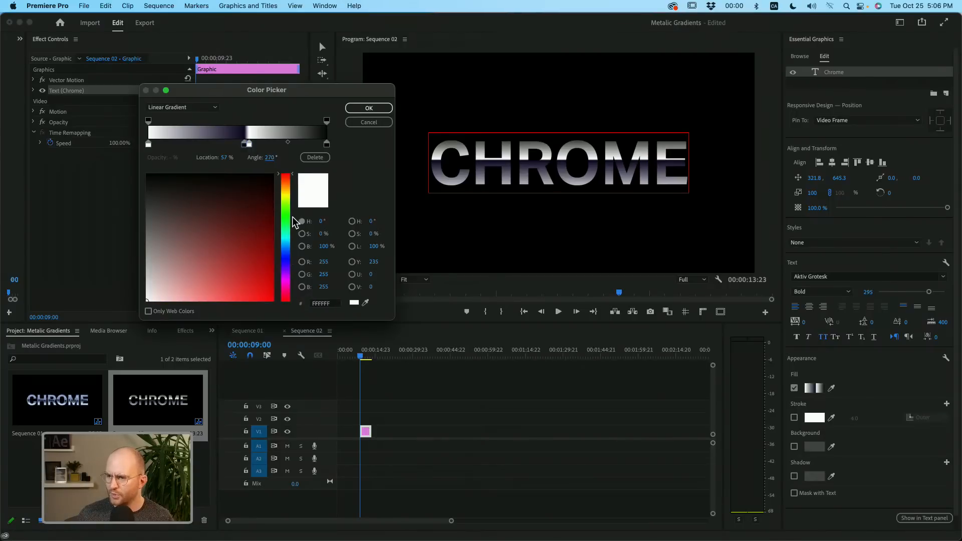
pyautogui.moveTo(292, 220); pyautogui.dragTo(293, 266)
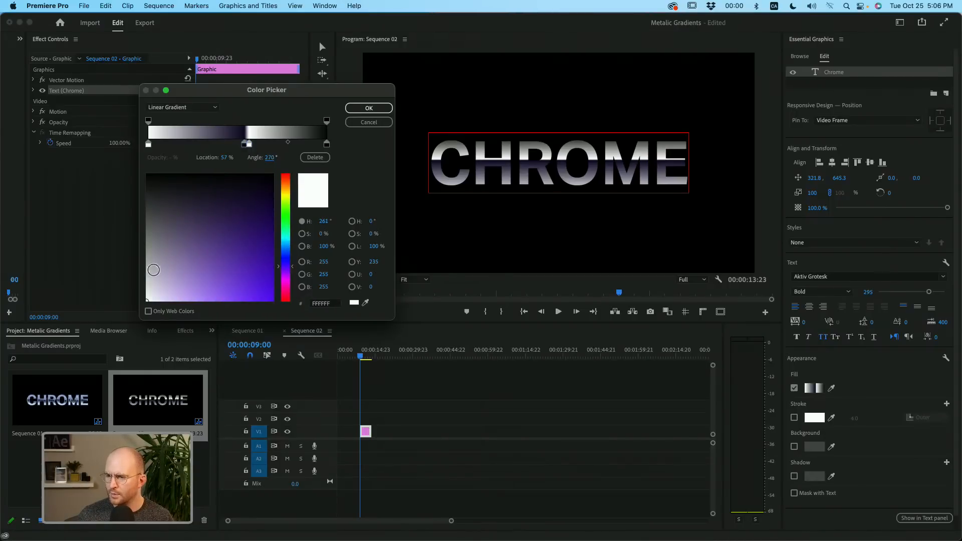
pyautogui.click(158, 301)
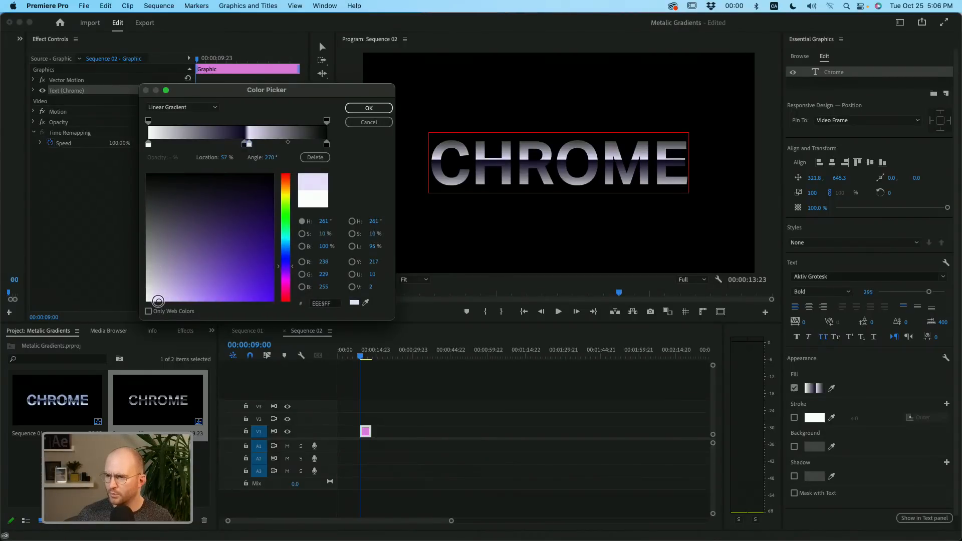
pyautogui.moveTo(158, 301); pyautogui.dragTo(161, 298)
# - Recolor the gradient's end stop at 100% to a very dark purple (140029)
pyautogui.click(326, 144)
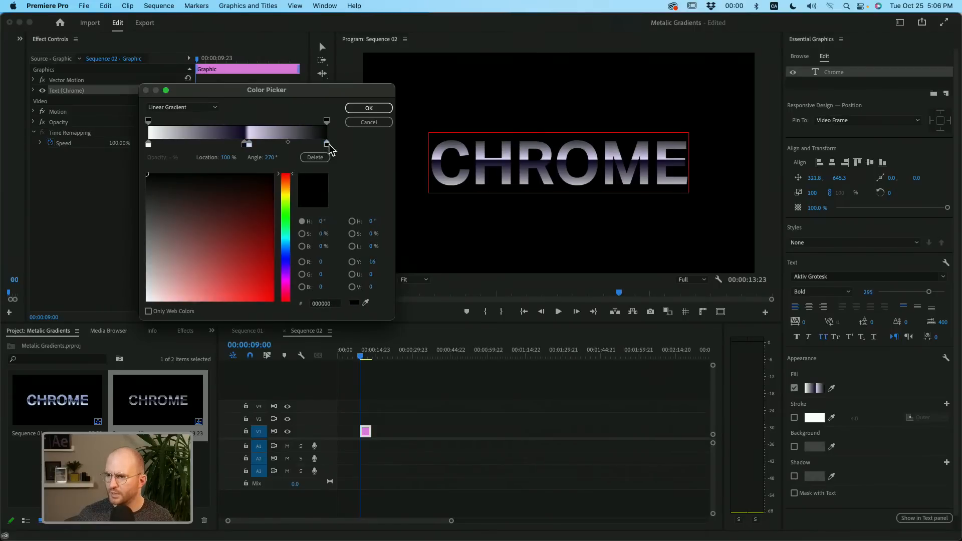
pyautogui.click(286, 269)
pyautogui.click(263, 258)
pyautogui.moveTo(263, 258); pyautogui.dragTo(276, 193)
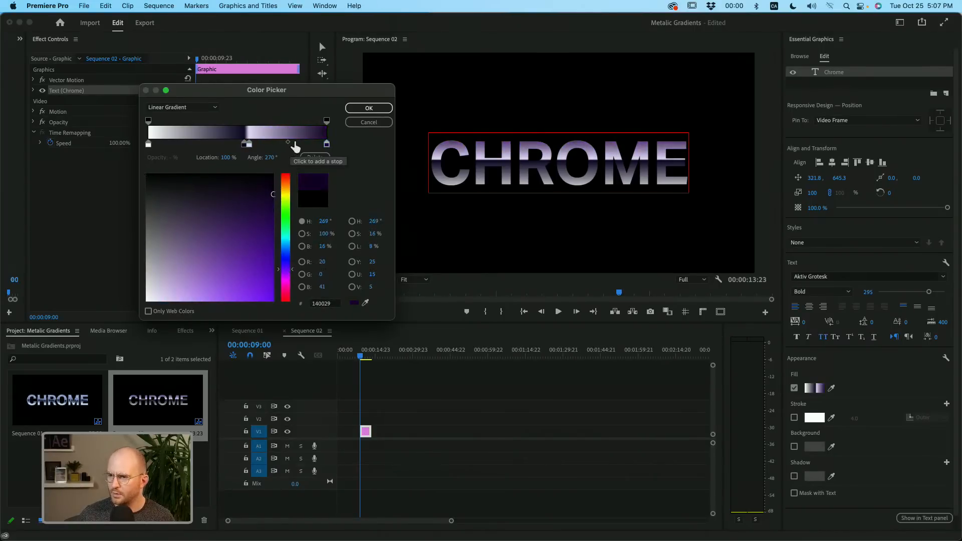
# - Add a color stop at 78% in the gradient and color it medium violet (906AE6)
pyautogui.click(298, 145)
pyautogui.moveTo(299, 145); pyautogui.dragTo(287, 146)
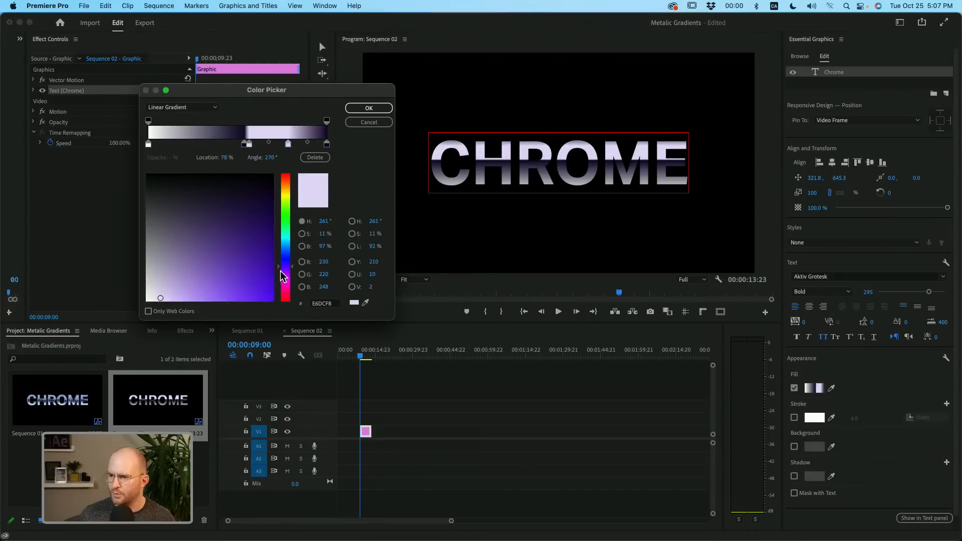
pyautogui.click(207, 288)
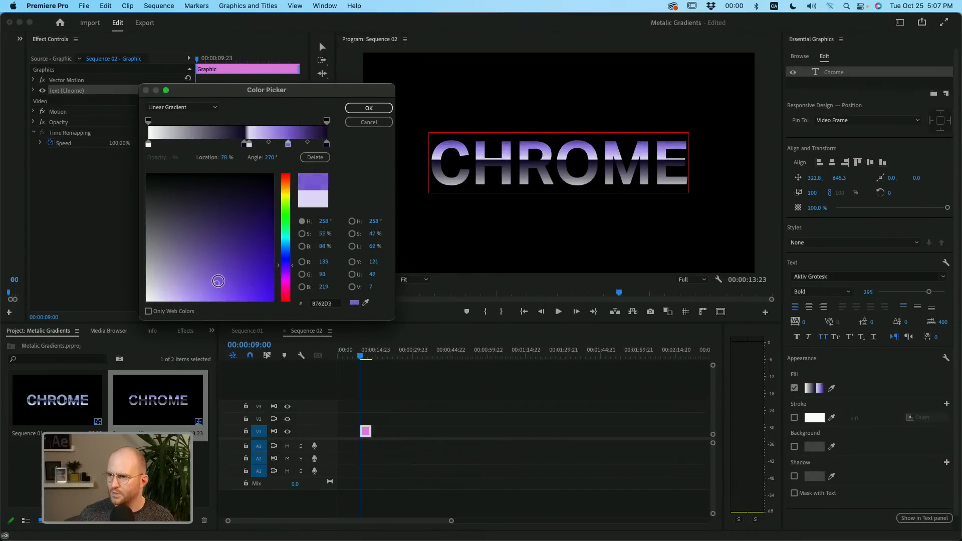
pyautogui.moveTo(207, 288)
pyautogui.mouseDown()
pyautogui.moveTo(217, 282)
pyautogui.moveTo(215, 289)
pyautogui.mouseUp()
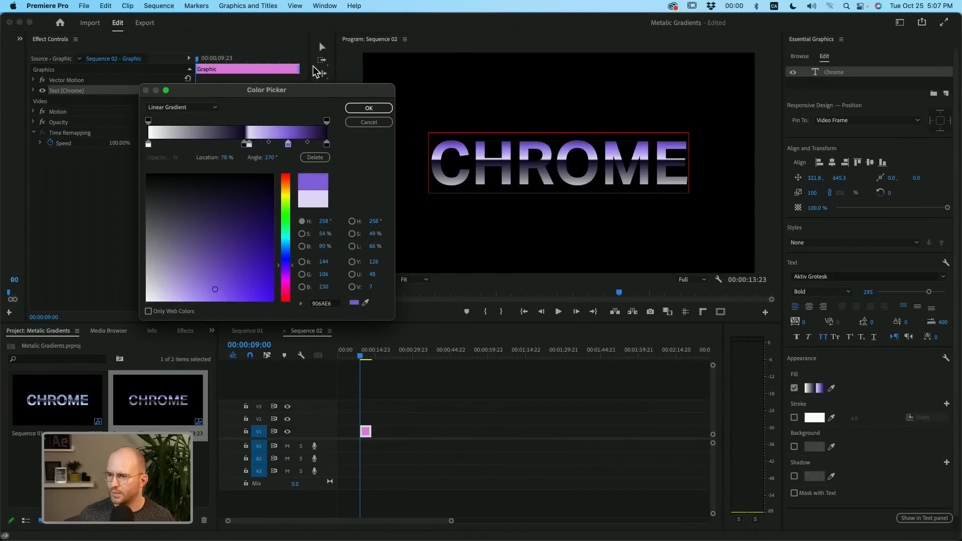
# - Recolor the gradient's white start stop at 0% to a light violet (D4BDFB)
pyautogui.click(149, 144)
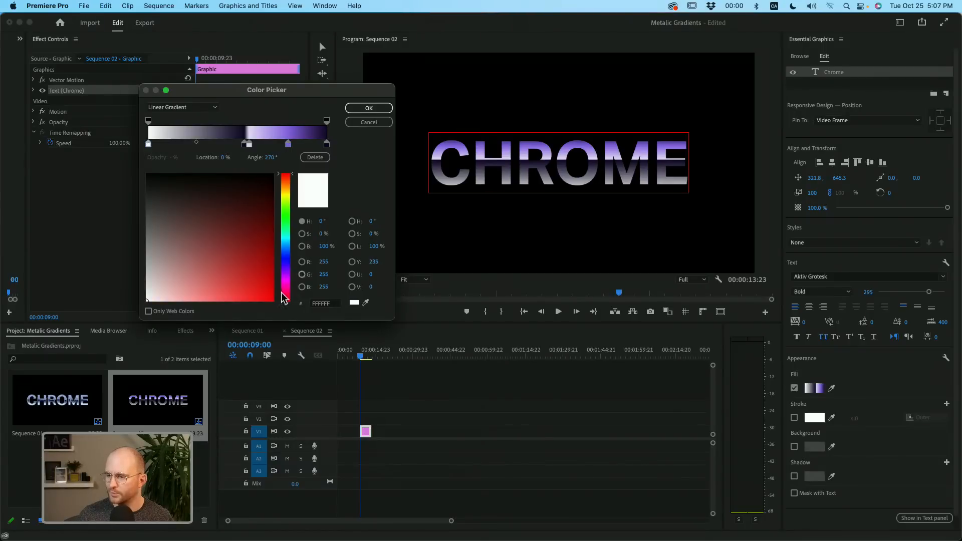
pyautogui.moveTo(286, 275)
pyautogui.mouseDown()
pyautogui.moveTo(285, 246)
pyautogui.moveTo(208, 287)
pyautogui.mouseUp()
pyautogui.moveTo(285, 259); pyautogui.dragTo(286, 266)
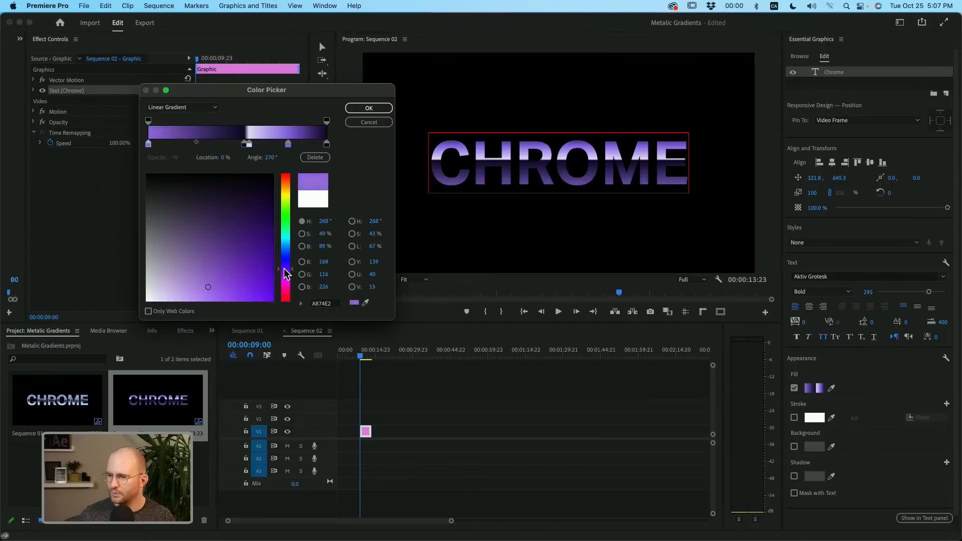
pyautogui.moveTo(223, 294); pyautogui.dragTo(178, 299)
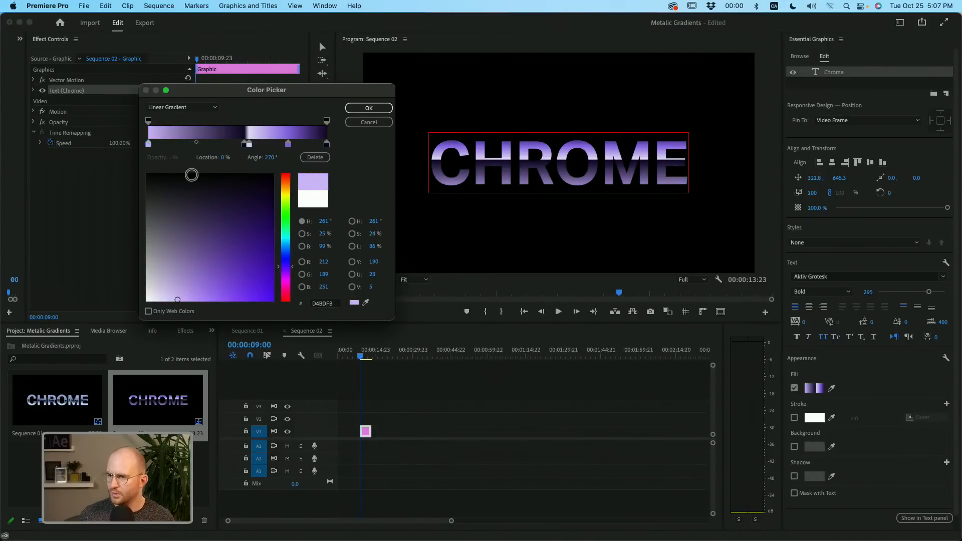
# - Add a light lavender color stop (DACAF5) at 30% in the gradient and make the start stop a slightly deeper violet
pyautogui.moveTo(149, 144); pyautogui.dragTo(202, 147)
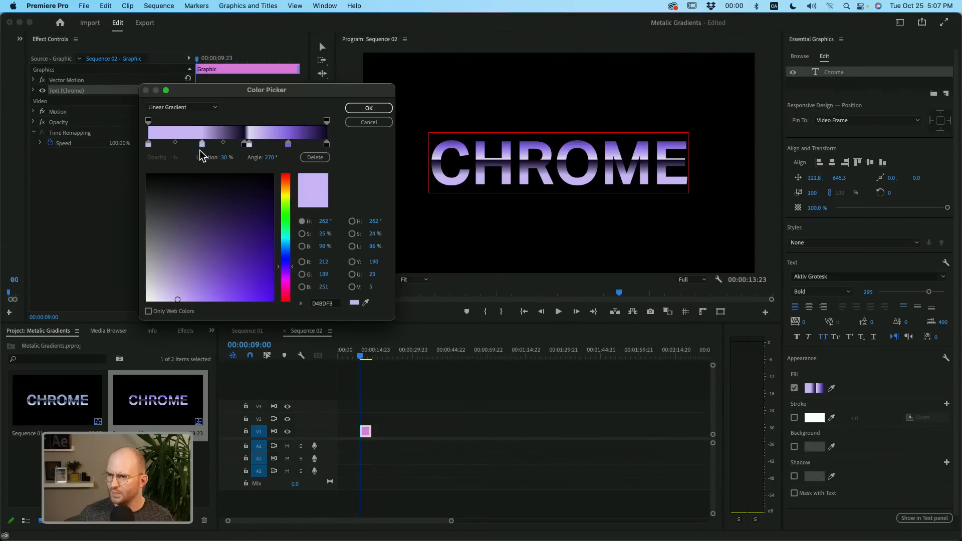
pyautogui.click(149, 144)
pyautogui.moveTo(176, 298)
pyautogui.mouseDown()
pyautogui.moveTo(194, 295)
pyautogui.moveTo(183, 282)
pyautogui.moveTo(178, 299)
pyautogui.moveTo(155, 297)
pyautogui.moveTo(168, 296)
pyautogui.mouseUp()
pyautogui.click(201, 145)
pyautogui.click(366, 110)
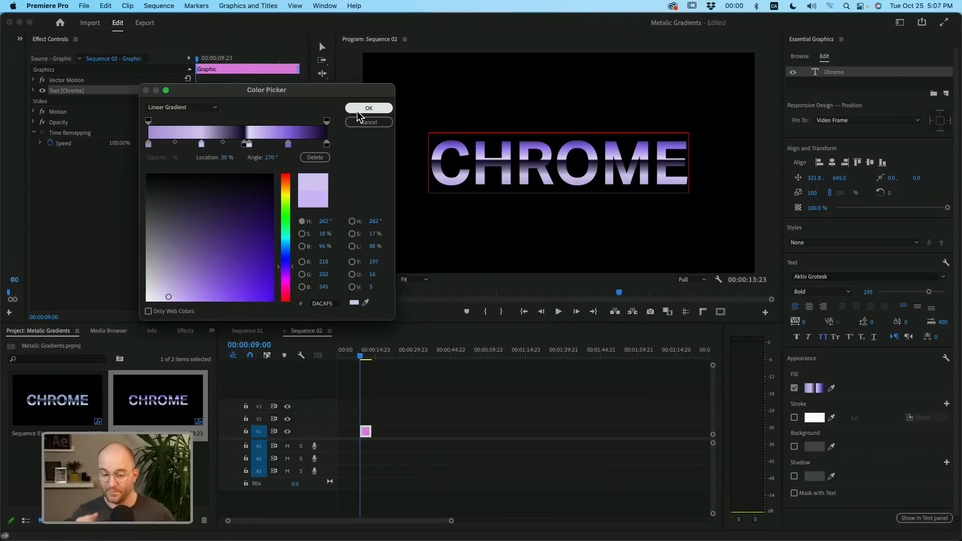
# - Recolor the dark gradient stop at 54% to a slightly brighter indigo (140436) and apply the gradient fill
pyautogui.click(247, 145)
pyautogui.moveTo(254, 198); pyautogui.dragTo(265, 201)
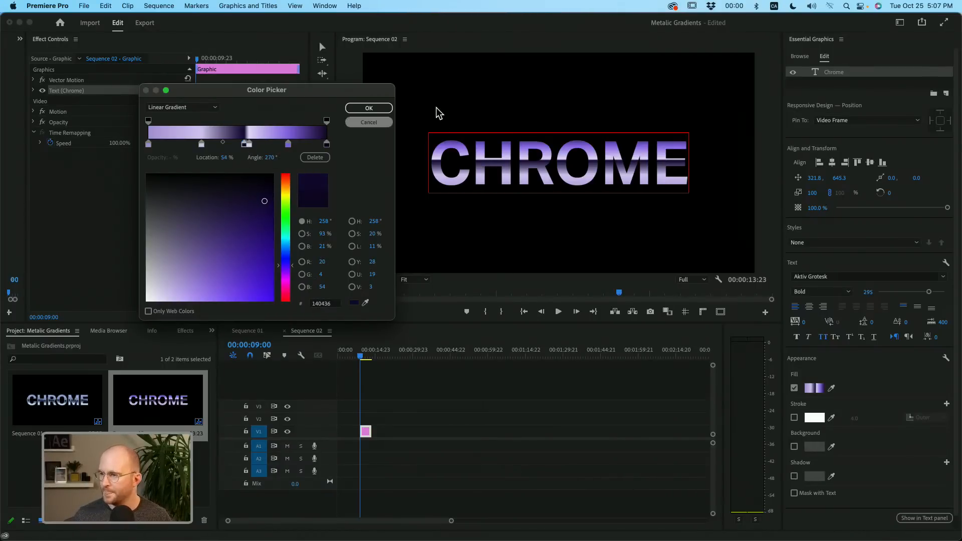
pyautogui.click(369, 108)
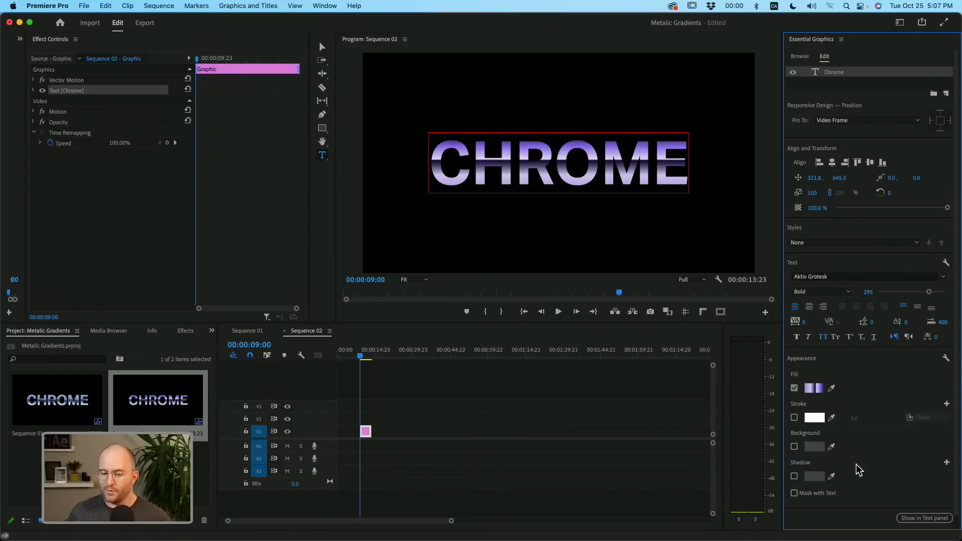
# - Replace the title text in the frame with "Voodoo"
pyautogui.doubleClick(565, 165)
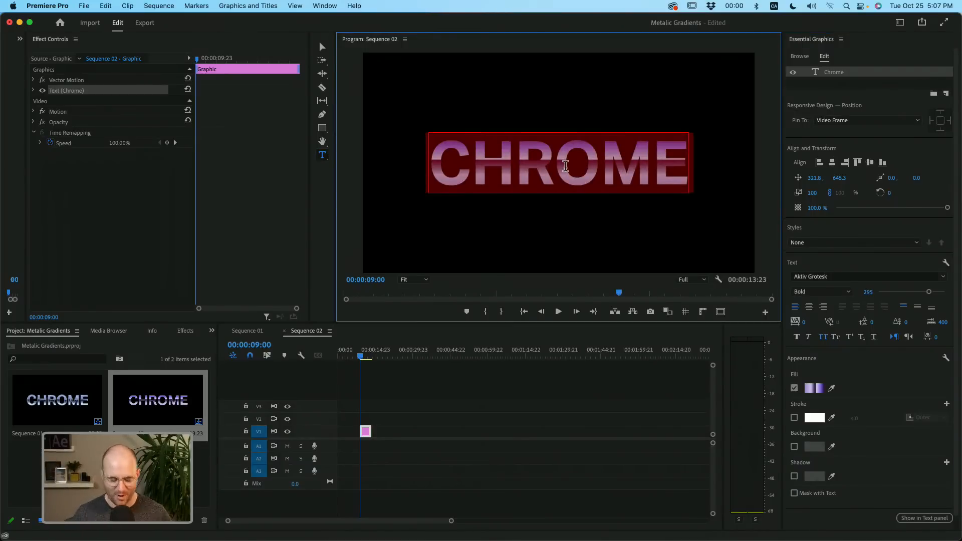
pyautogui.write('Vo')
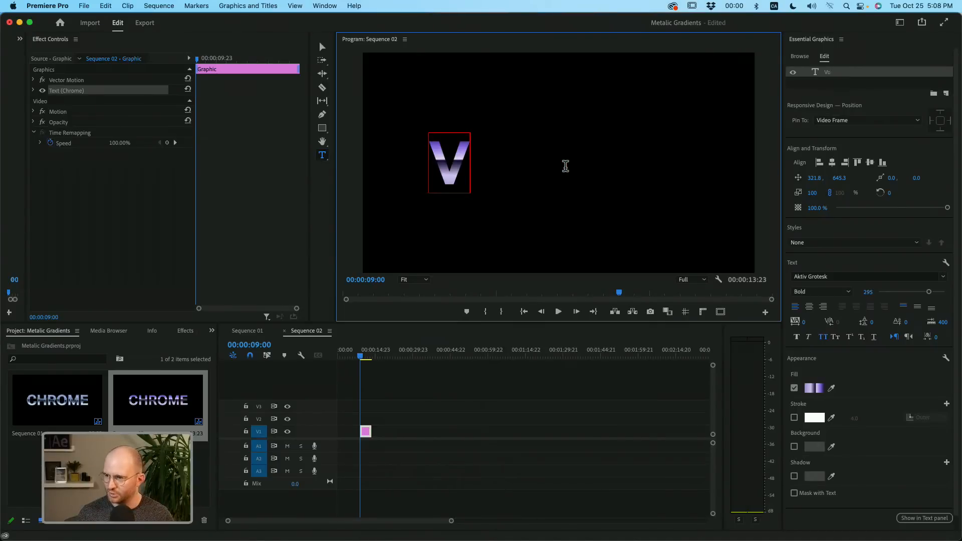
pyautogui.write('odoo')
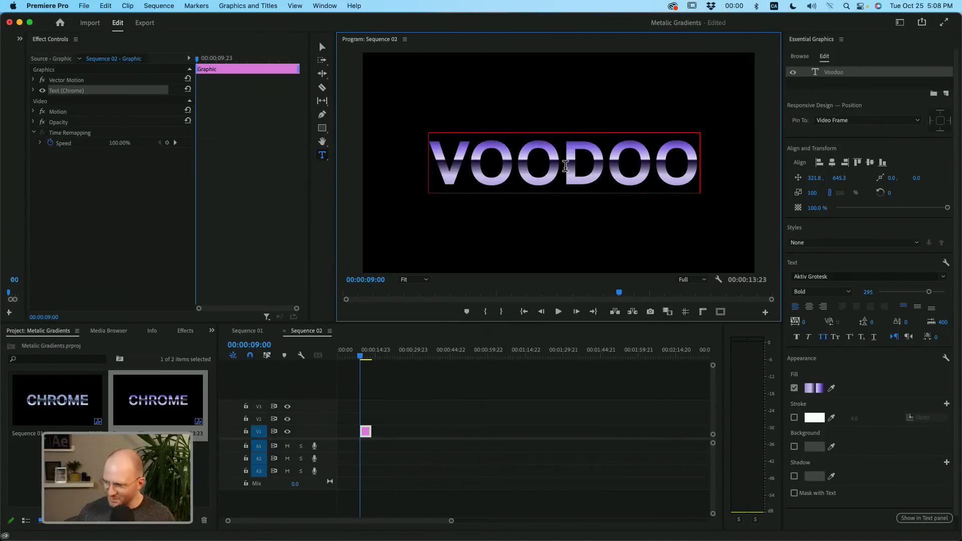
# - Finish editing the text, then enable a stroke on the Voodoo title and set its width to 6
pyautogui.click(880, 86)
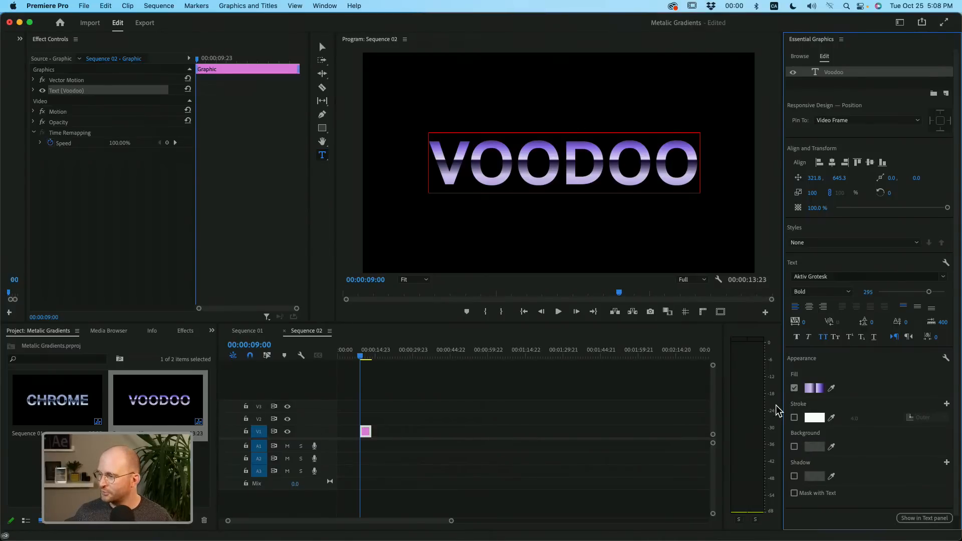
pyautogui.click(795, 418)
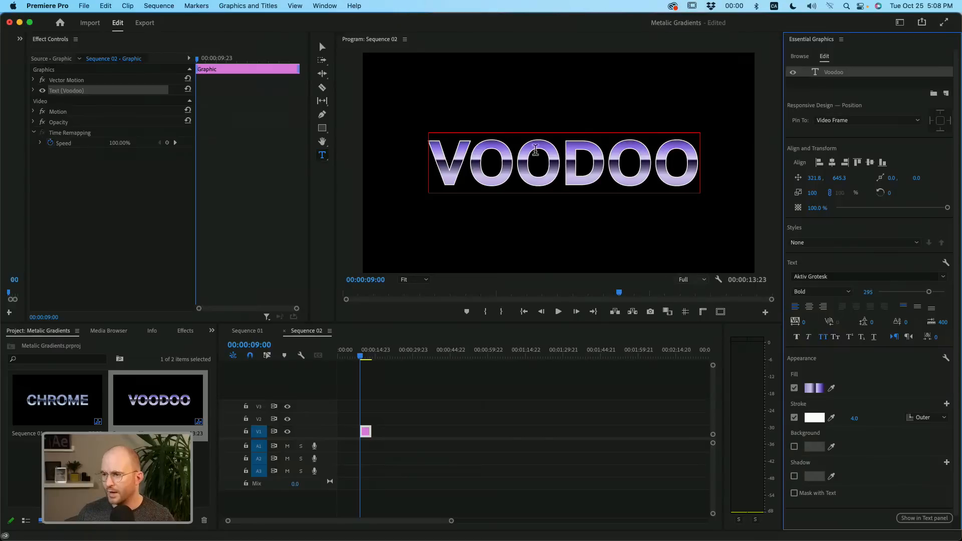
pyautogui.click(853, 419)
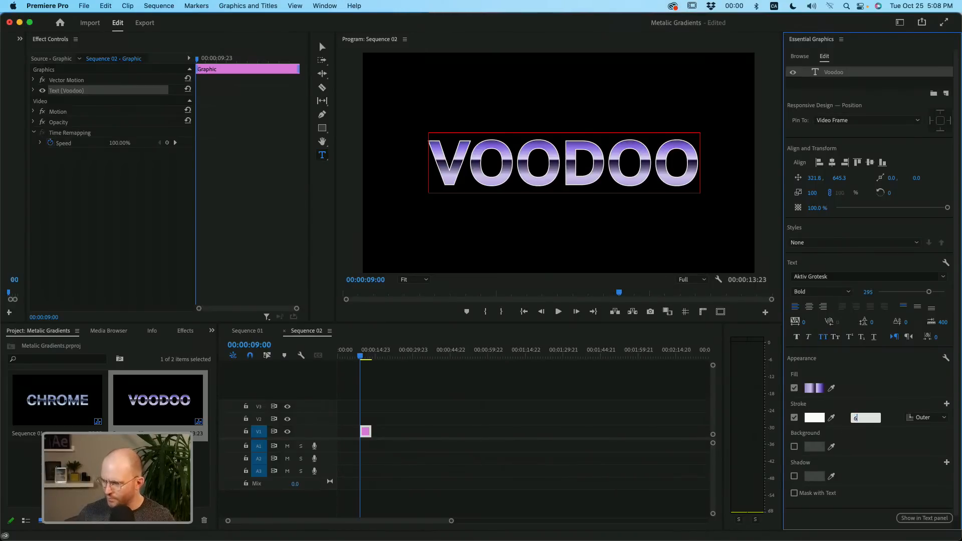
pyautogui.write('6')
pyautogui.press('Return')
# - Try the Inner and Center positions for the title's stroke, and return it to Outer
pyautogui.click(926, 418)
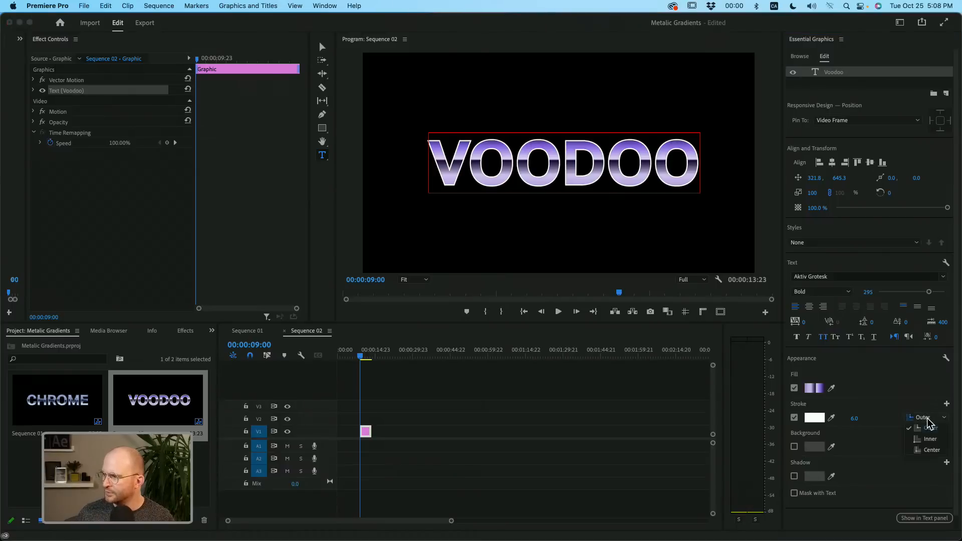
pyautogui.click(933, 439)
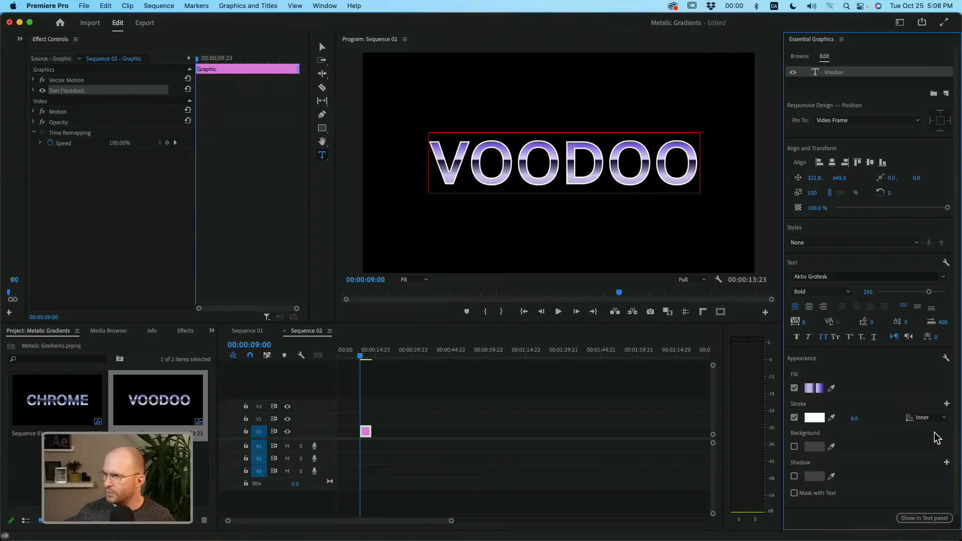
pyautogui.click(931, 420)
pyautogui.click(932, 452)
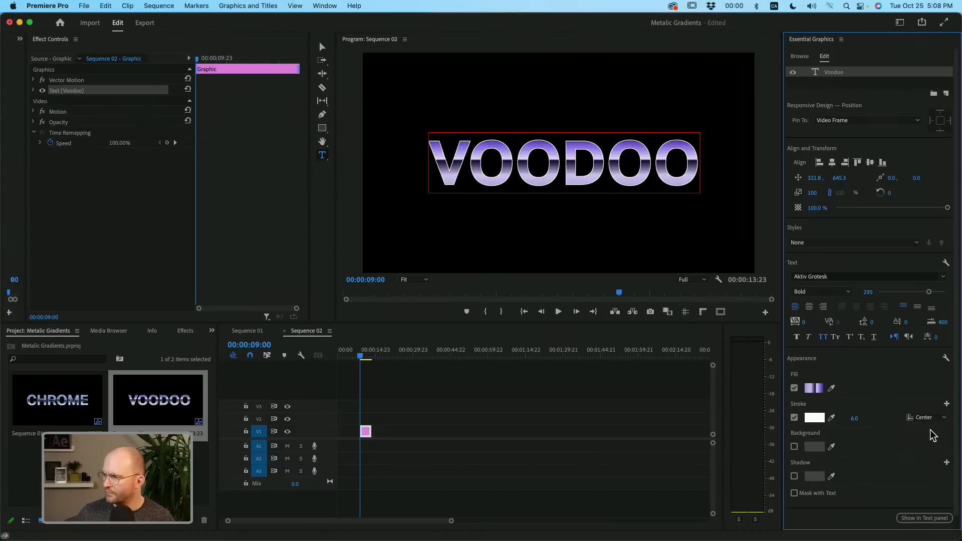
pyautogui.click(928, 419)
pyautogui.click(927, 429)
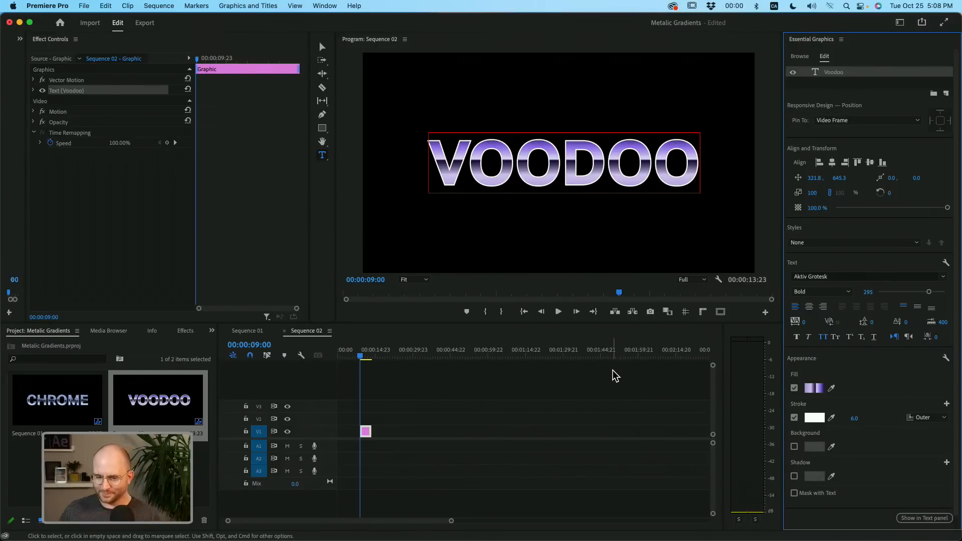
# - Change the stroke's color type from Solid to Linear Gradient
pyautogui.click(815, 417)
pyautogui.click(183, 111)
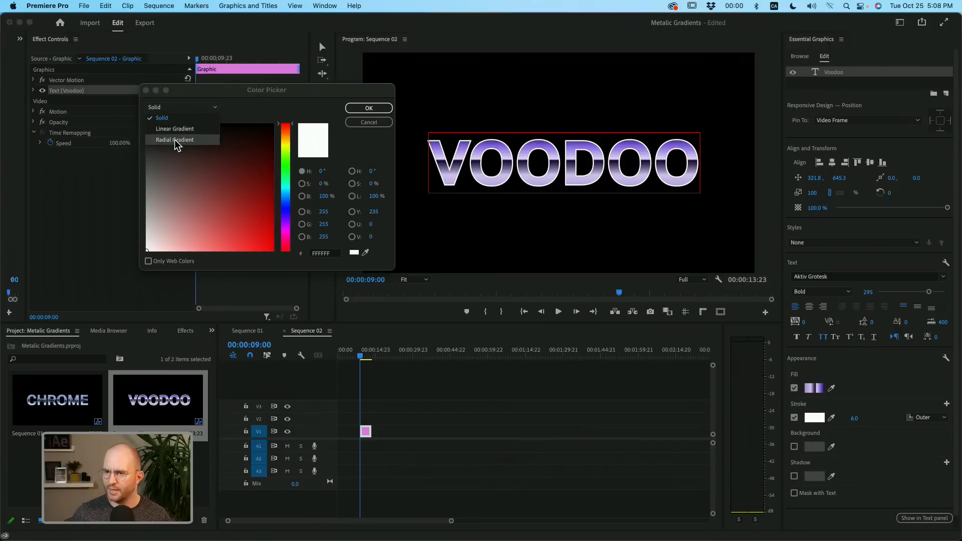
pyautogui.click(174, 139)
pyautogui.click(182, 106)
pyautogui.click(174, 128)
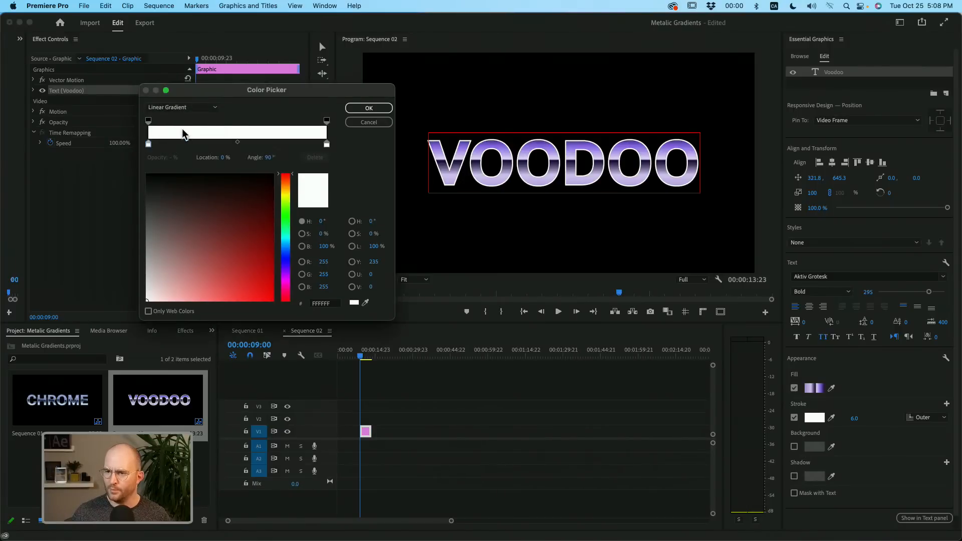
# - Sample title colors for the stroke gradient: dark purple (3B2D5A) for the end stop and violet (7D59D7) for the start stop
pyautogui.click(328, 148)
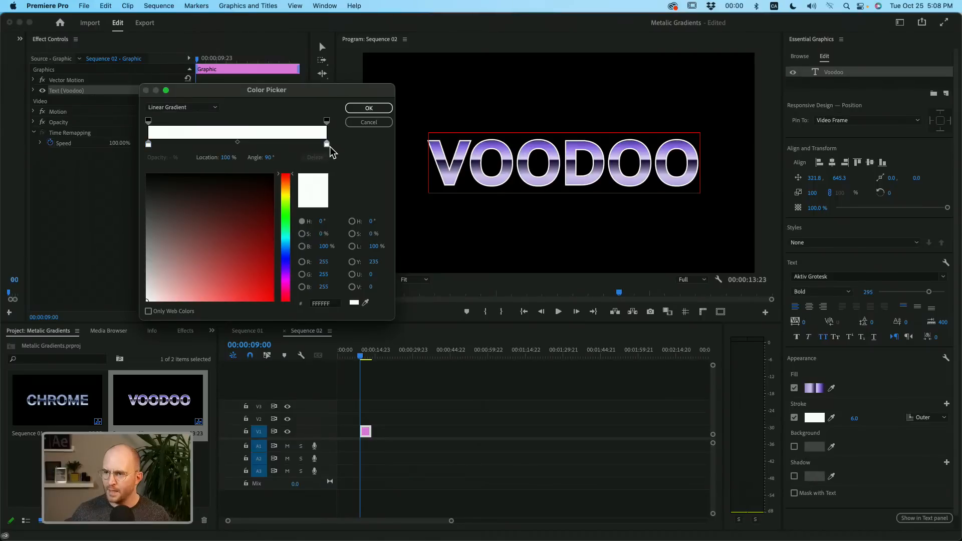
pyautogui.click(366, 304)
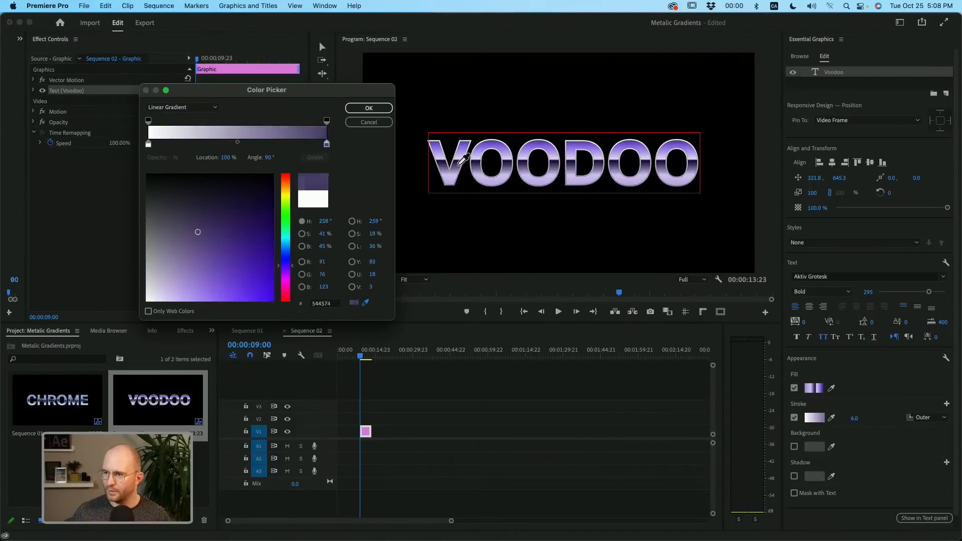
pyautogui.click(459, 163)
pyautogui.click(149, 144)
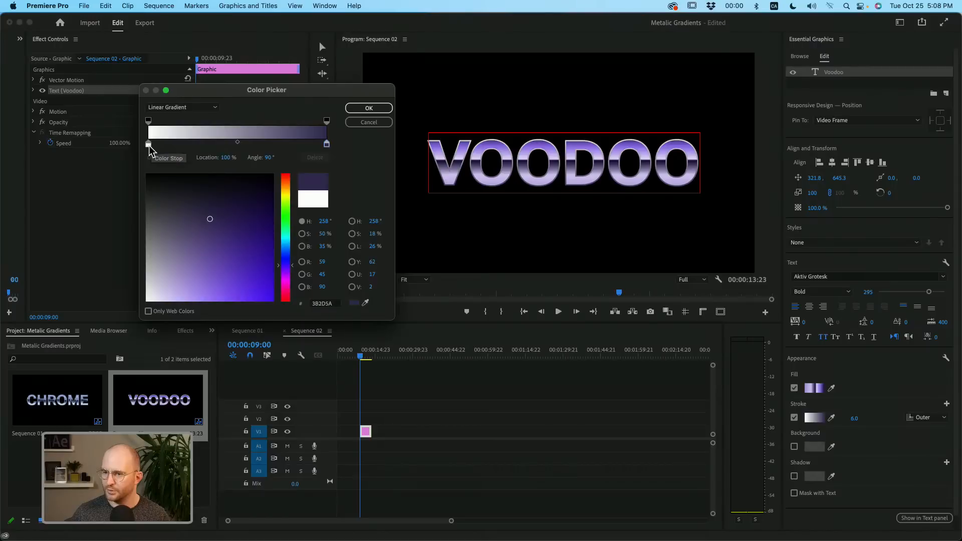
pyautogui.click(366, 303)
pyautogui.click(436, 167)
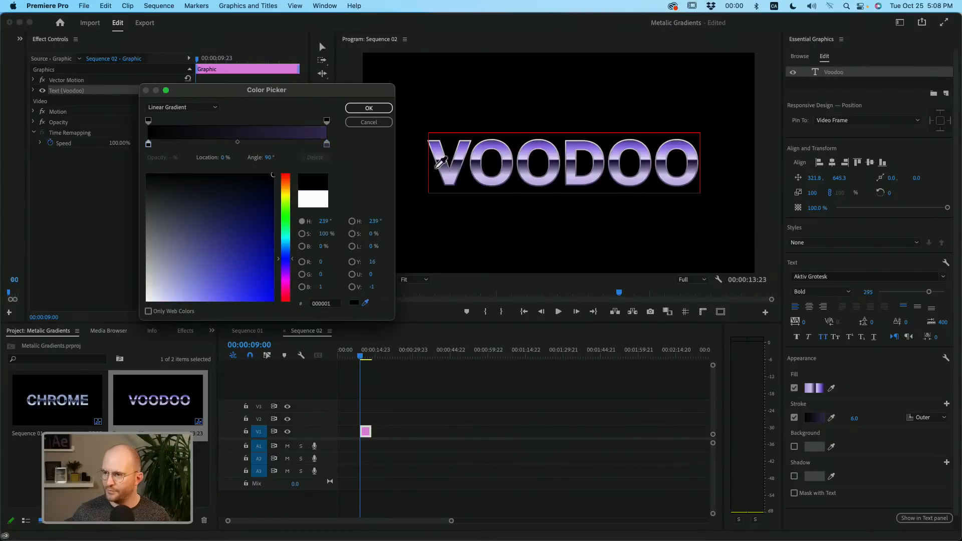
pyautogui.click(466, 146)
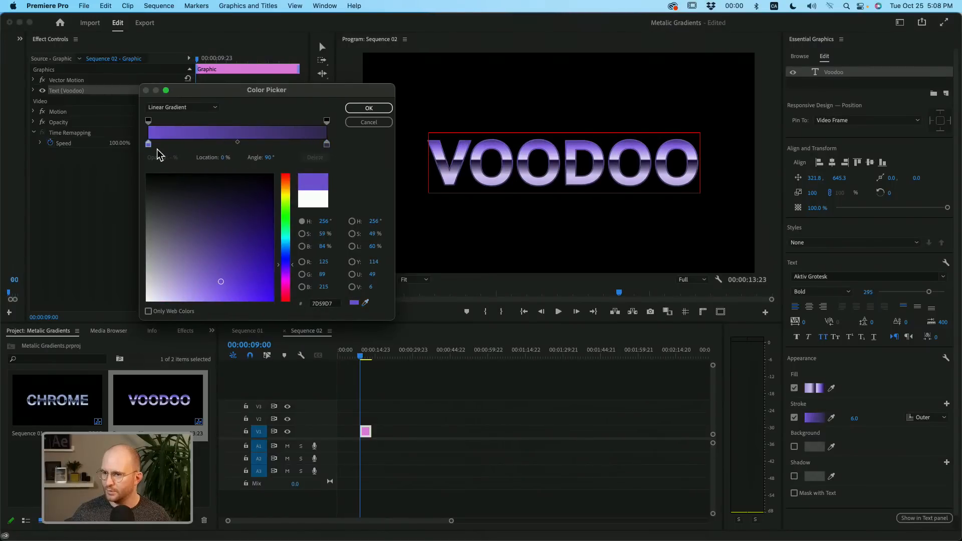
# - Move the violet stop to 44% and the dark stop to 68%, and recolor the latter with a sampled lavender (D0BEF1)
pyautogui.moveTo(148, 144); pyautogui.dragTo(227, 145)
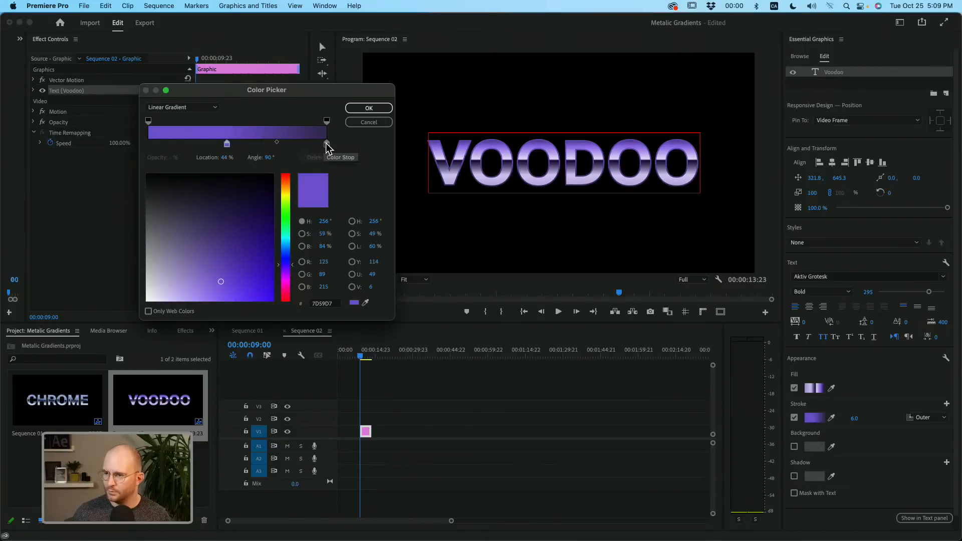
pyautogui.moveTo(326, 144); pyautogui.dragTo(277, 145)
pyautogui.click(366, 303)
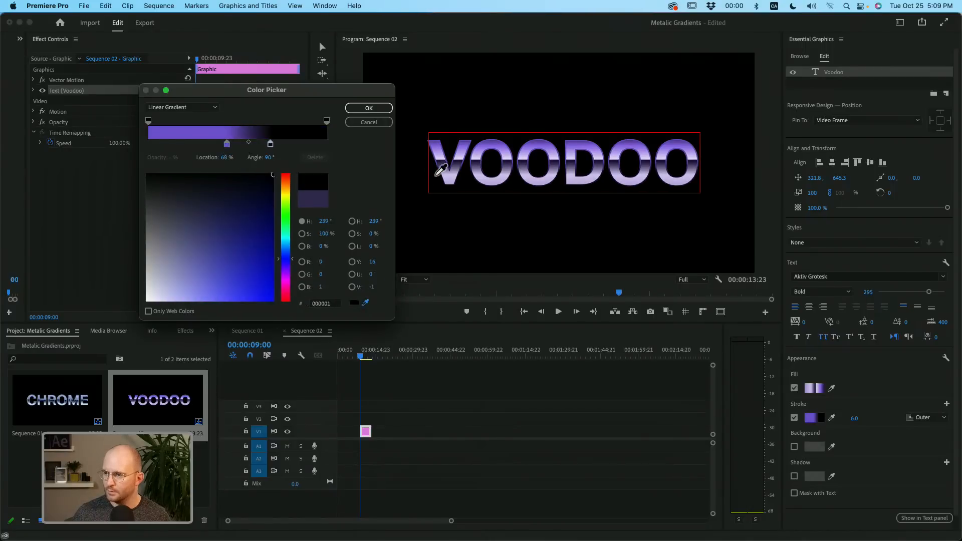
pyautogui.click(450, 169)
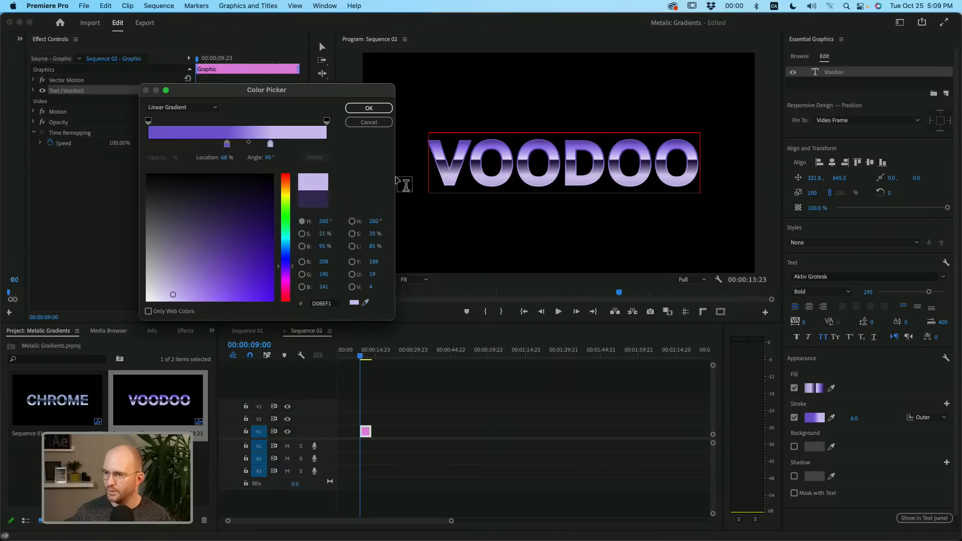
# - Add a color stop at 100% of the stroke gradient and color it with a dark indigo (352853) sampled from the title
pyautogui.click(306, 144)
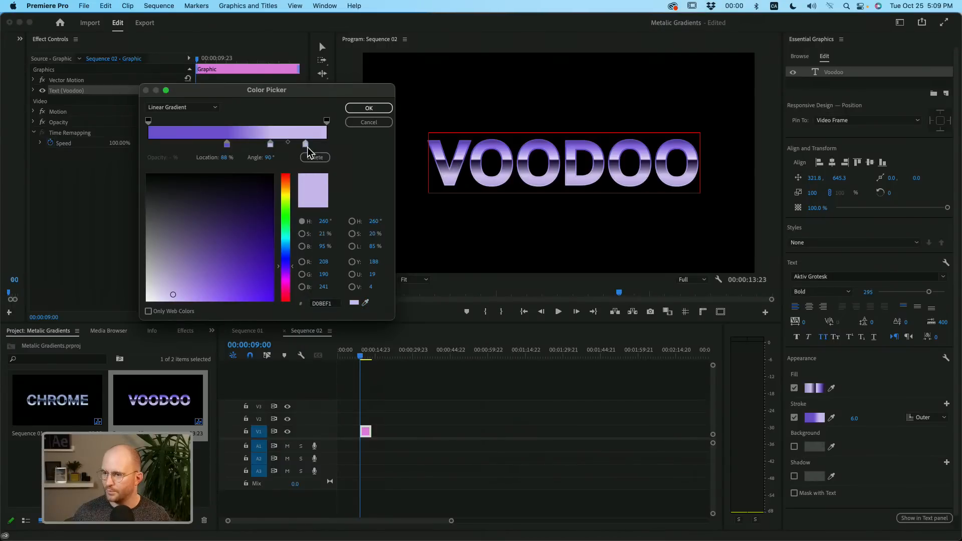
pyautogui.moveTo(305, 145); pyautogui.dragTo(327, 144)
pyautogui.click(365, 302)
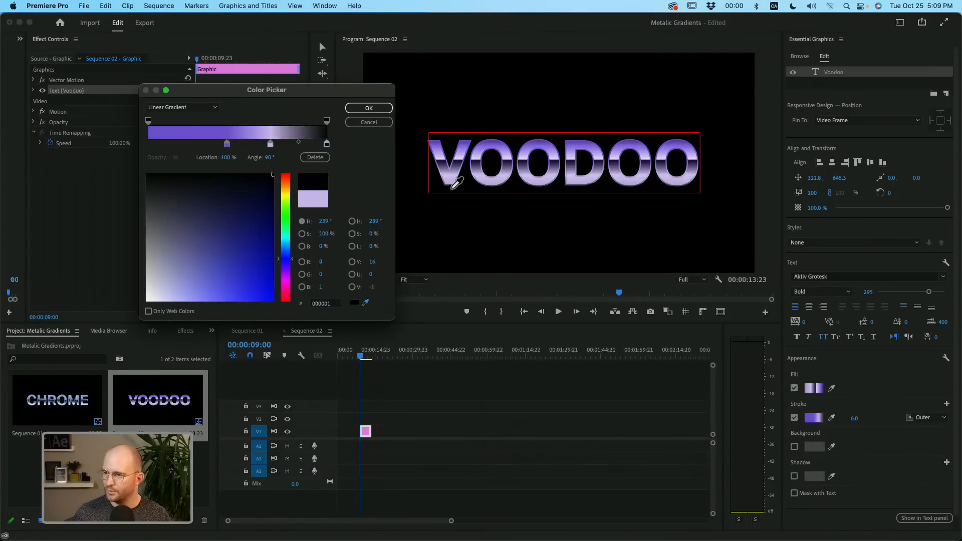
pyautogui.click(463, 158)
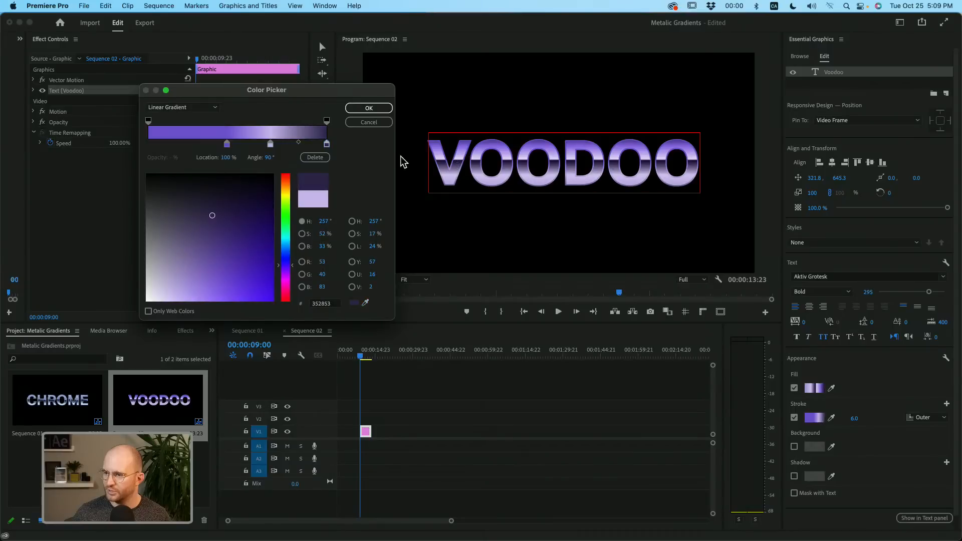
pyautogui.click(327, 145)
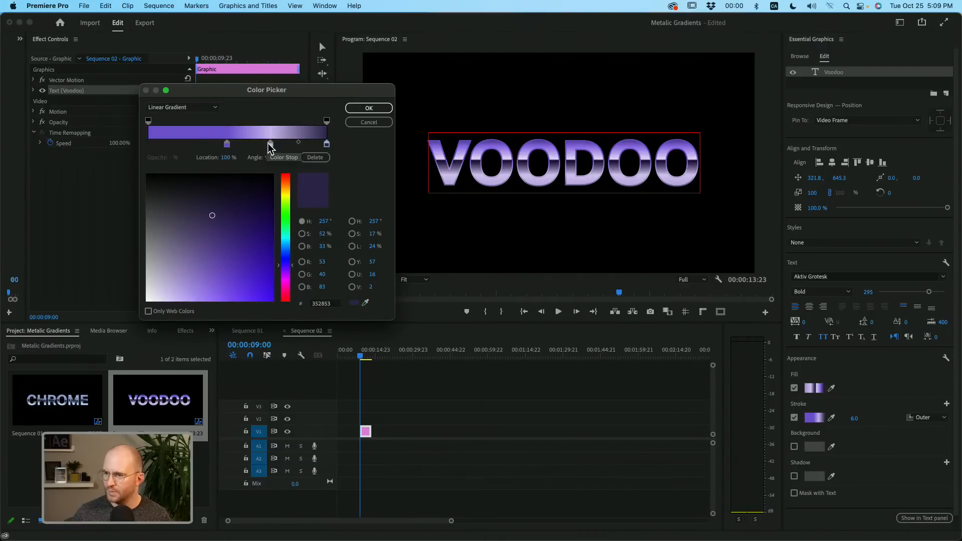
# - Add a violet stop (7D59D7) at 0% and a dark indigo stop (352853) at 19%, shifting the middle stops toward the end
pyautogui.moveTo(269, 145); pyautogui.dragTo(150, 156)
pyautogui.click(226, 144)
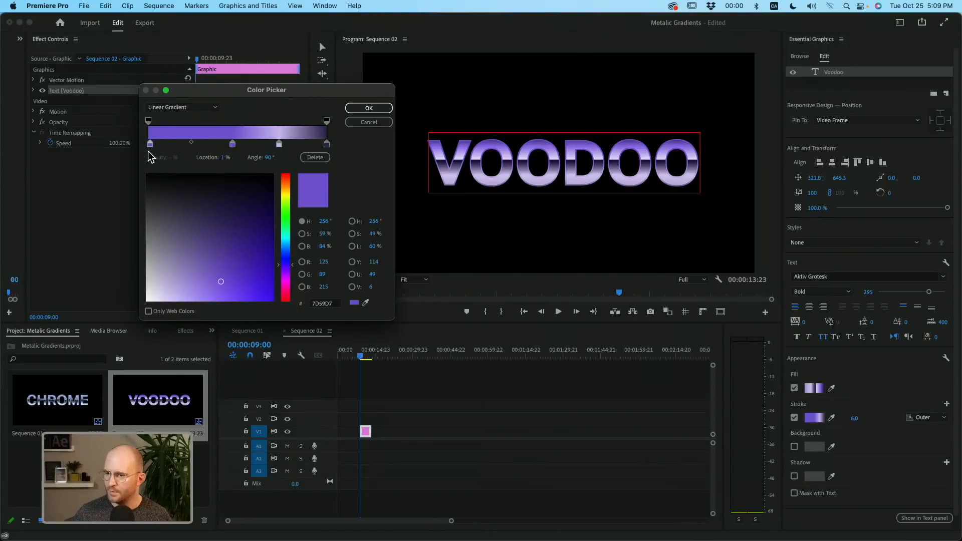
pyautogui.click(176, 144)
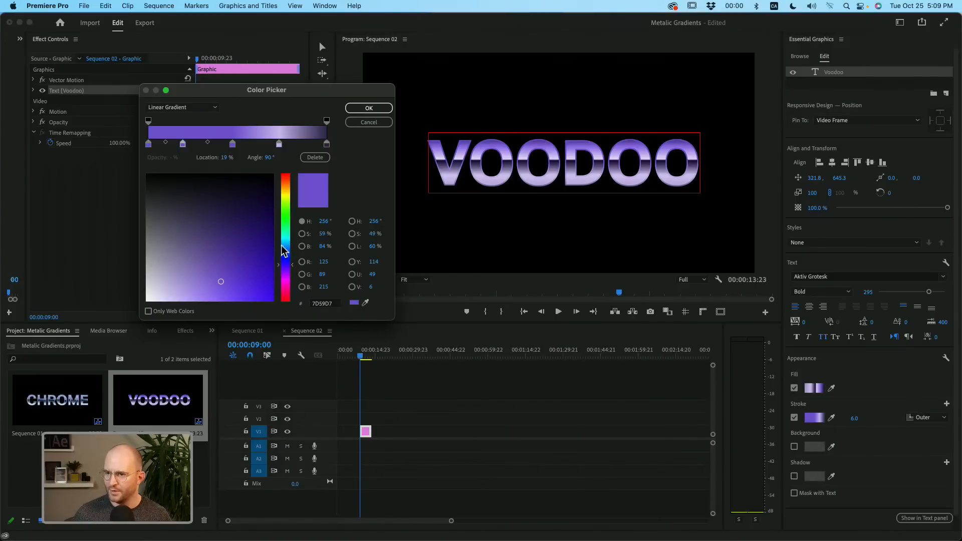
pyautogui.click(365, 303)
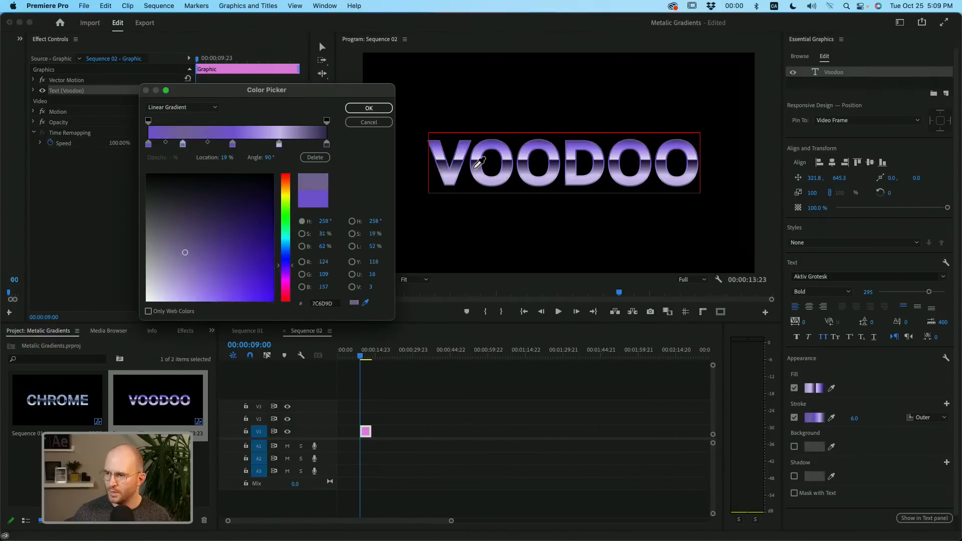
pyautogui.click(476, 163)
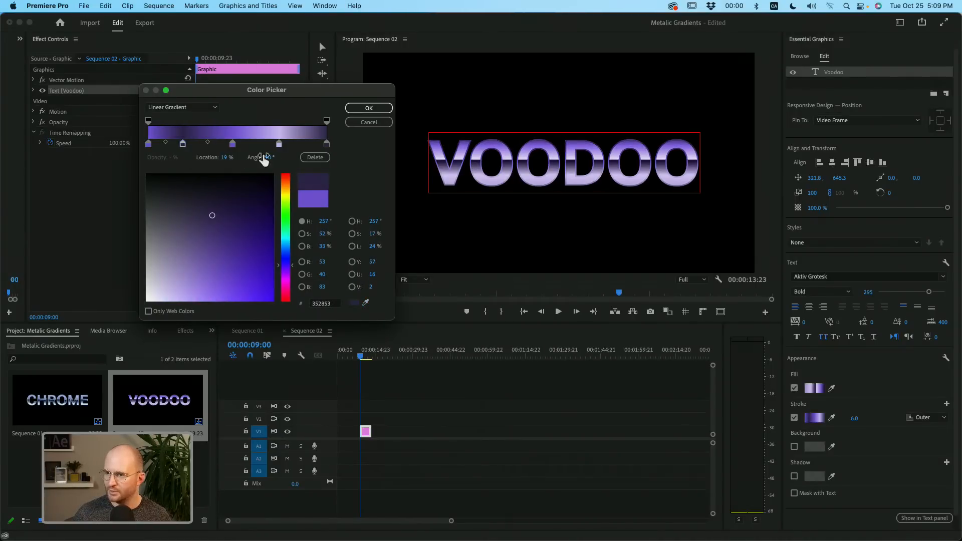
# - Space out the inner stops with the lavender one at 75%, set the angle to about 110°, and apply the stroke gradient
pyautogui.moveTo(182, 145); pyautogui.dragTo(283, 146)
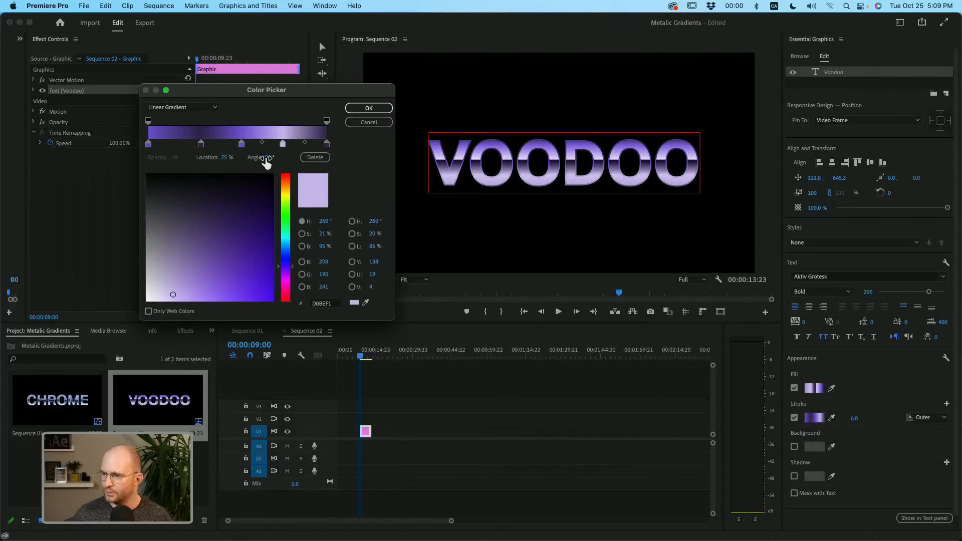
pyautogui.moveTo(266, 161); pyautogui.dragTo(291, 161)
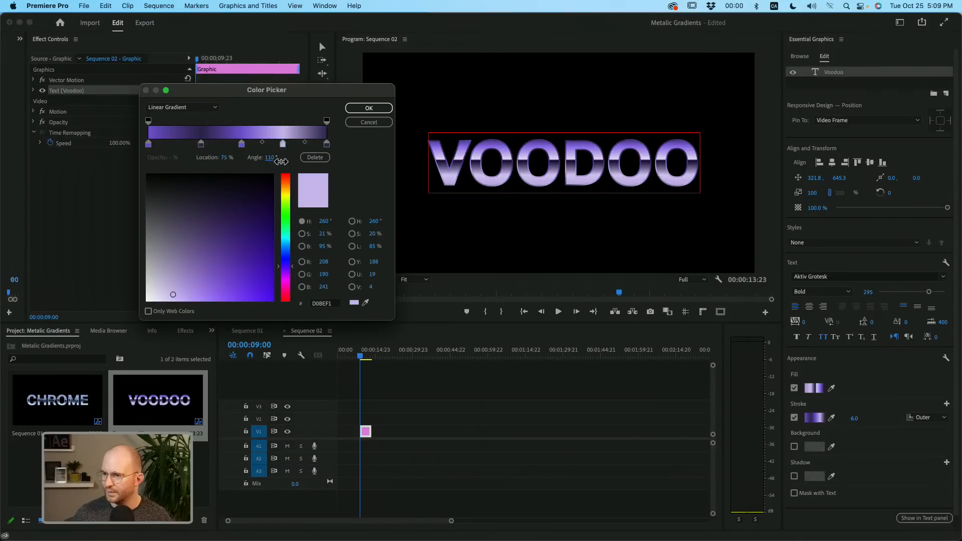
pyautogui.click(369, 108)
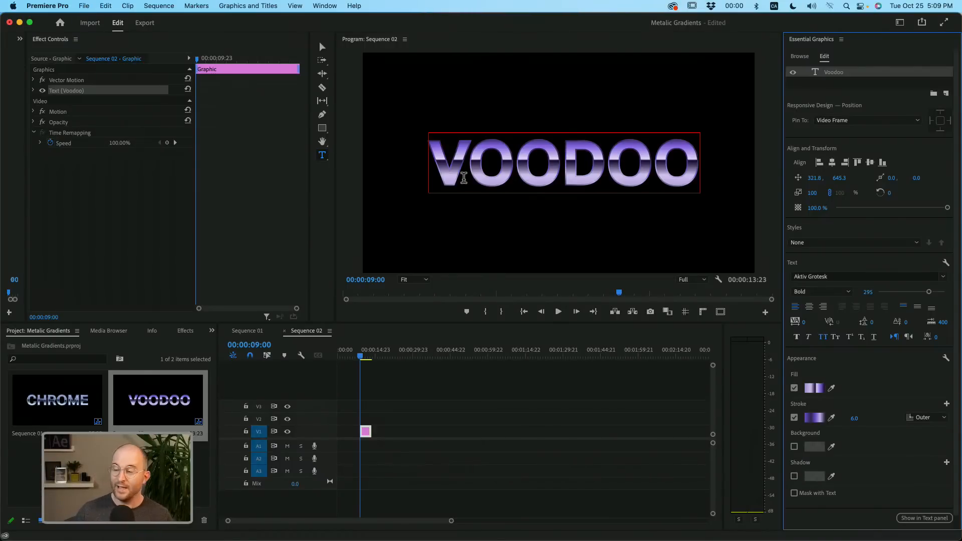
# - Set the gradient stroke's width to 8 and add a second stroke positioned Inner with a width of 5
pyautogui.click(853, 420)
pyautogui.press('Return')
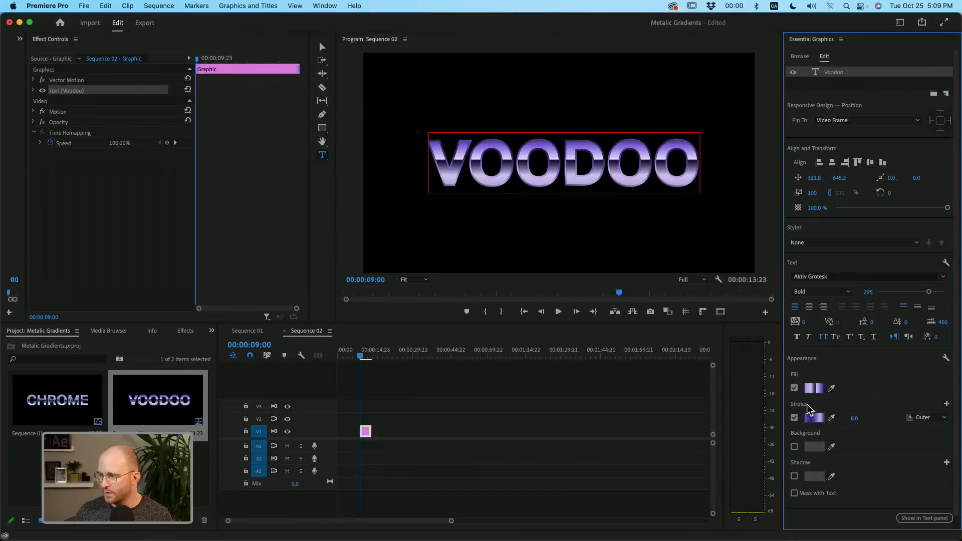
pyautogui.click(946, 404)
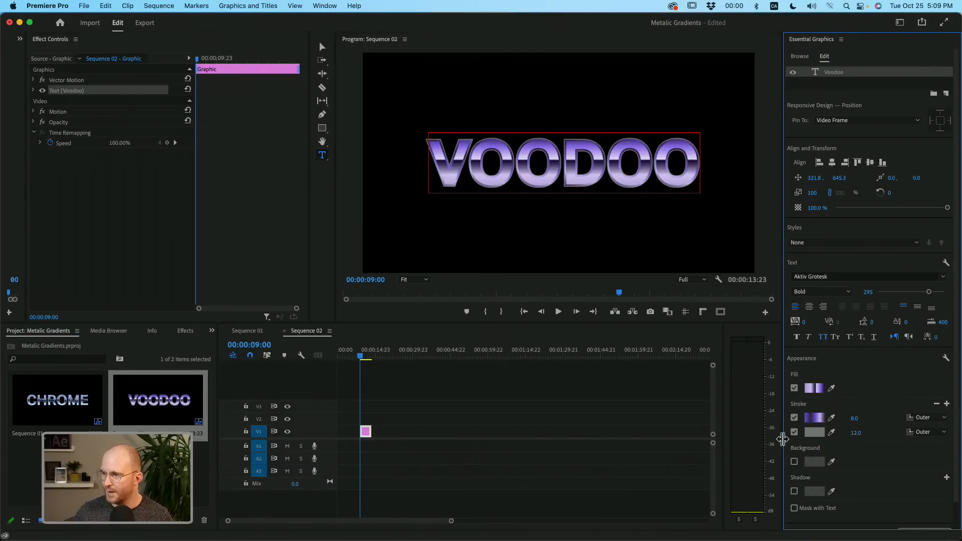
pyautogui.click(925, 432)
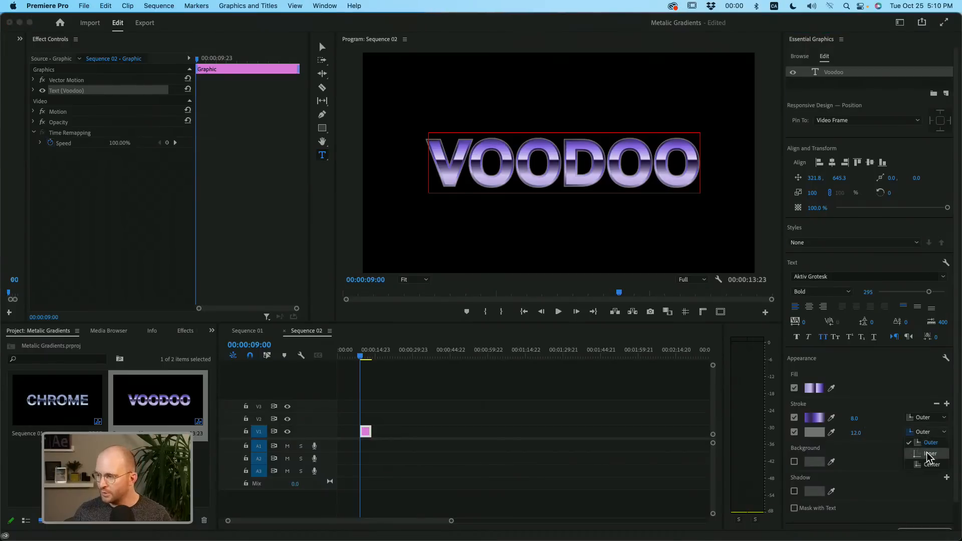
pyautogui.click(929, 454)
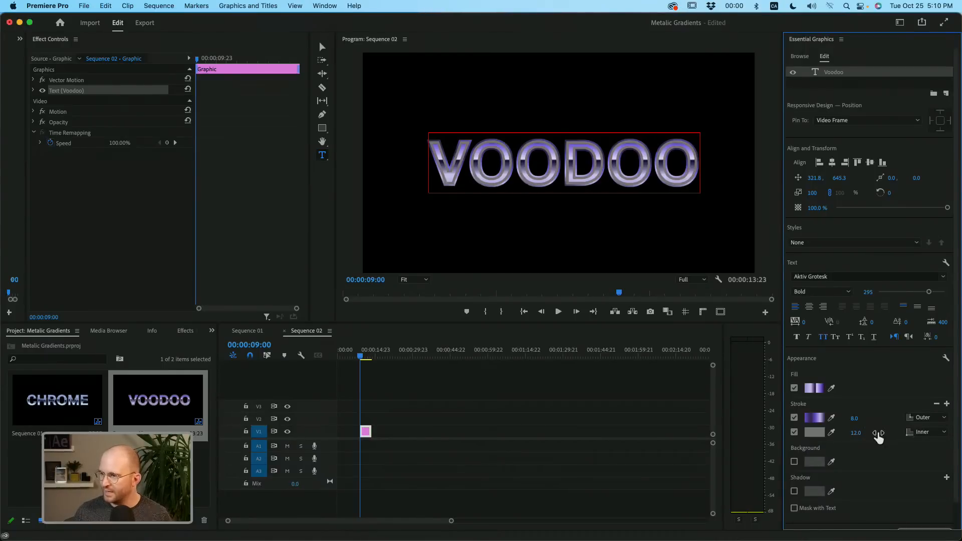
pyautogui.click(856, 433)
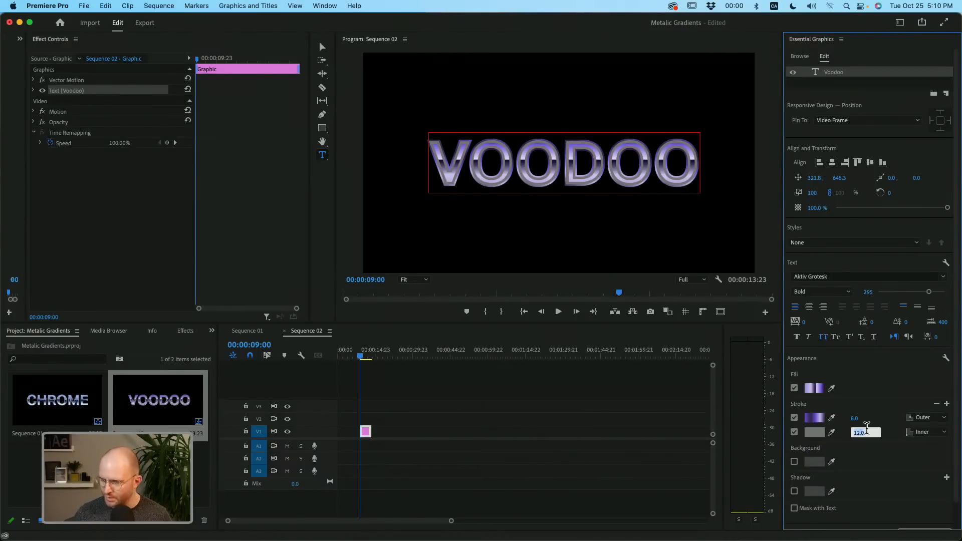
pyautogui.press('Return')
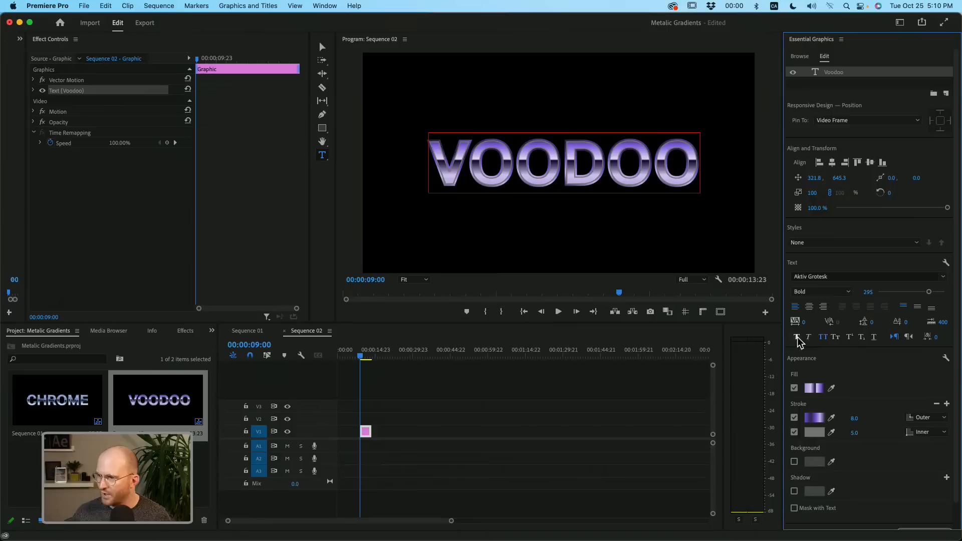
# - Give the inner stroke a linear gradient with lavender (D0BEF1) at 100% and dark indigo (3B2D5A) at 0%, sampled from the title
pyautogui.click(814, 433)
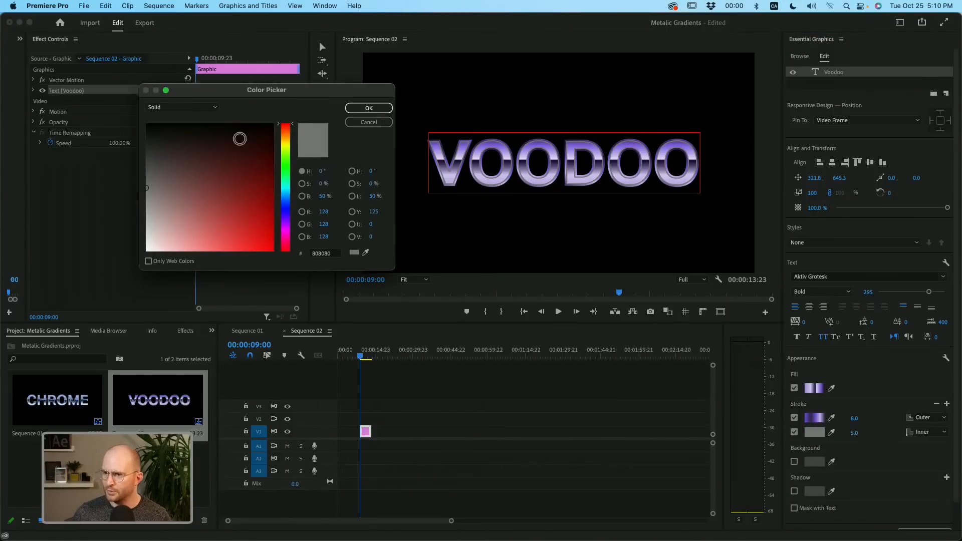
pyautogui.click(211, 107)
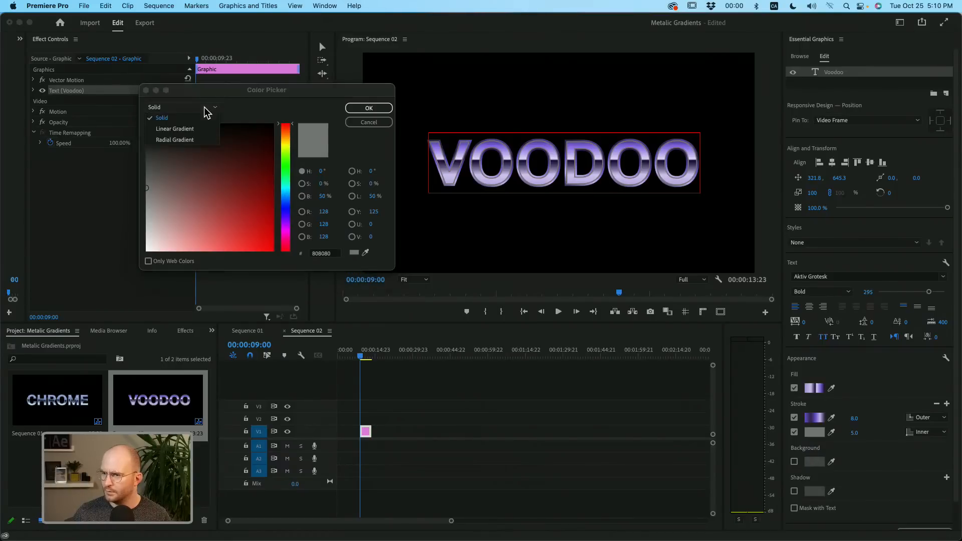
pyautogui.click(186, 133)
pyautogui.click(326, 145)
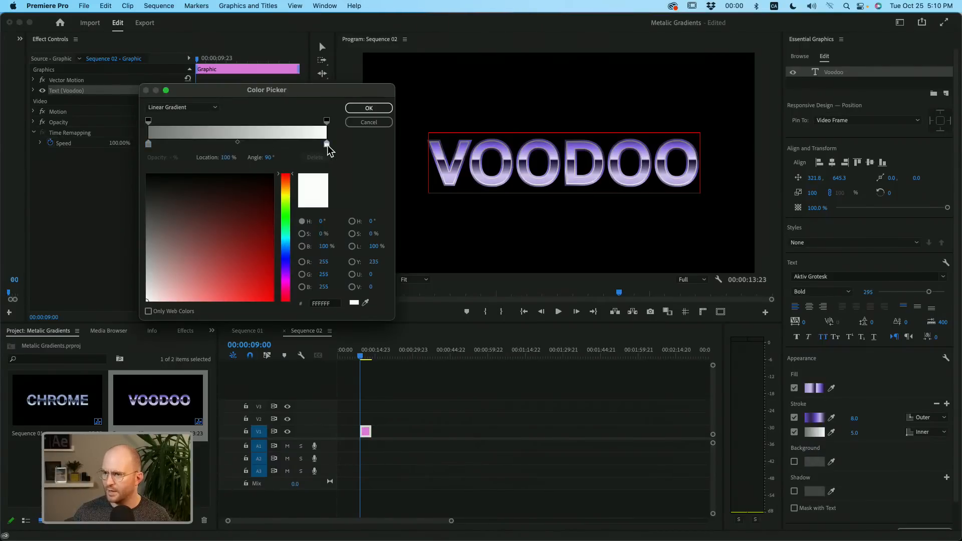
pyautogui.click(366, 303)
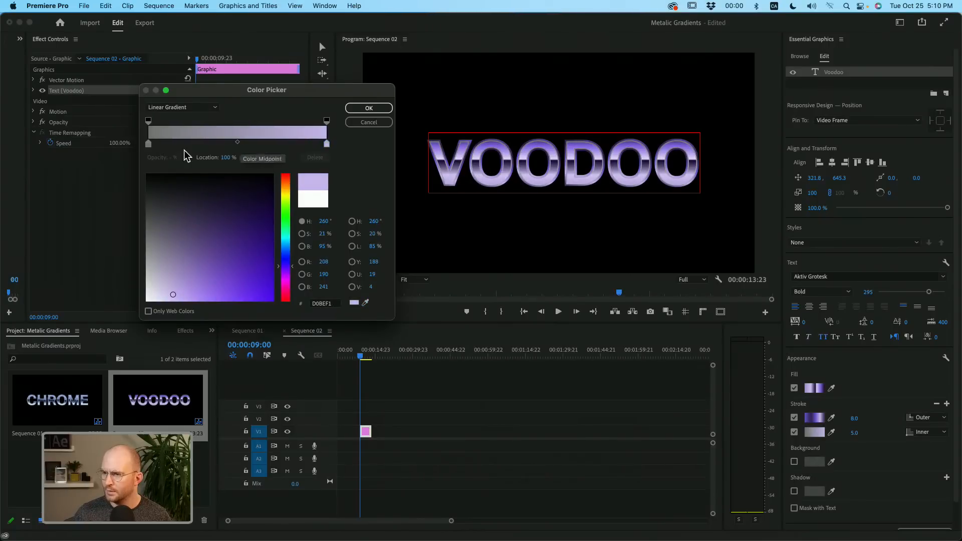
pyautogui.click(148, 144)
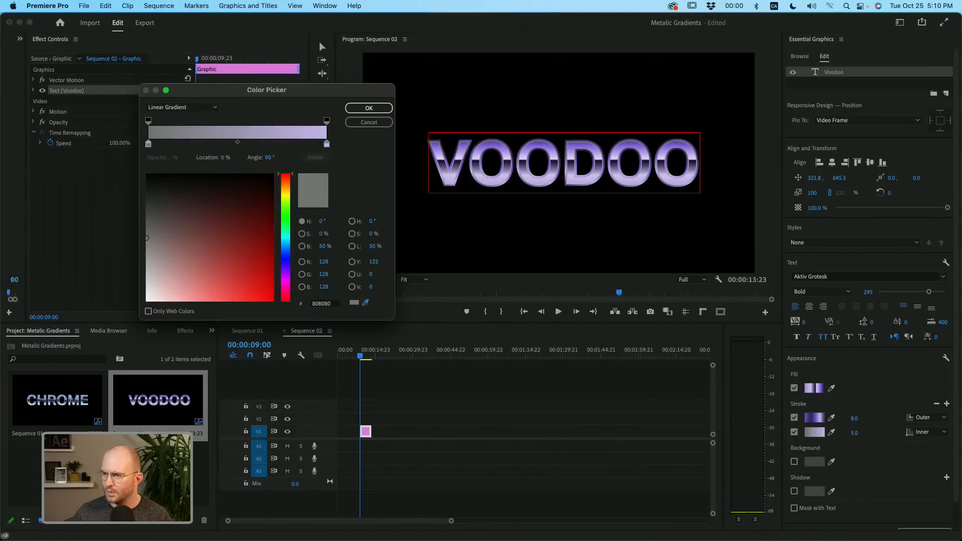
pyautogui.click(365, 303)
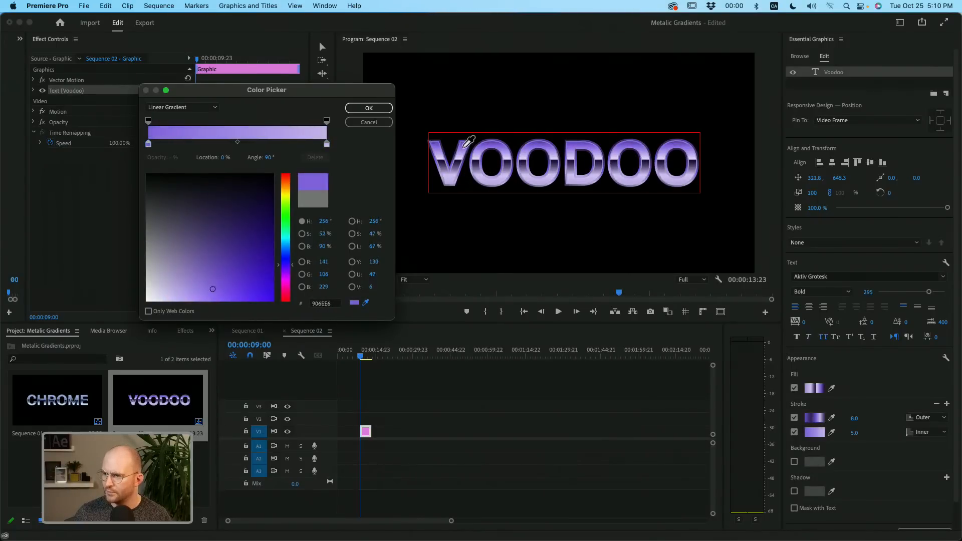
pyautogui.click(464, 146)
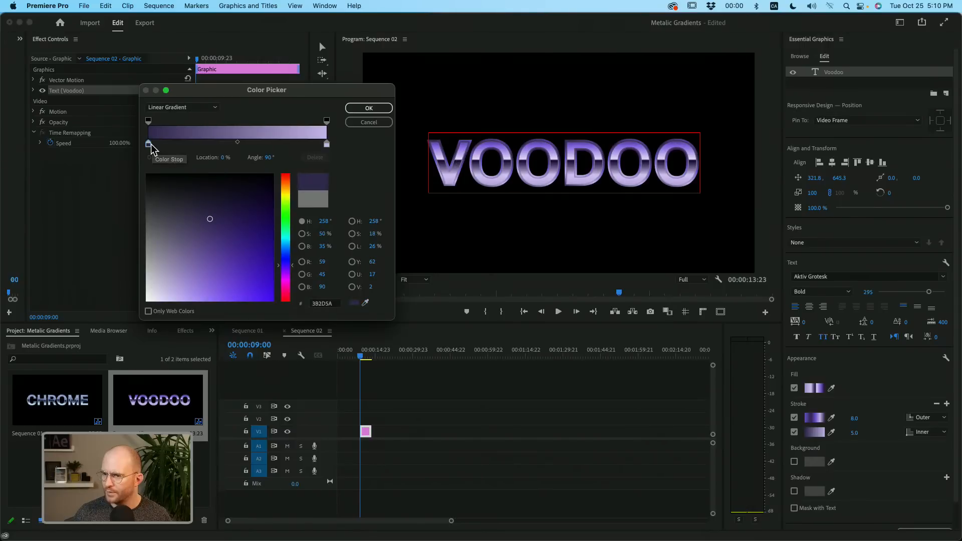
# - Shift the dark indigo stop to 53%, add a violet stop (825DE0) at 0%, set the angle to about 2°, and apply the inner stroke gradient
pyautogui.moveTo(148, 144)
pyautogui.mouseDown()
pyautogui.moveTo(221, 146)
pyautogui.moveTo(149, 145)
pyautogui.mouseUp()
pyautogui.click(365, 303)
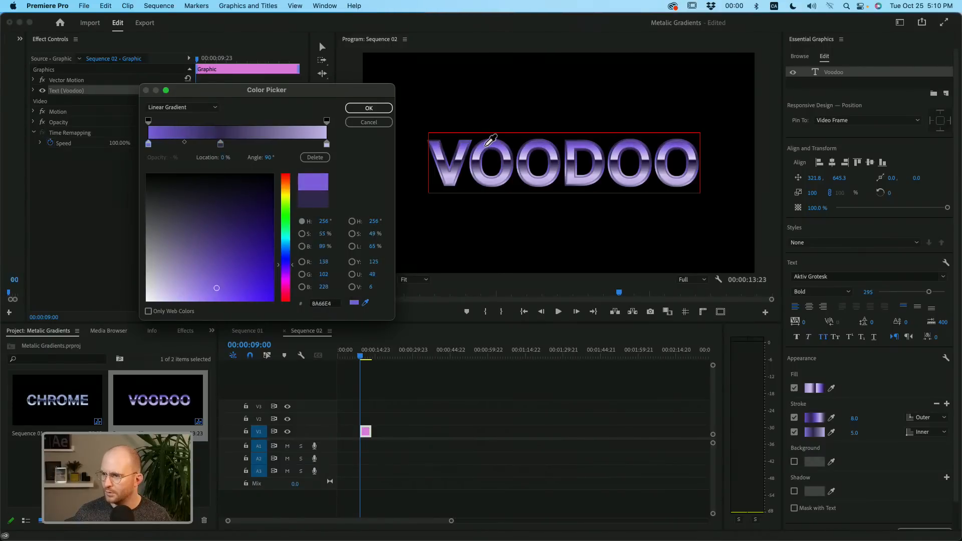
pyautogui.click(489, 151)
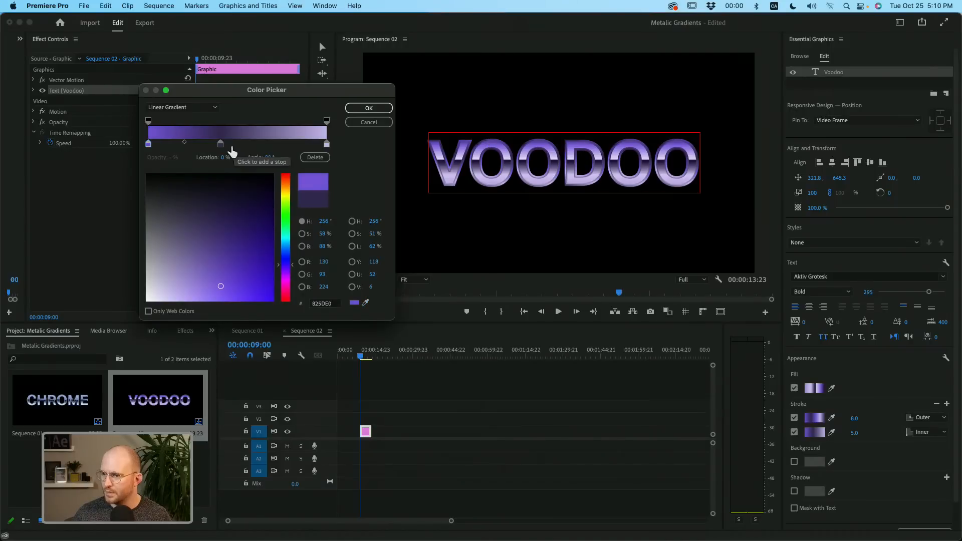
pyautogui.moveTo(221, 144); pyautogui.dragTo(229, 164)
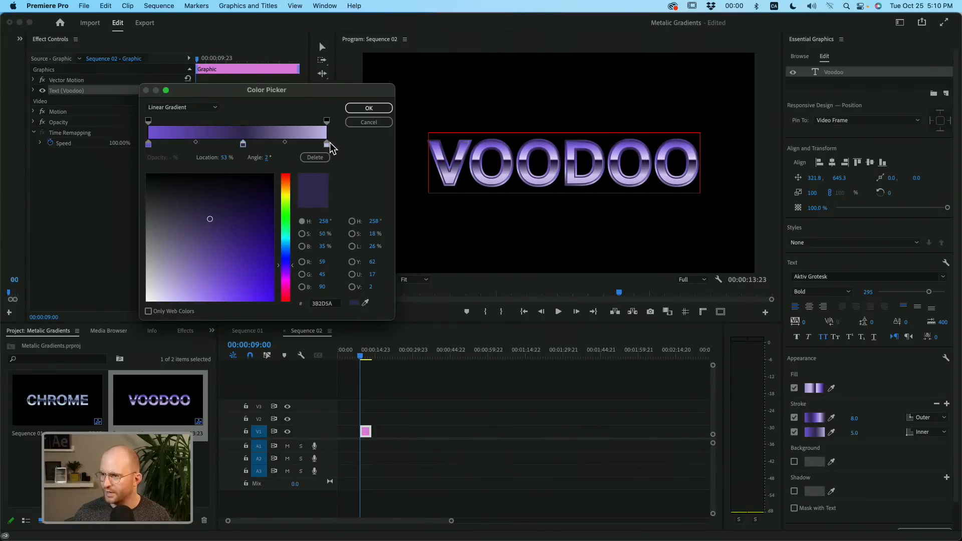
pyautogui.click(368, 108)
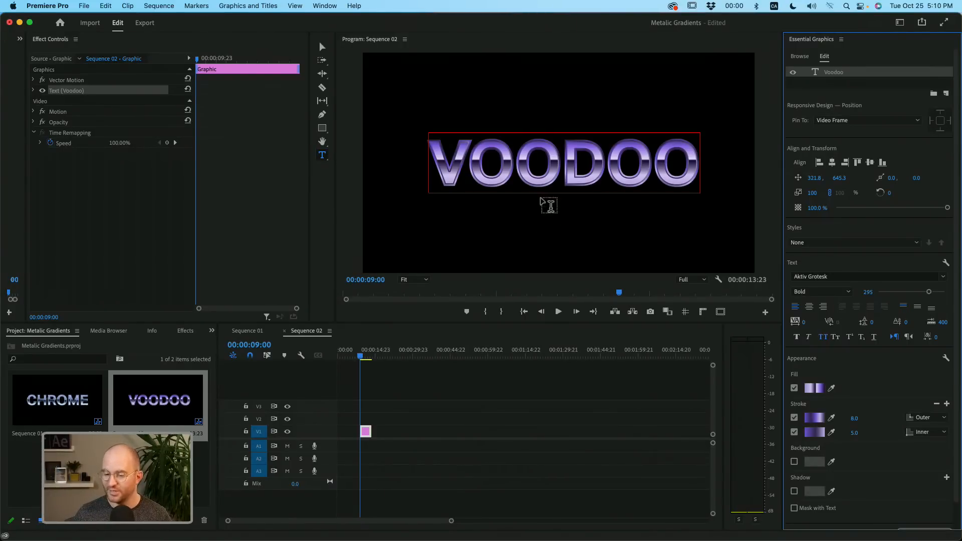
# - Set the outer stroke's width to 4 and the inner stroke's width to 5
pyautogui.click(855, 419)
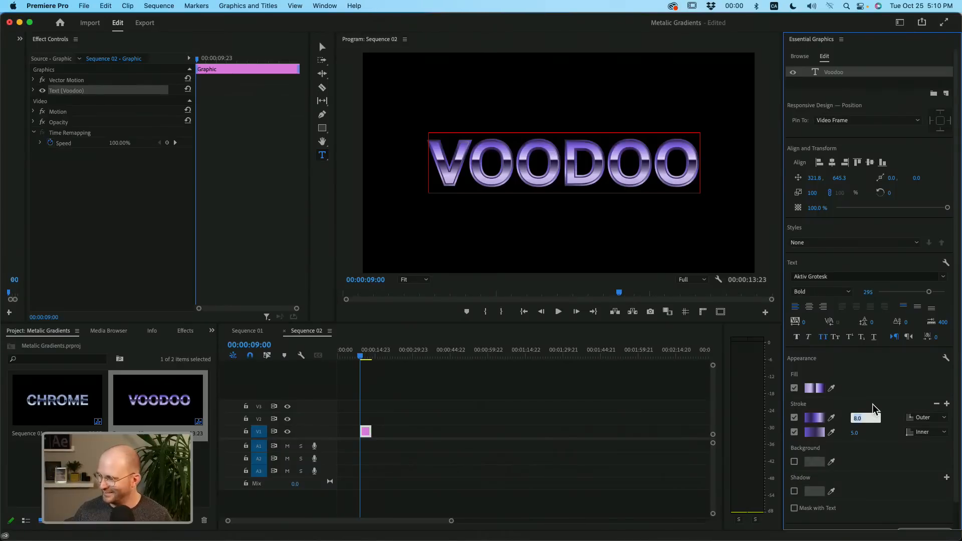
pyautogui.write('4')
pyautogui.press('Tab')
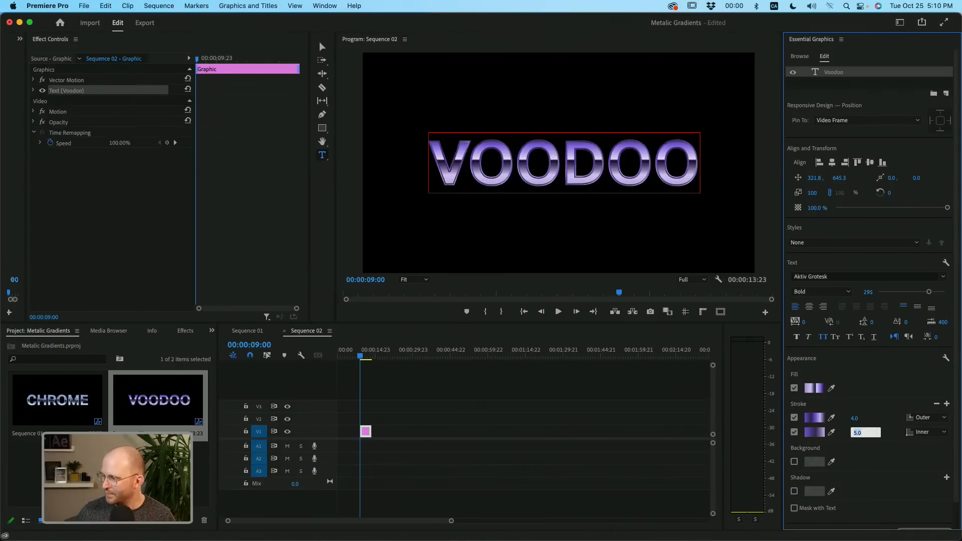
pyautogui.write('4')
pyautogui.press('Return')
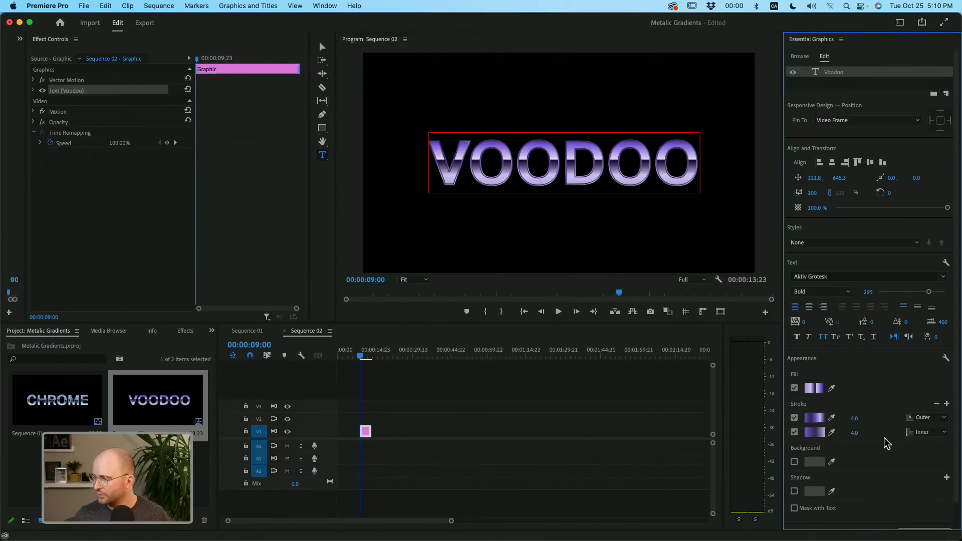
pyautogui.moveTo(855, 432)
pyautogui.mouseDown()
pyautogui.moveTo(872, 433)
pyautogui.moveTo(853, 432)
pyautogui.mouseUp()
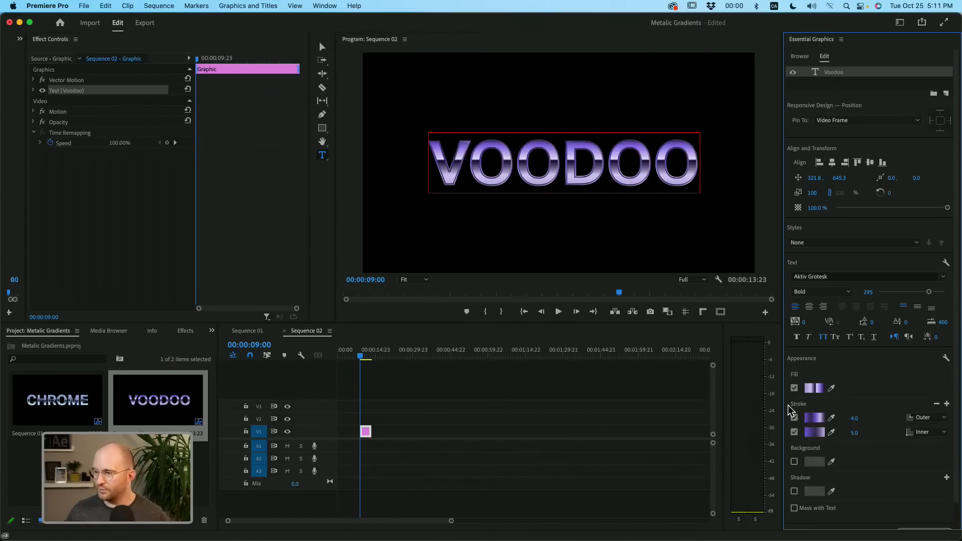
# - Try adding a second line reading 2000 below VOODOO in the title text
pyautogui.doubleClick(619, 173)
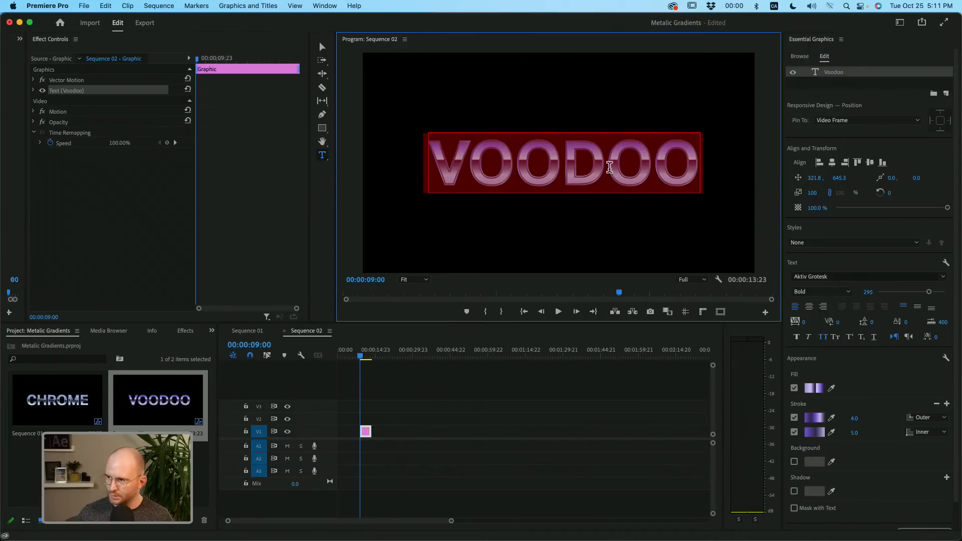
pyautogui.click(609, 167)
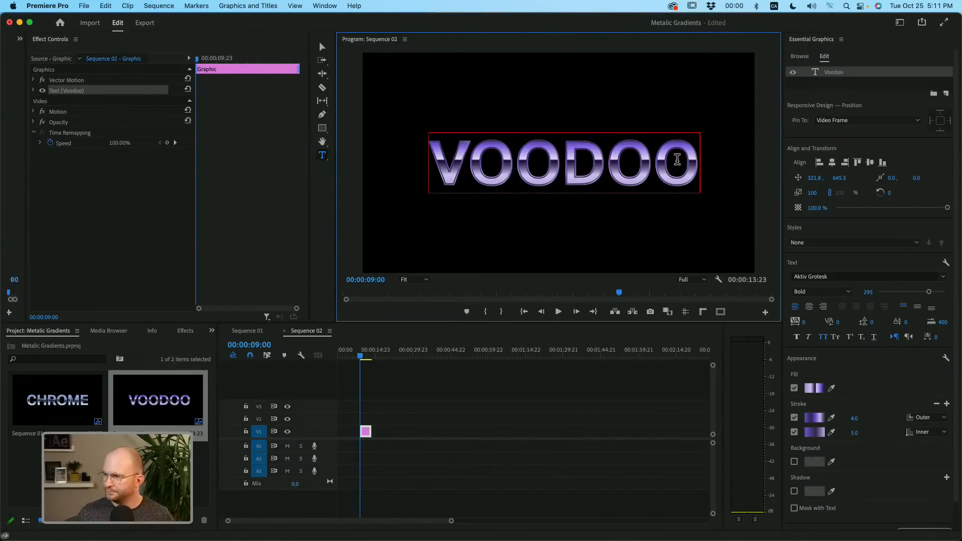
pyautogui.press('Return')
pyautogui.write('2000')
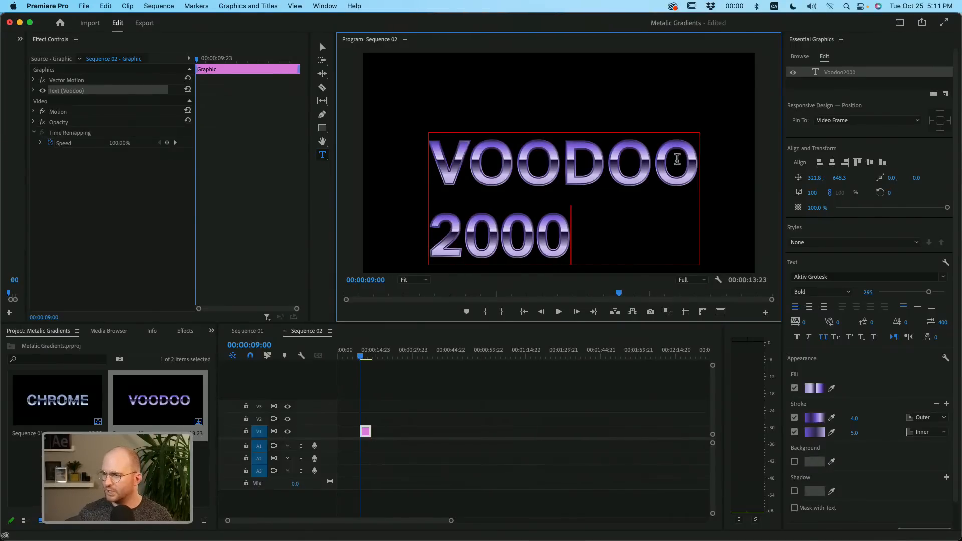
pyautogui.press('BackSpace')
pyautogui.press('BackSpace')
pyautogui.press('BackSpace')
pyautogui.press('BackSpace')
pyautogui.press('BackSpace')
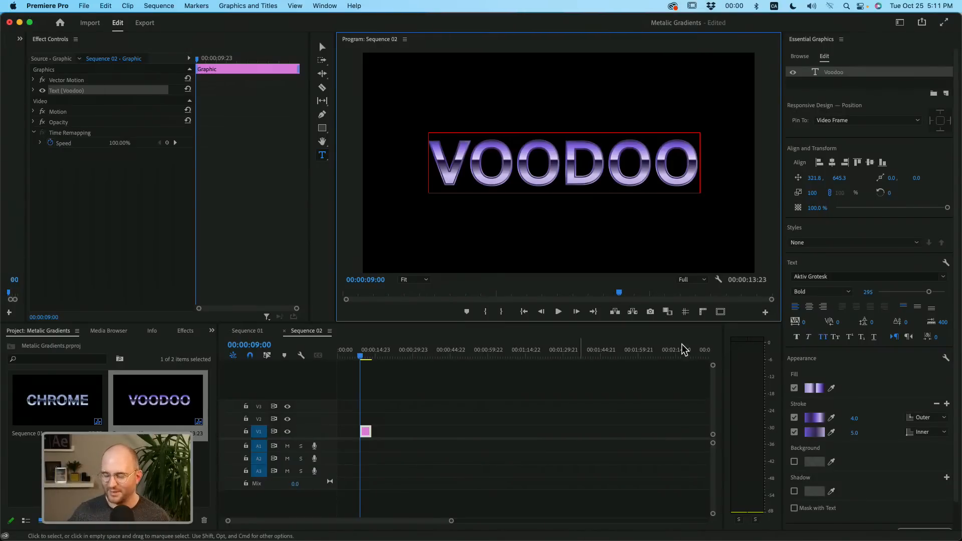
# - Open Sequence 01 and examine the gradient color stops in the SolidGold title's fill
pyautogui.click(856, 393)
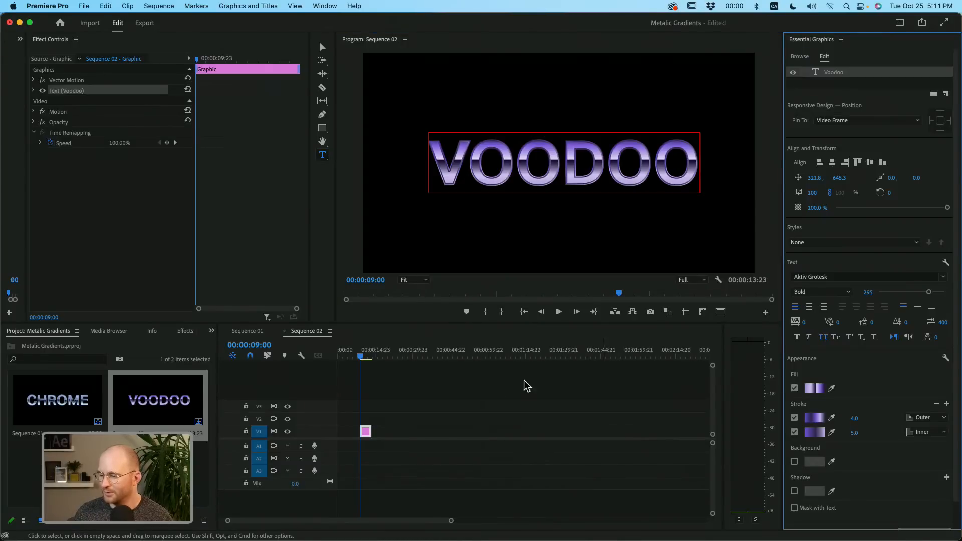
pyautogui.click(419, 413)
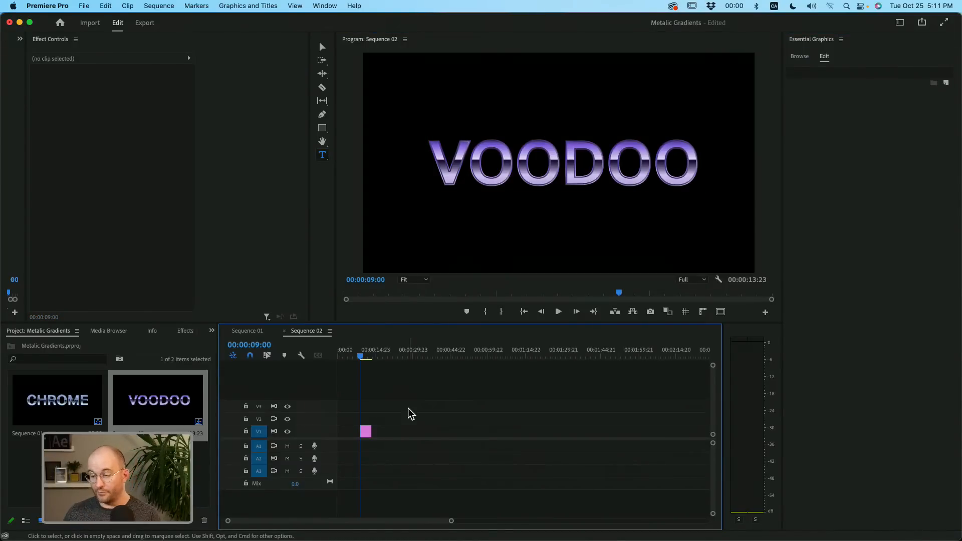
pyautogui.click(371, 431)
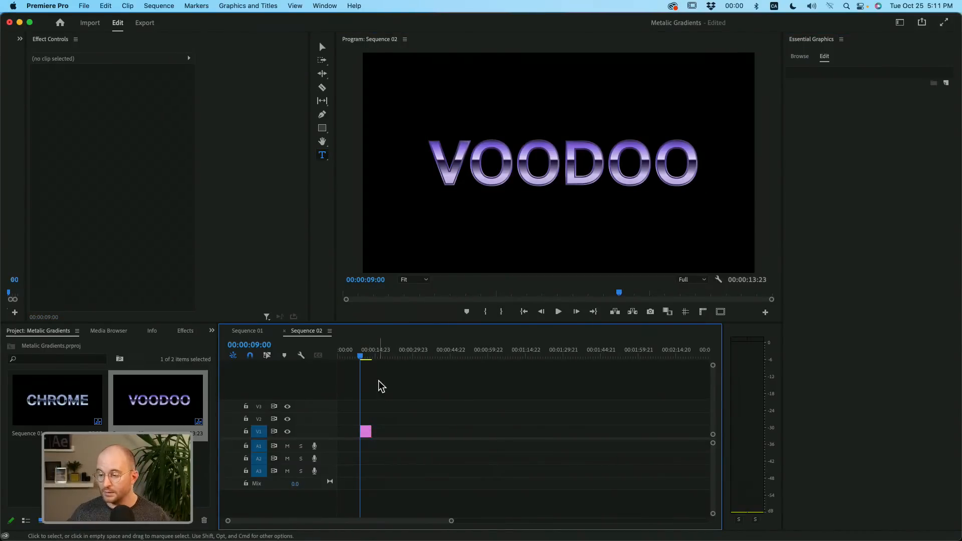
pyautogui.click(253, 332)
pyautogui.moveTo(398, 354); pyautogui.dragTo(468, 362)
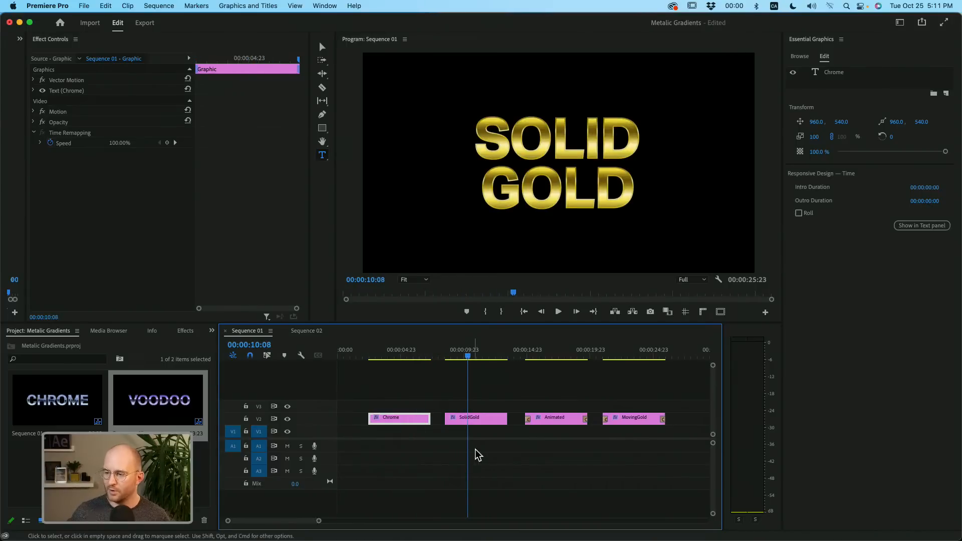
pyautogui.click(478, 421)
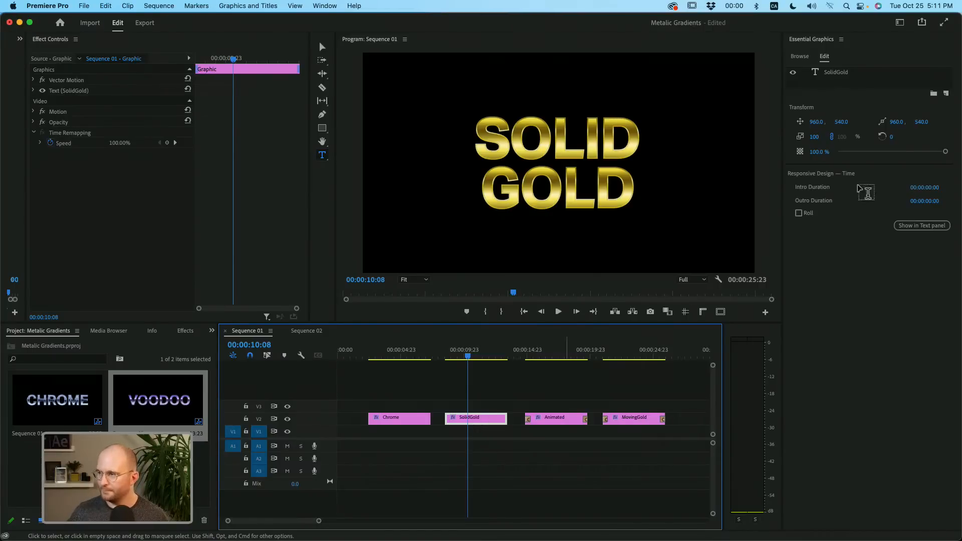
pyautogui.click(850, 73)
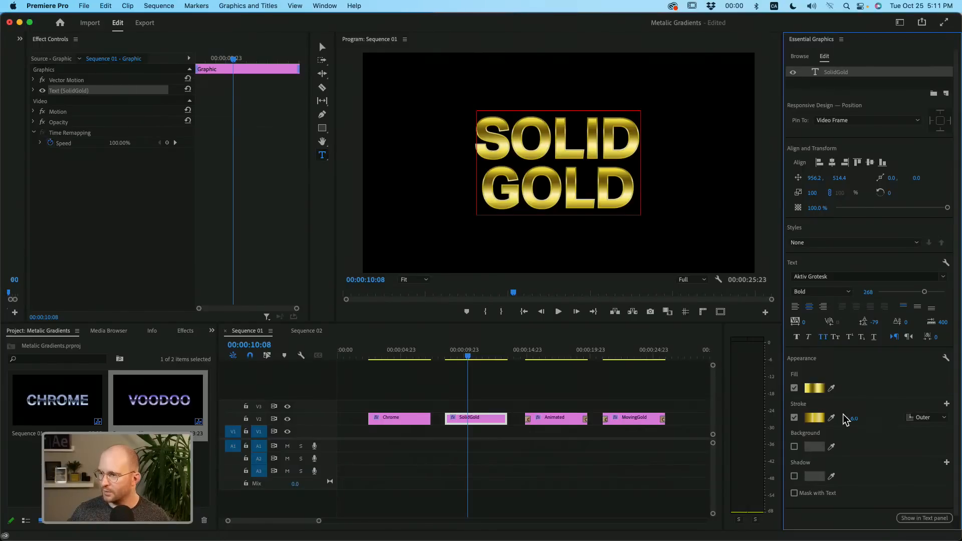
pyautogui.click(815, 389)
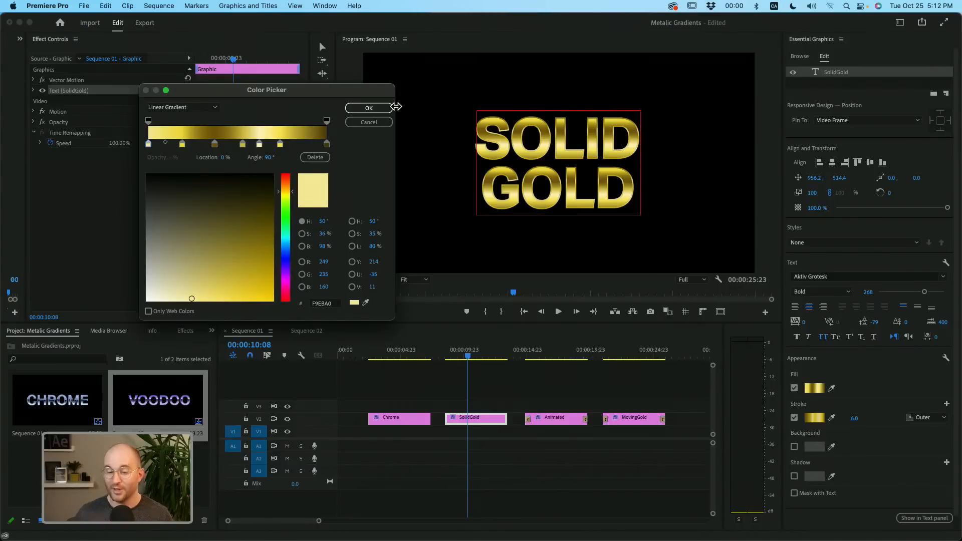
pyautogui.click(370, 108)
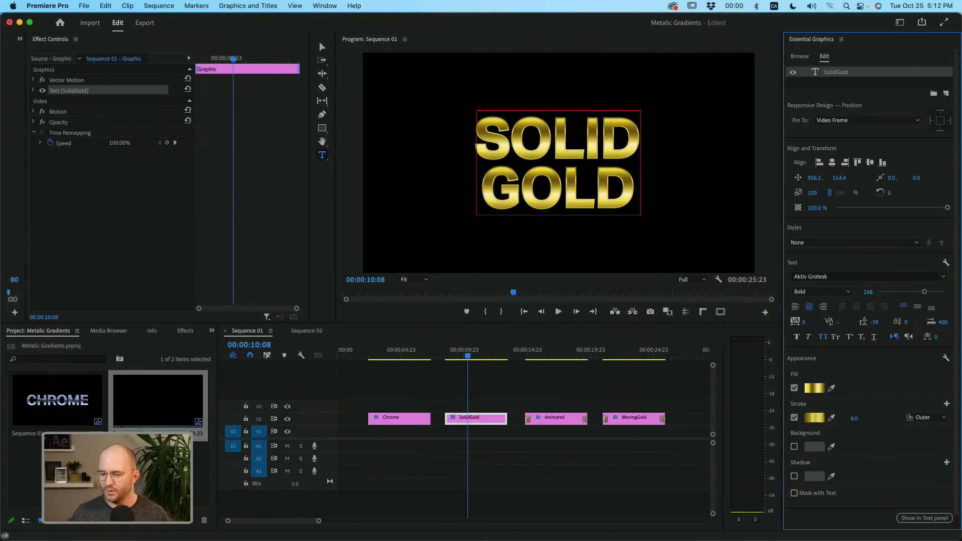
# - Return to Sequence 02 and start Source Text keyframing on the Voodoo title at 00:00:12:19
pyautogui.doubleClick(146, 428)
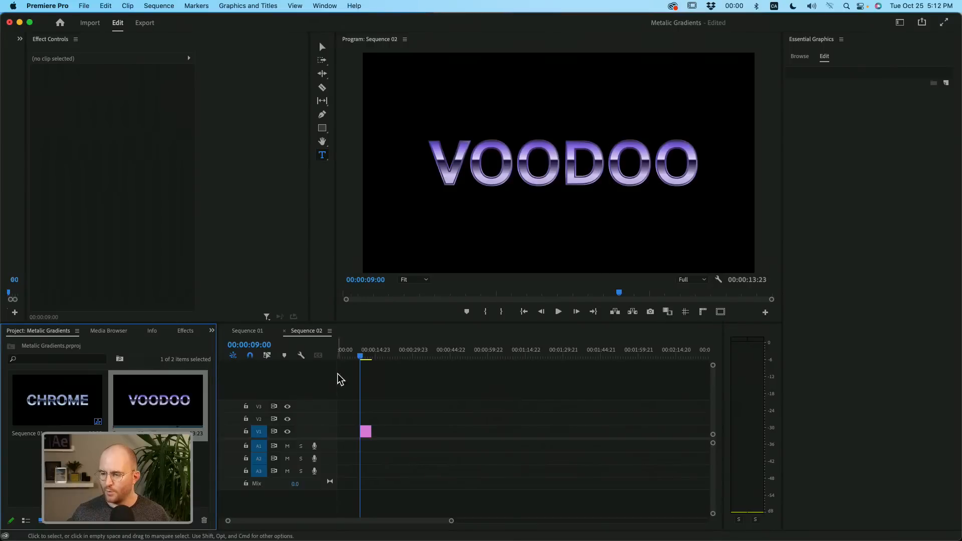
pyautogui.moveTo(376, 358)
pyautogui.mouseDown()
pyautogui.moveTo(385, 355)
pyautogui.moveTo(369, 354)
pyautogui.mouseUp()
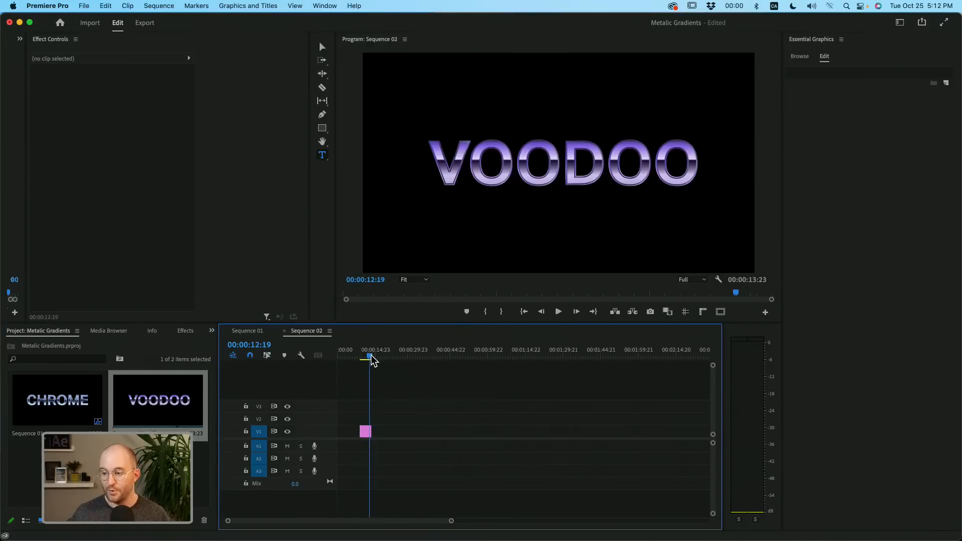
pyautogui.click(365, 431)
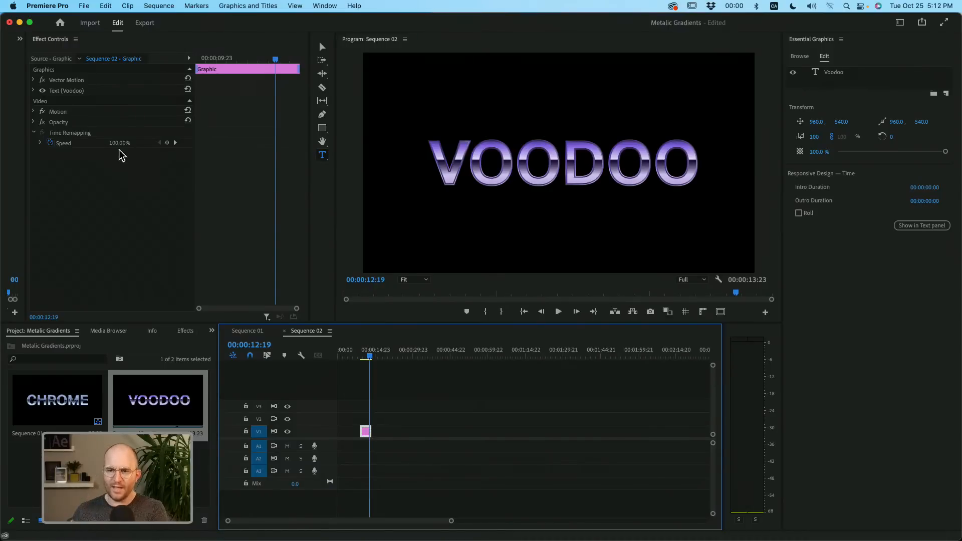
pyautogui.click(33, 90)
pyautogui.click(66, 92)
pyautogui.scroll(-3, 75, 181)
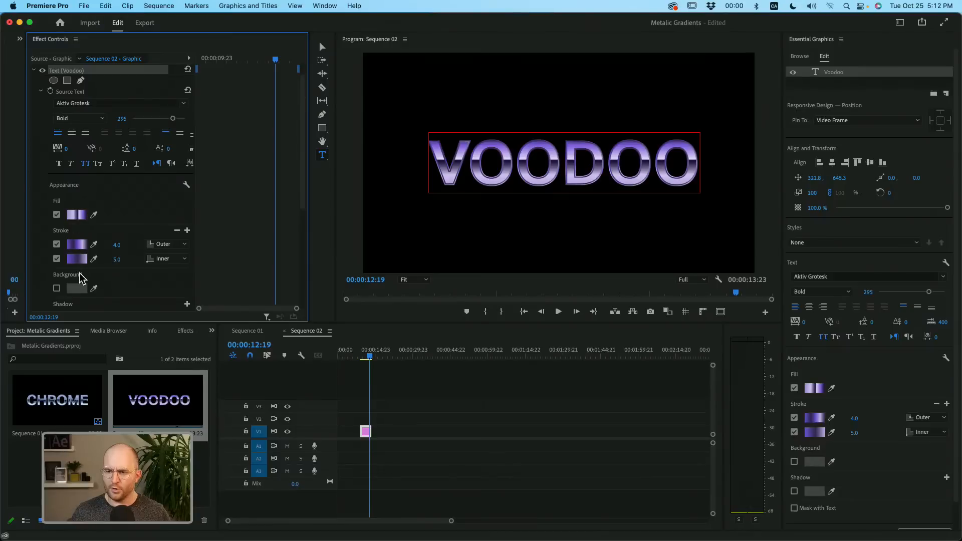
pyautogui.scroll(-5, 78, 277)
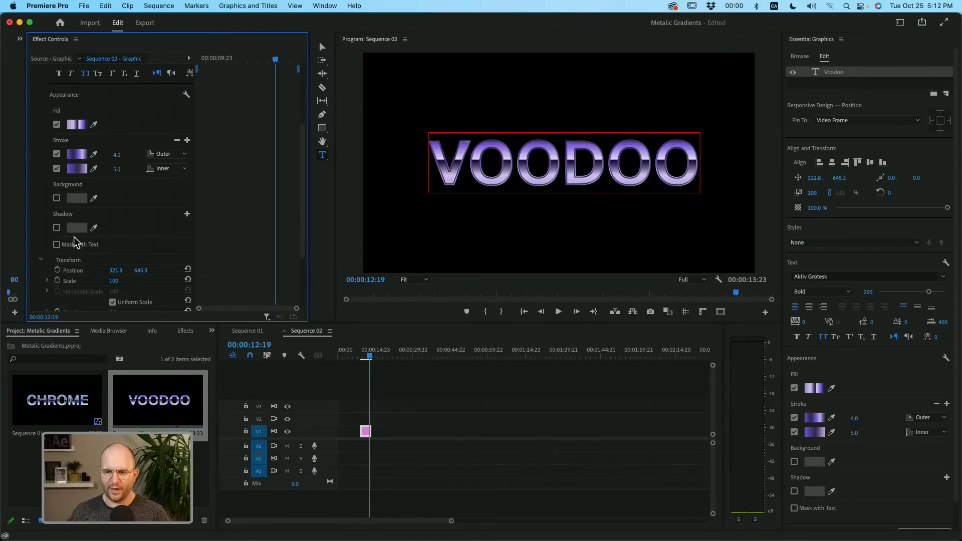
pyautogui.scroll(4, 61, 224)
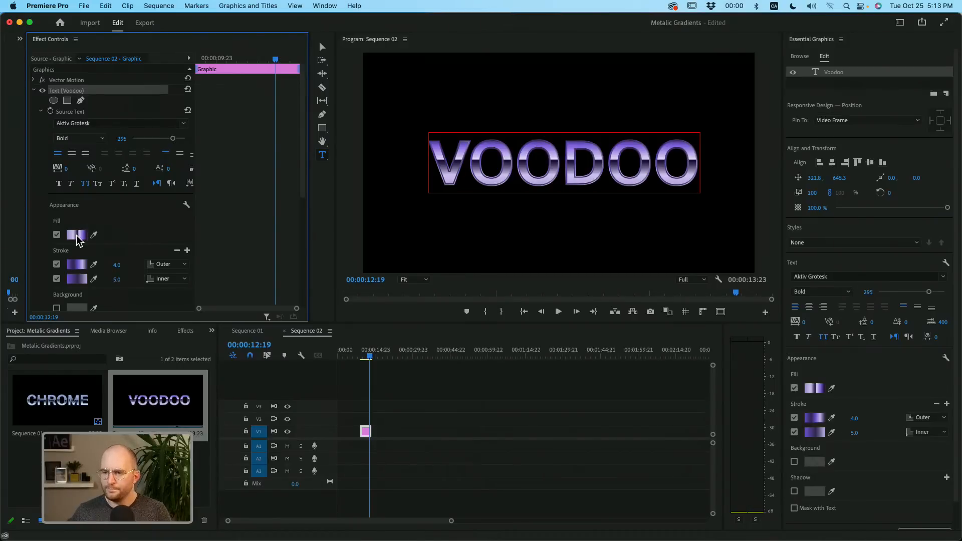
pyautogui.click(50, 110)
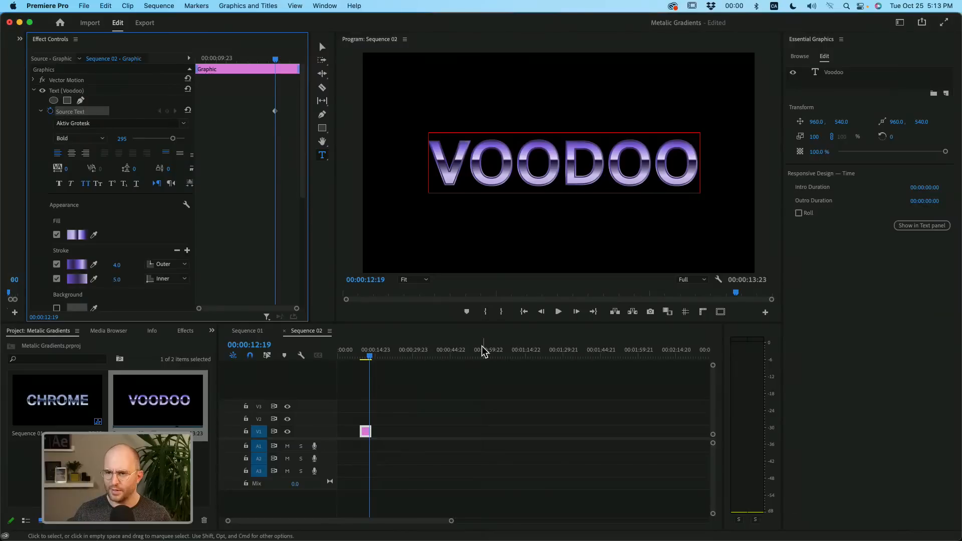
# - At 00:00:09:18, recolor the outer stroke gradient's first stop pink and its 75% stop dark purple
pyautogui.moveTo(275, 60); pyautogui.dragTo(211, 63)
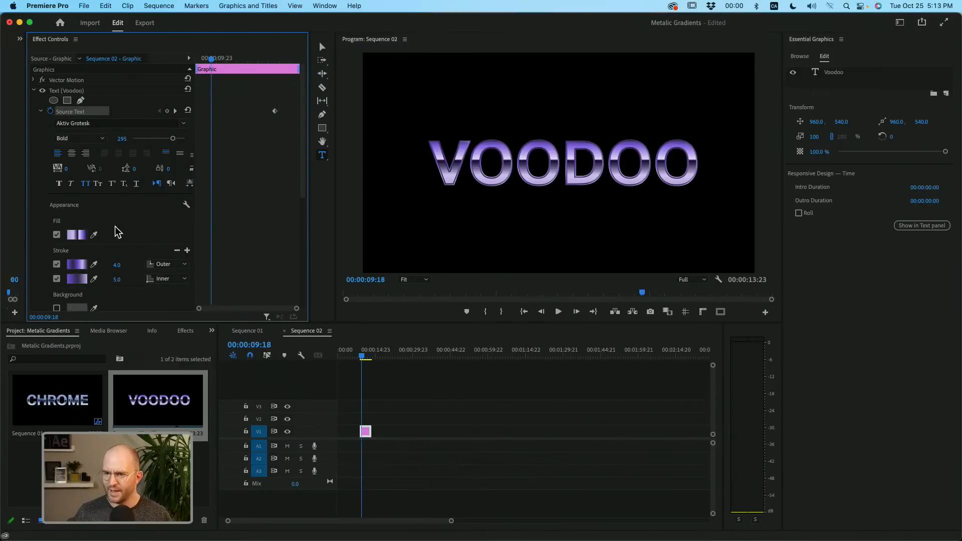
pyautogui.click(80, 266)
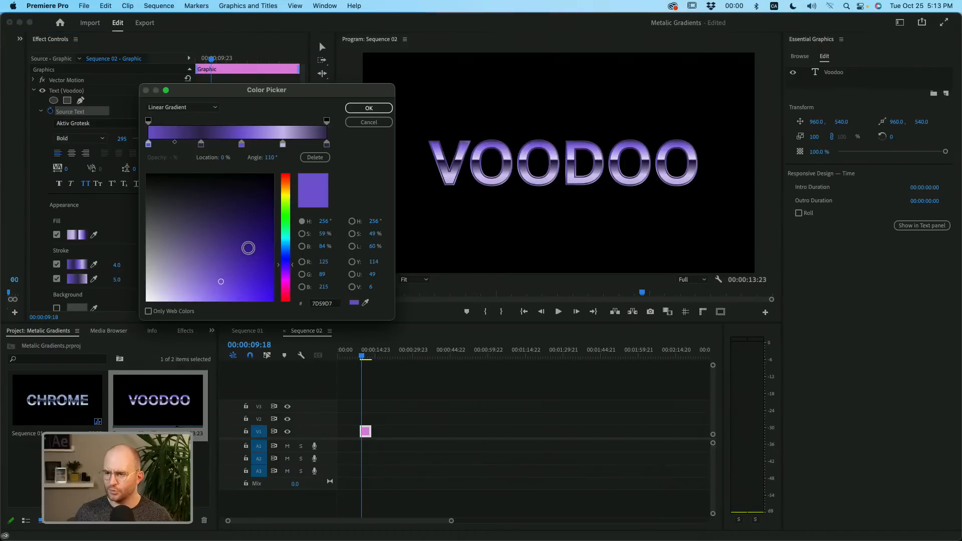
pyautogui.click(285, 290)
pyautogui.click(282, 146)
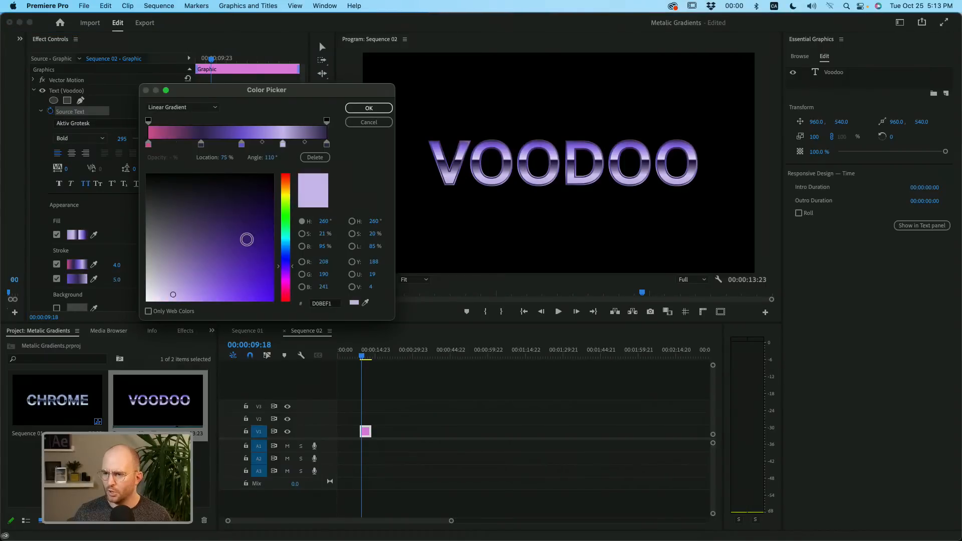
pyautogui.click(262, 200)
pyautogui.click(360, 111)
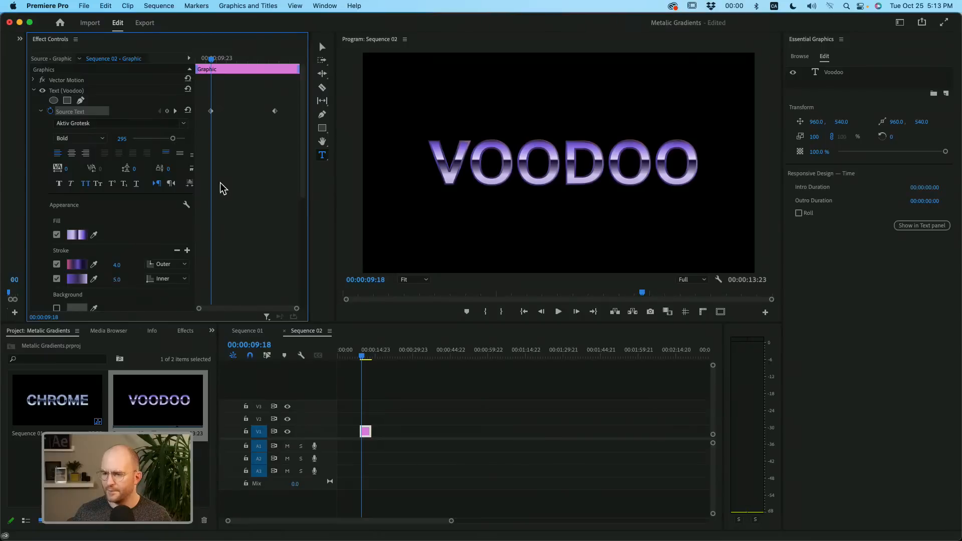
# - Set the outer stroke's width to 40 and preview the Source Text keyframes through to 00:00:13:18
pyautogui.click(118, 264)
pyautogui.write('40')
pyautogui.press('Return')
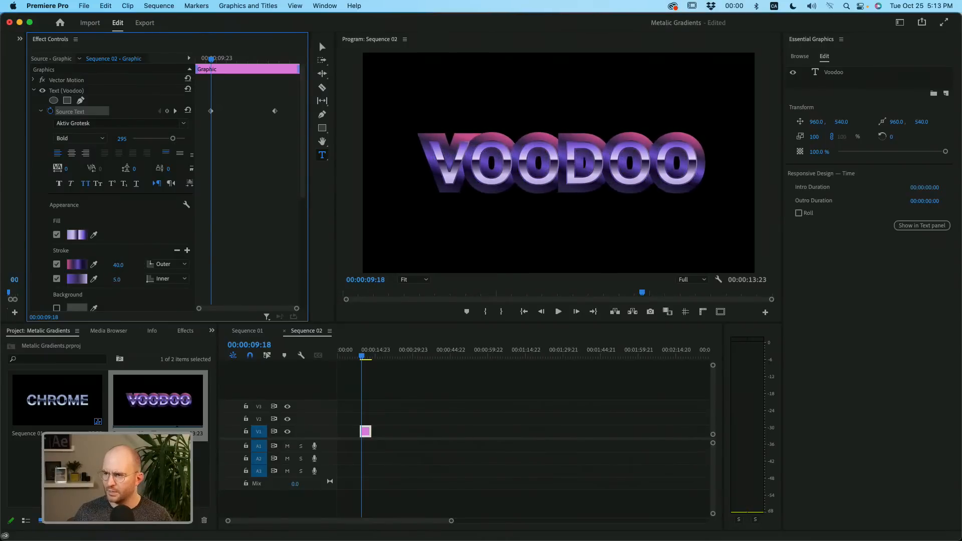
pyautogui.moveTo(211, 60)
pyautogui.mouseDown()
pyautogui.moveTo(285, 62)
pyautogui.moveTo(207, 95)
pyautogui.moveTo(296, 101)
pyautogui.moveTo(207, 113)
pyautogui.moveTo(277, 91)
pyautogui.moveTo(215, 106)
pyautogui.moveTo(295, 109)
pyautogui.mouseUp()
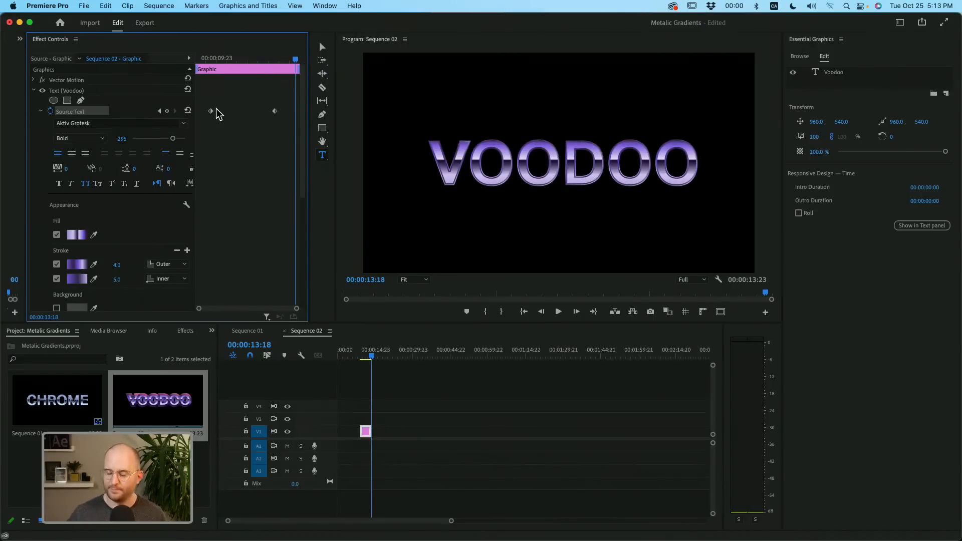
# - Add a rectangle shape as a new graphic at 00:00:27:23 and activate the Selection tool
pyautogui.moveTo(412, 355); pyautogui.dragTo(407, 356)
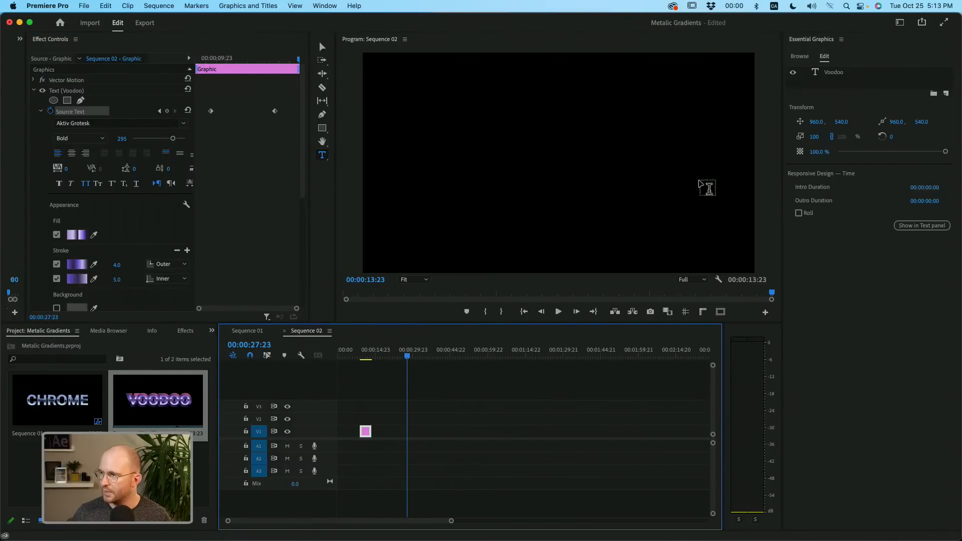
pyautogui.click(639, 390)
pyautogui.click(948, 83)
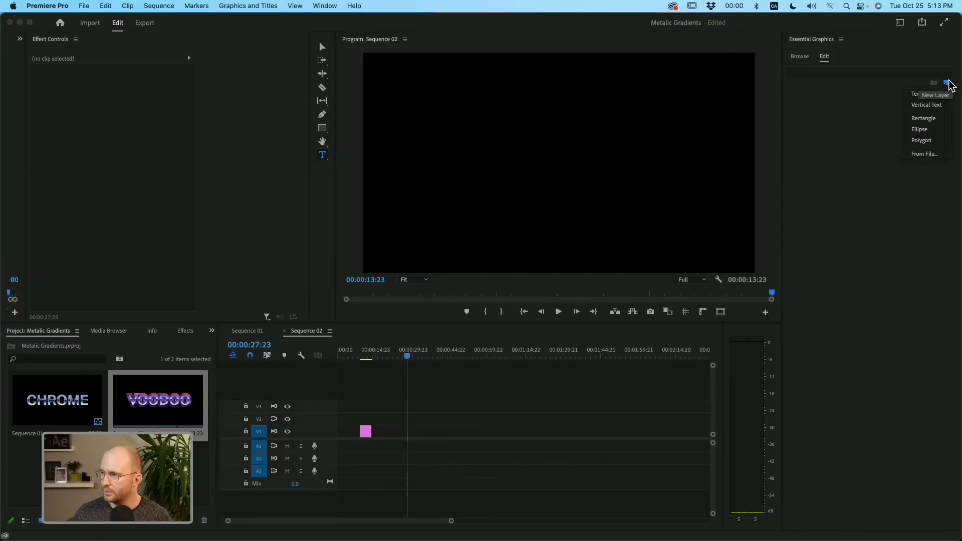
pyautogui.click(924, 119)
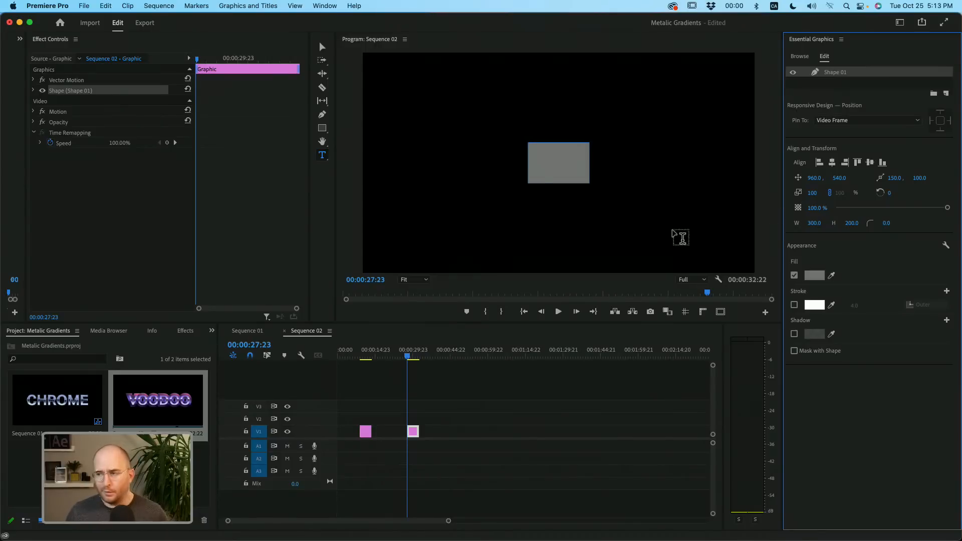
pyautogui.click(322, 48)
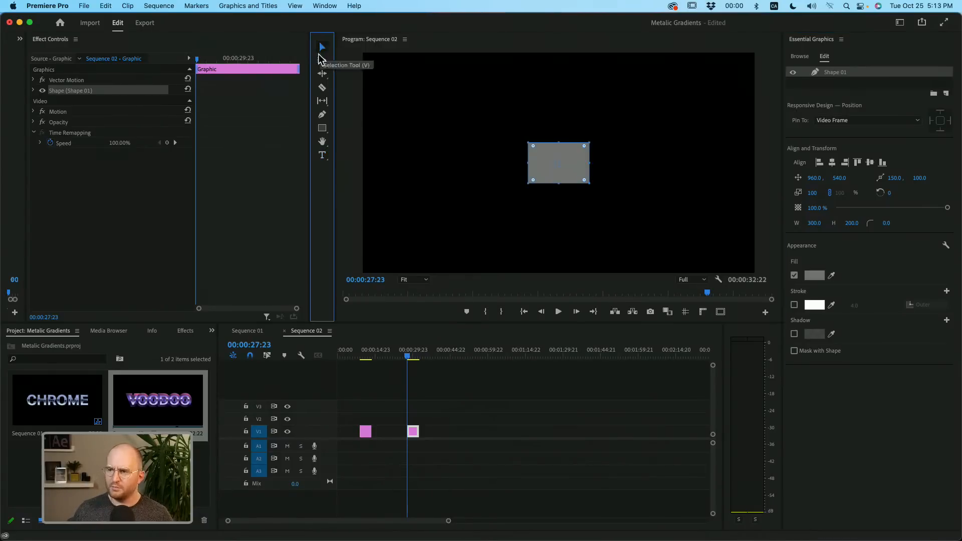
# - Resize the rectangle to 800 wide by 800 high
pyautogui.moveTo(853, 226); pyautogui.dragTo(901, 225)
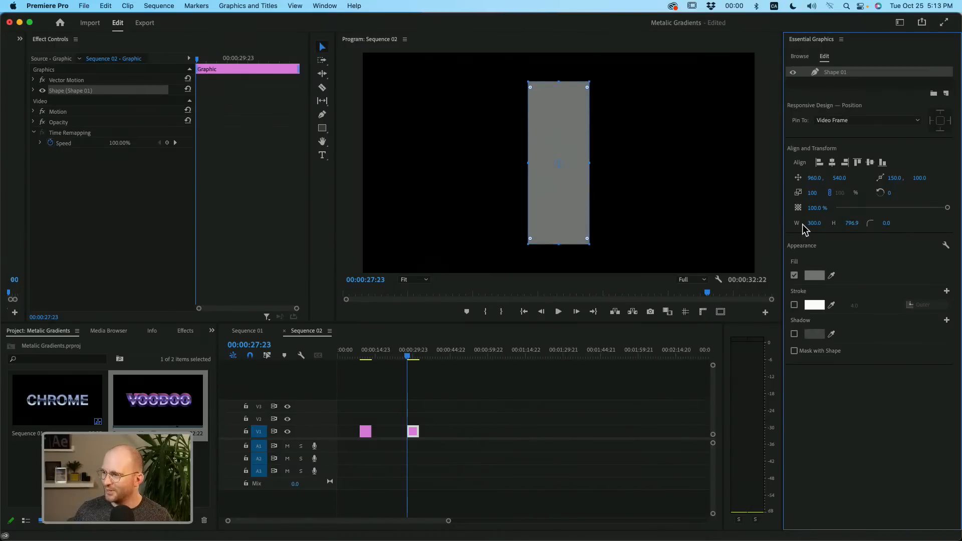
pyautogui.moveTo(816, 228); pyautogui.dragTo(917, 228)
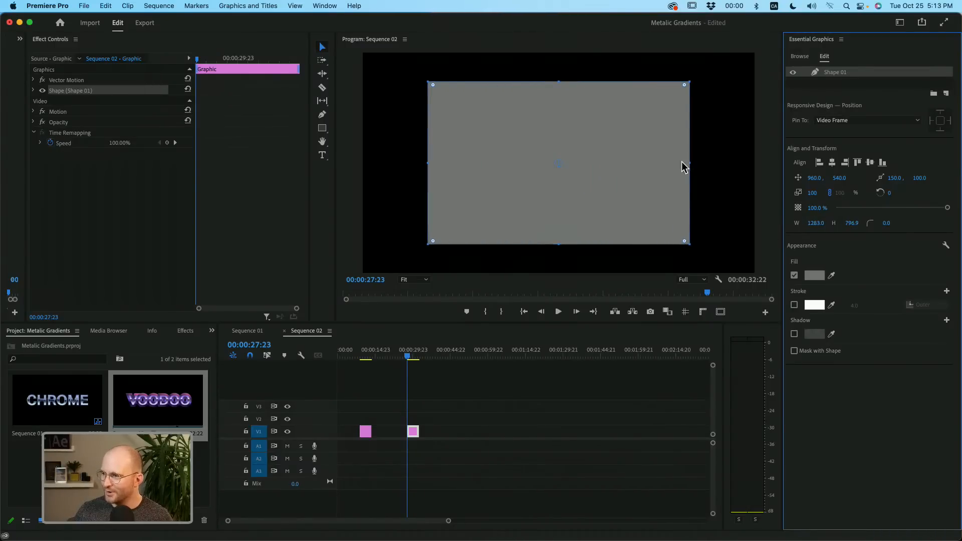
pyautogui.click(815, 223)
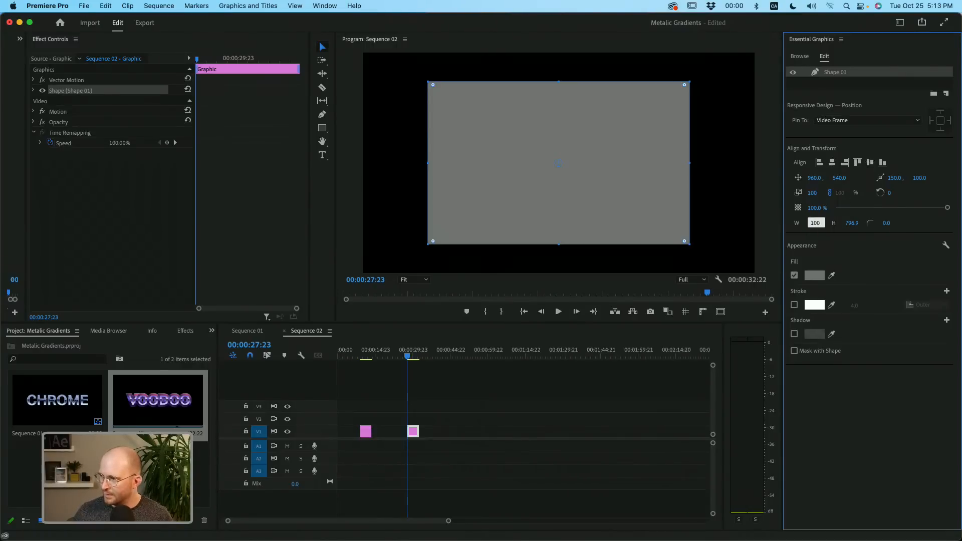
pyautogui.write('800')
pyautogui.press('Tab')
pyautogui.write('8')
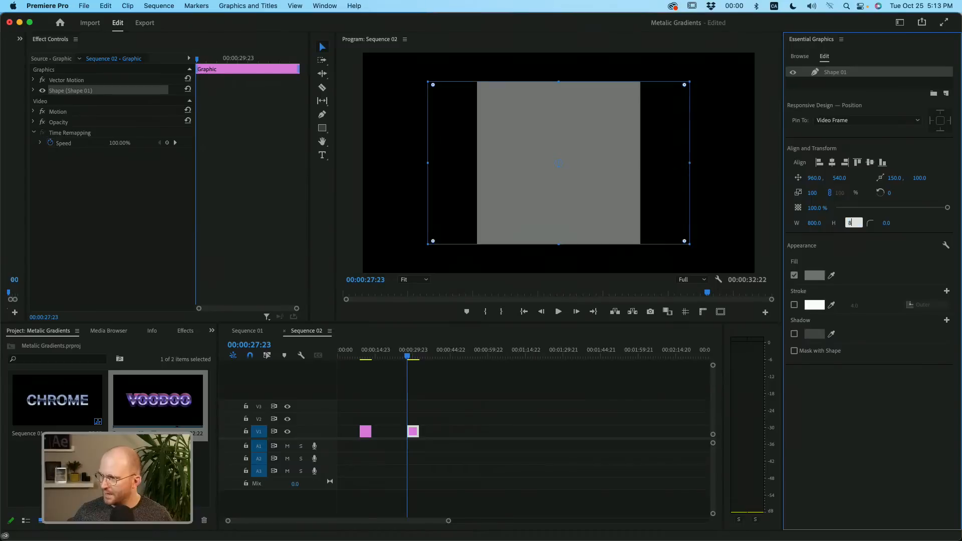
pyautogui.press('Return')
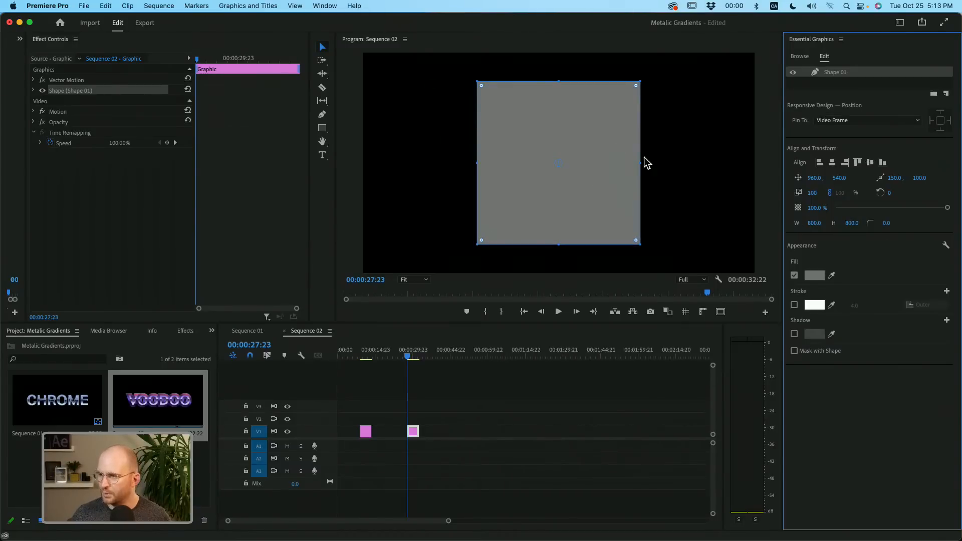
# - Change the square's fill to a linear gradient and color its first stop dark brown
pyautogui.click(815, 277)
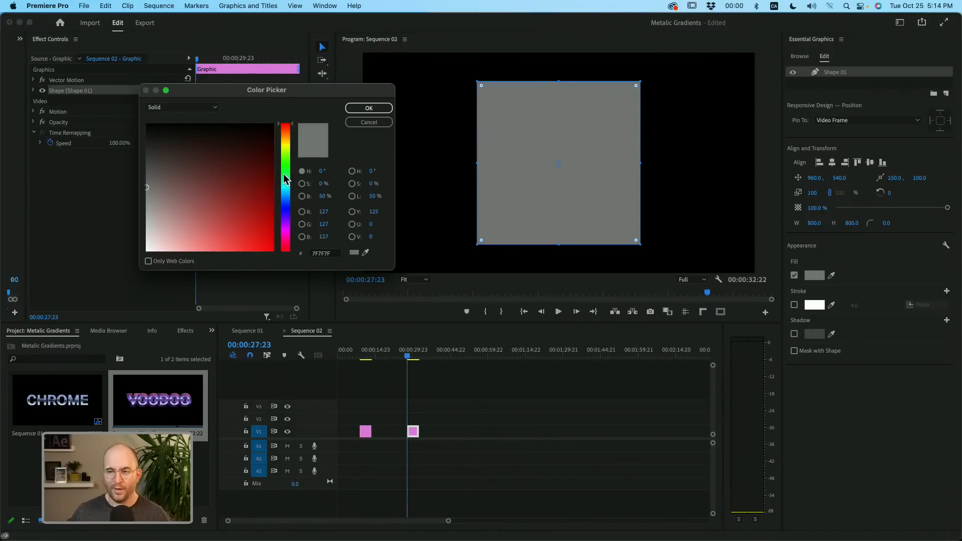
pyautogui.click(285, 204)
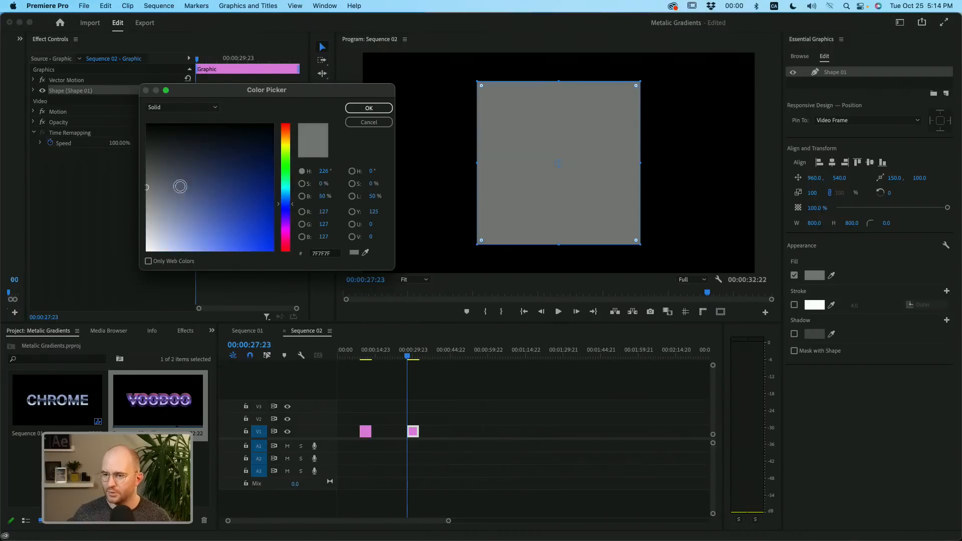
pyautogui.click(198, 107)
pyautogui.click(174, 129)
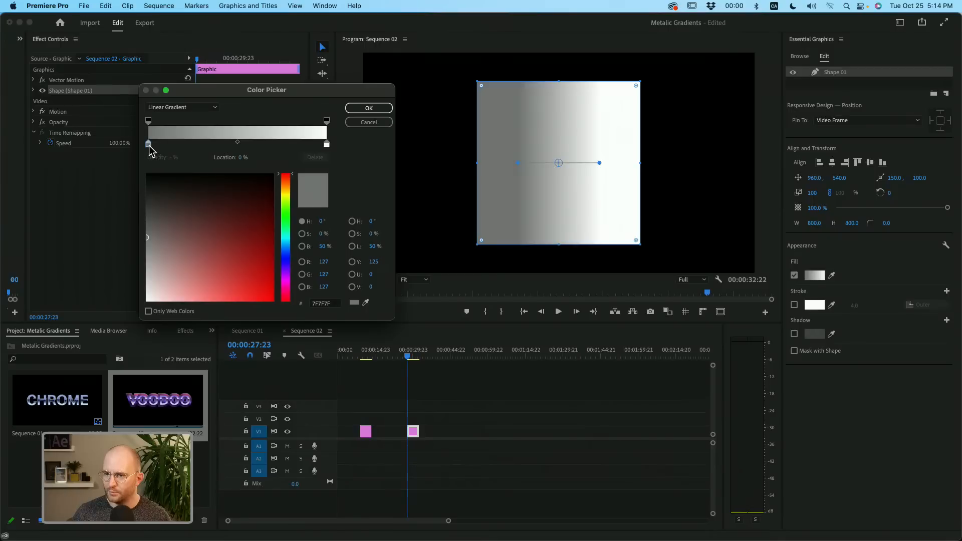
pyautogui.moveTo(286, 234); pyautogui.dragTo(287, 189)
pyautogui.moveTo(264, 247)
pyautogui.mouseDown()
pyautogui.moveTo(270, 206)
pyautogui.moveTo(270, 214)
pyautogui.mouseUp()
# - Place a dark gold stop (A68D0E) at 20% in the fill gradient and a white stop just after it
pyautogui.moveTo(327, 144); pyautogui.dragTo(183, 144)
pyautogui.click(200, 145)
pyautogui.click(263, 258)
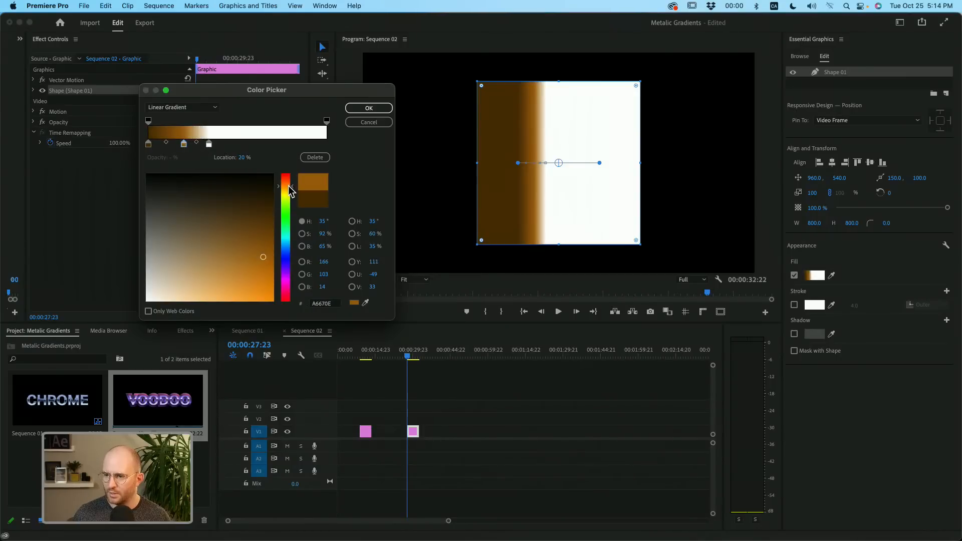
pyautogui.moveTo(288, 188); pyautogui.dragTo(288, 196)
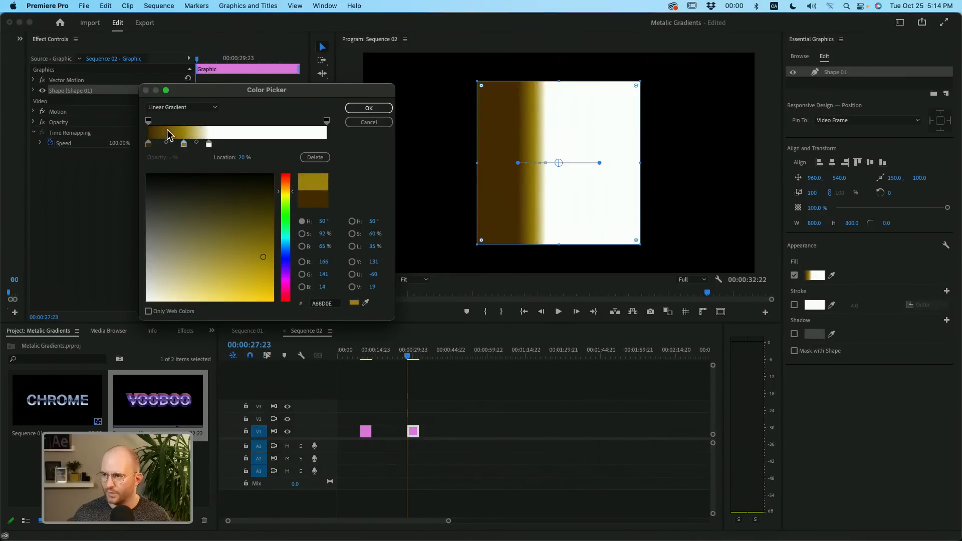
# - Shift the dark gold and white stops toward the brown start and add a yellow-gold stop (CBBA17) at about 31%
pyautogui.moveTo(183, 144); pyautogui.dragTo(205, 145)
pyautogui.click(208, 145)
pyautogui.click(213, 144)
pyautogui.click(284, 195)
pyautogui.click(260, 275)
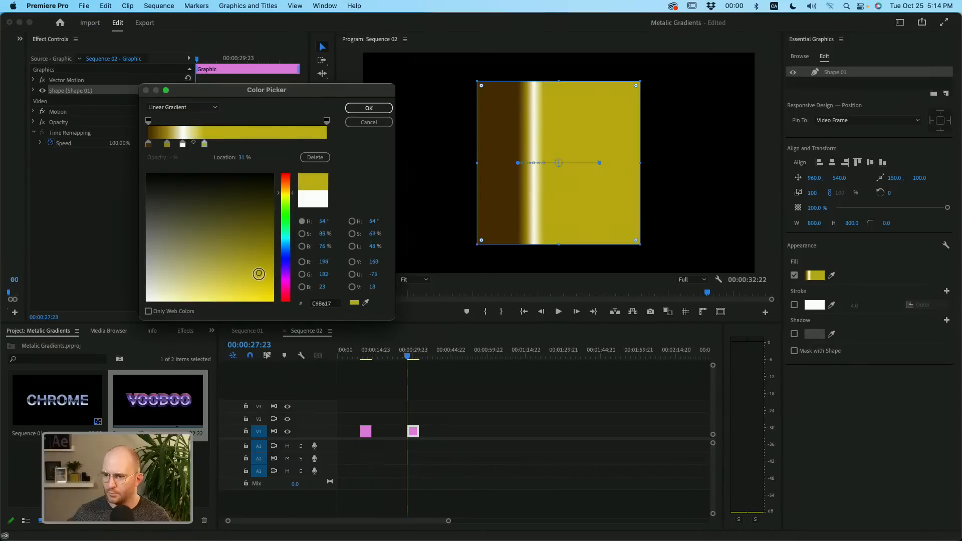
# - Tighten the first stops, add gold stops at 63% and about 80%, and recolor the 63% stop with brown sampled from the square
pyautogui.moveTo(167, 145); pyautogui.dragTo(205, 146)
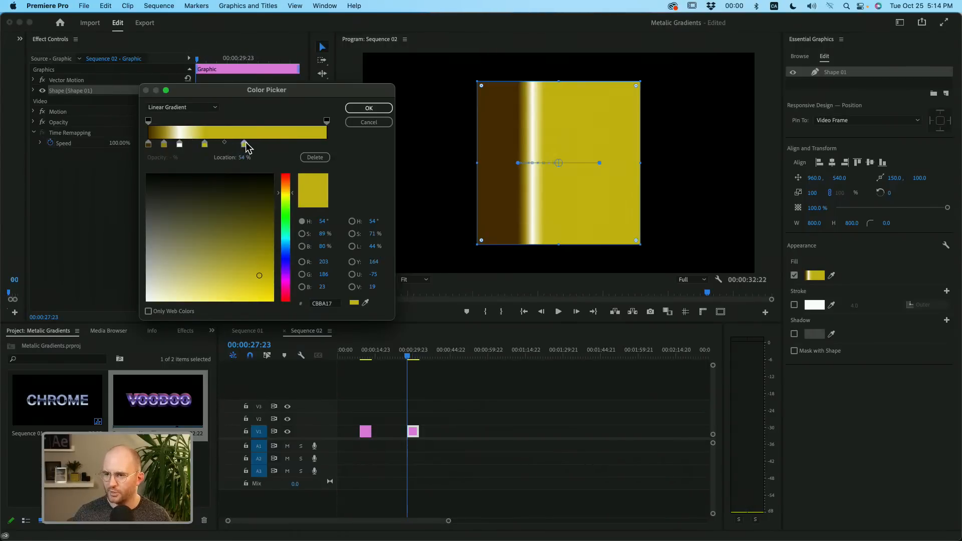
pyautogui.click(291, 144)
pyautogui.click(260, 145)
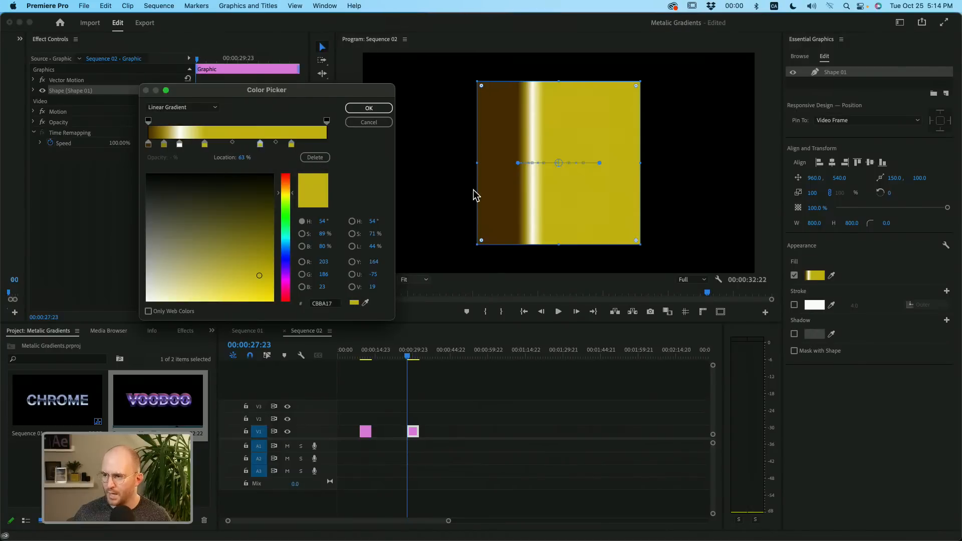
pyautogui.click(365, 303)
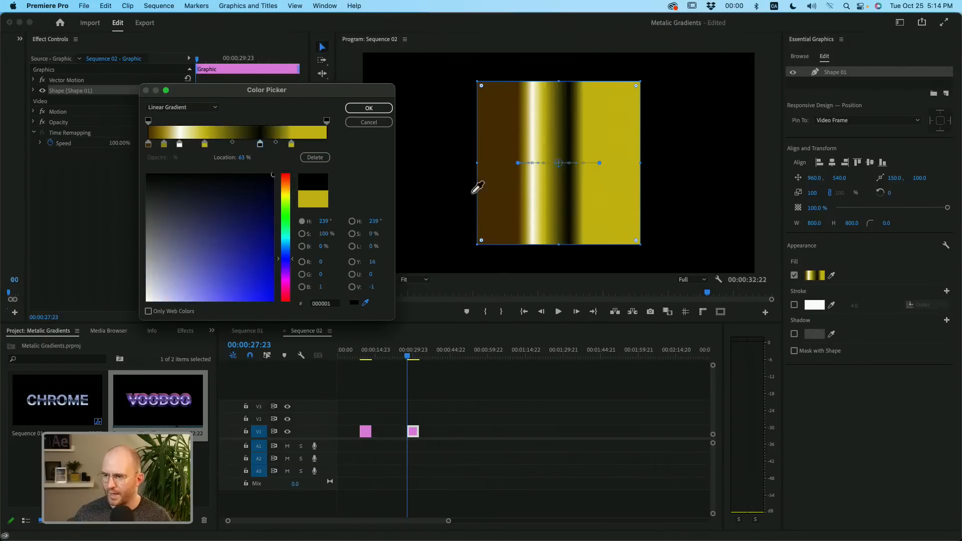
pyautogui.click(489, 196)
# - Add a gradient stop at 92% and color it pale cream (F4F1D1) sampled from the square's highlight
pyautogui.moveTo(291, 145); pyautogui.dragTo(295, 145)
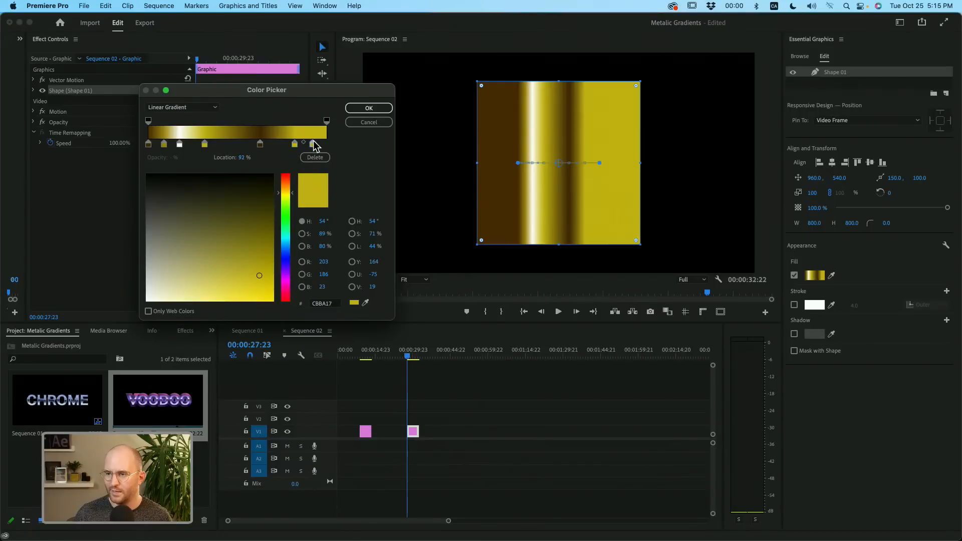
pyautogui.click(366, 303)
pyautogui.click(536, 181)
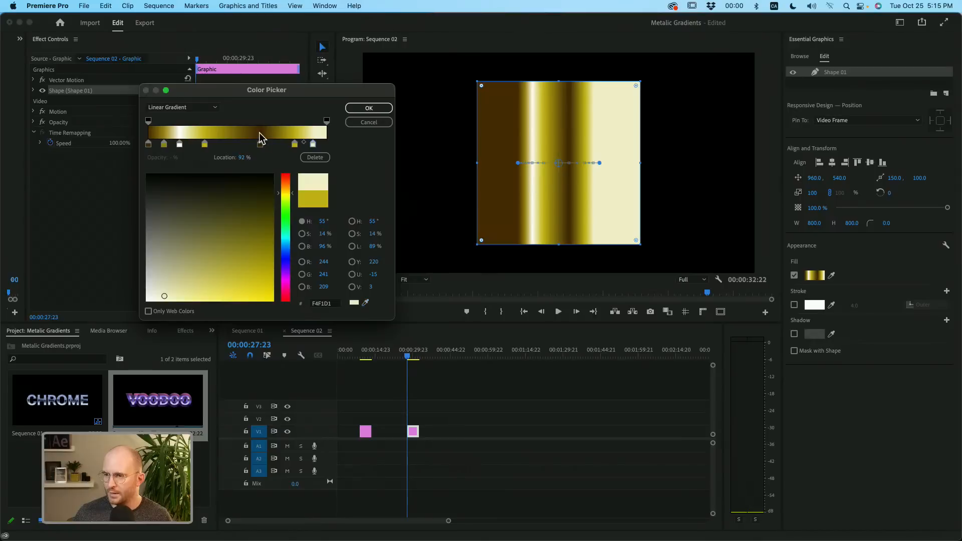
# - Rebalance the final stops, add an end stop at 100% in gold sampled from the square, and accept the fill gradient
pyautogui.moveTo(260, 144); pyautogui.dragTo(309, 146)
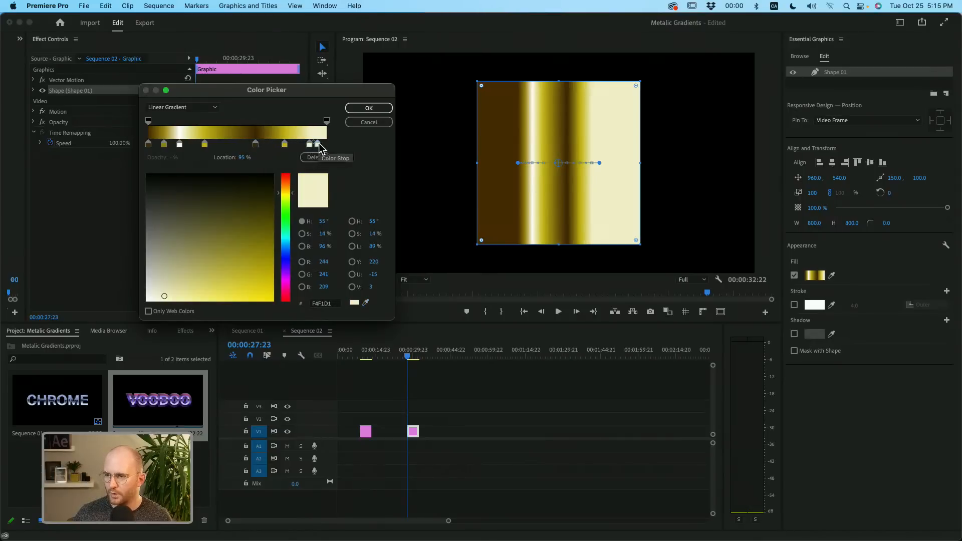
pyautogui.click(327, 144)
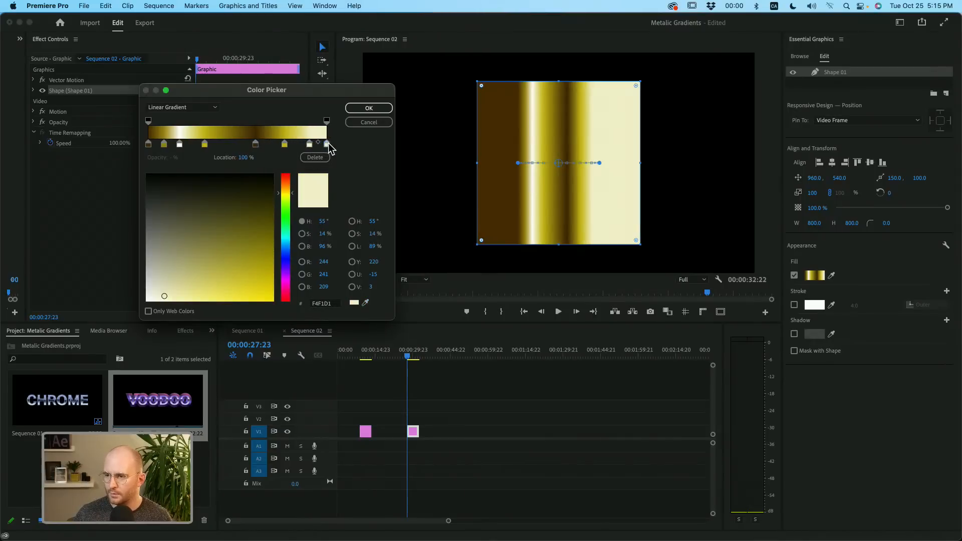
pyautogui.click(366, 303)
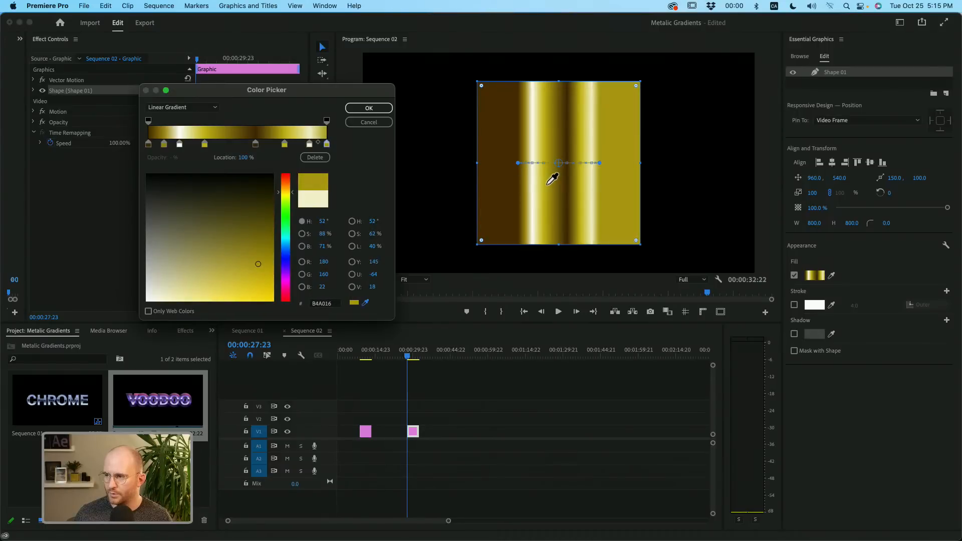
pyautogui.click(368, 109)
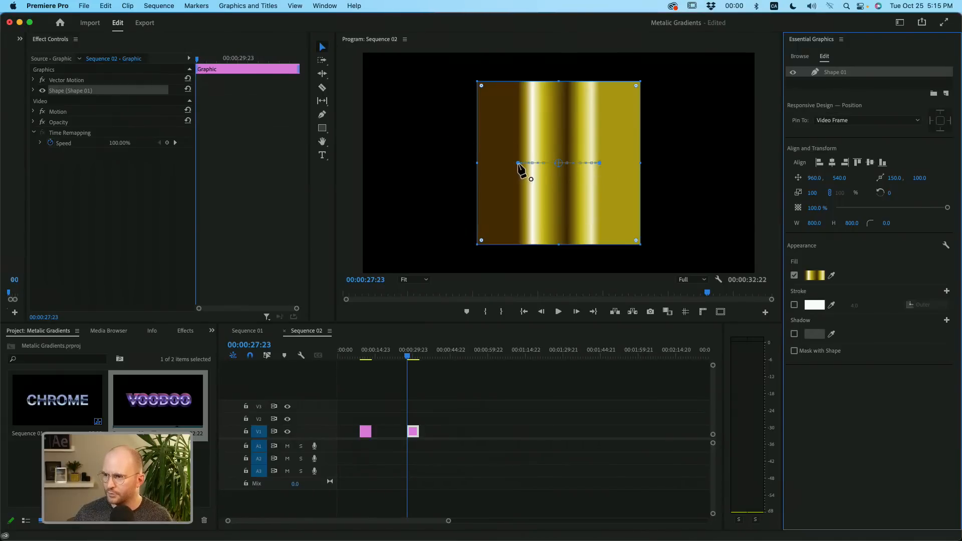
# - Stretch the gradient's endpoints to the square's side edges and shift the dark band toward the middle, then reselect Shape 01
pyautogui.moveTo(518, 163); pyautogui.dragTo(482, 164)
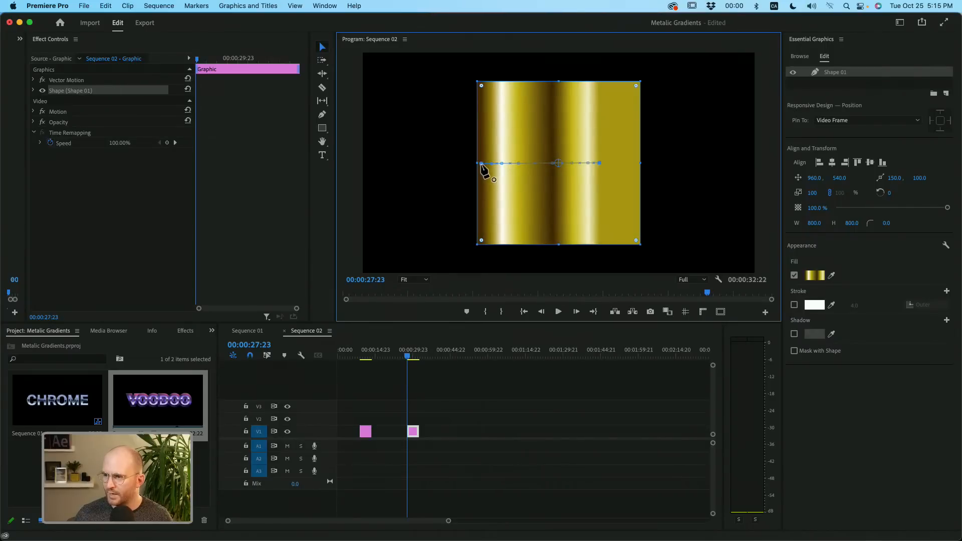
pyautogui.moveTo(596, 164); pyautogui.dragTo(638, 163)
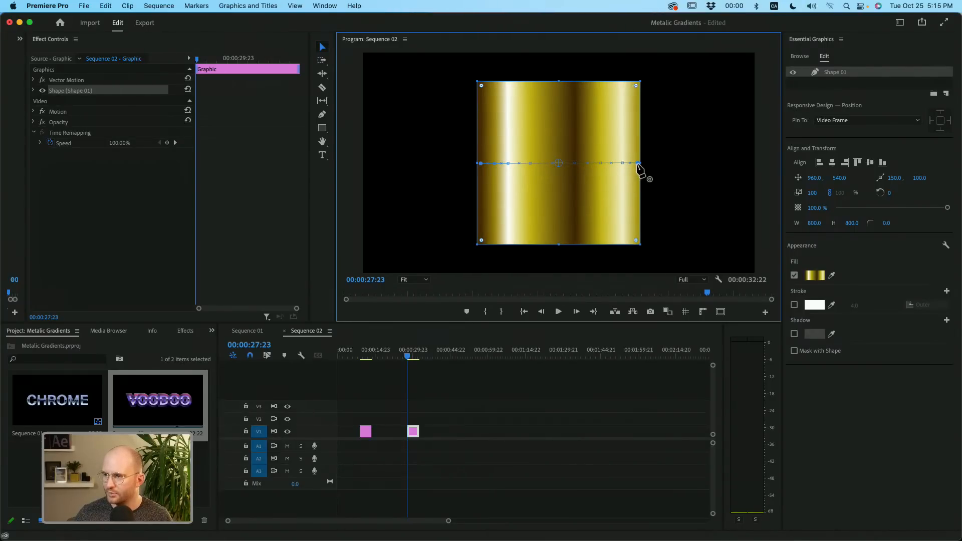
pyautogui.moveTo(574, 164); pyautogui.dragTo(547, 166)
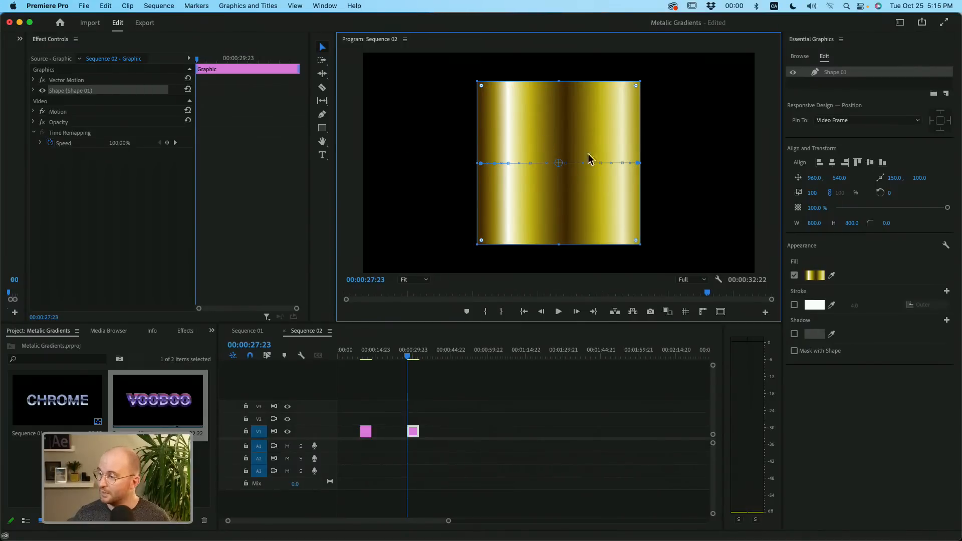
pyautogui.click(834, 83)
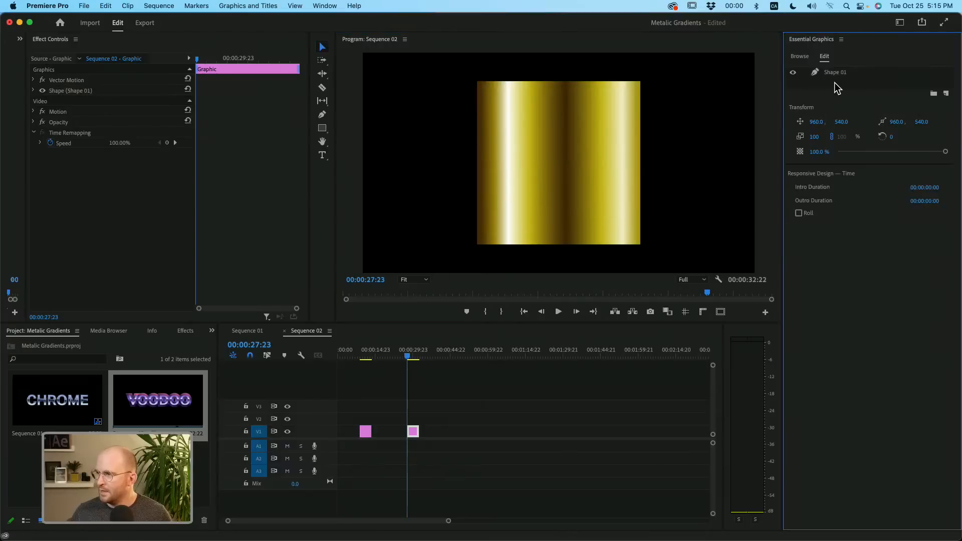
pyautogui.click(831, 73)
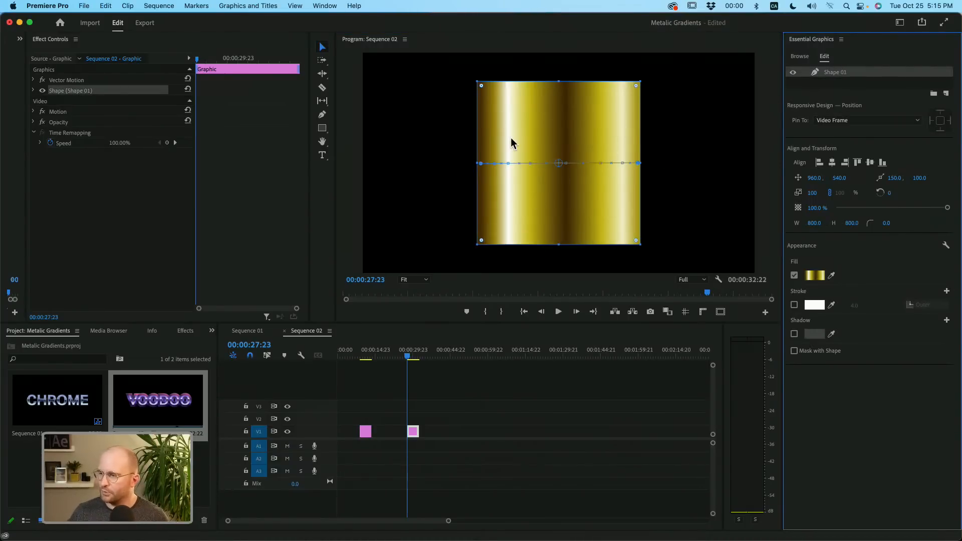
# - Add a new text layer above Shape 01 and remove its inner stroke
pyautogui.click(917, 88)
pyautogui.click(947, 94)
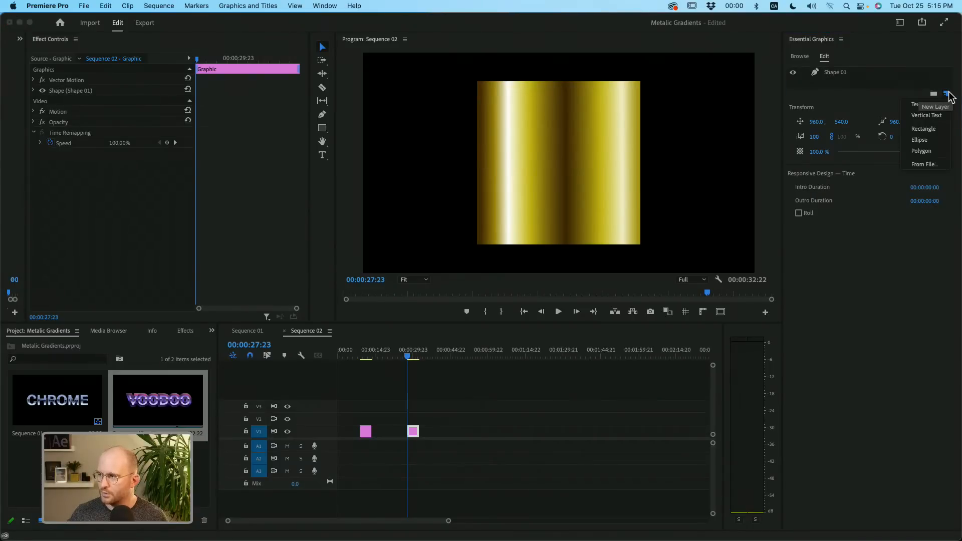
pyautogui.click(917, 104)
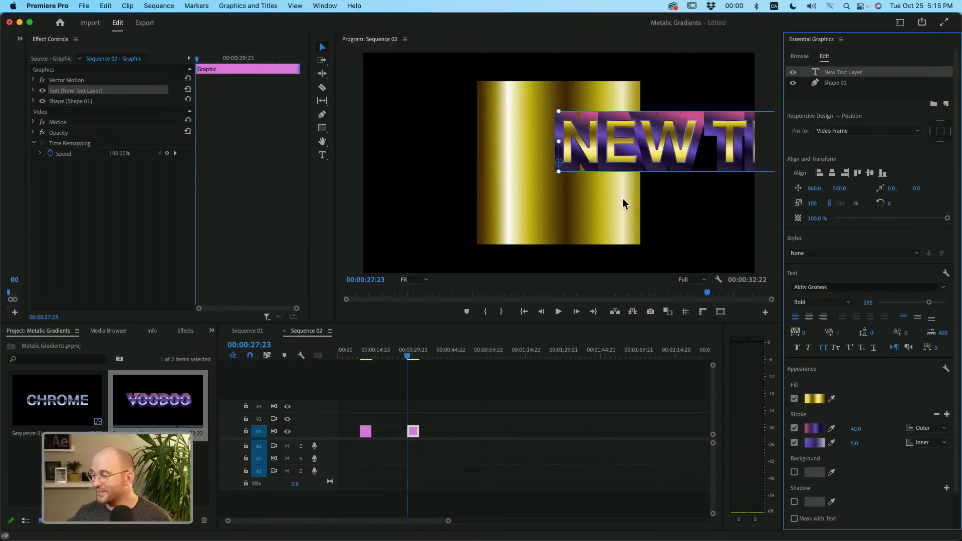
pyautogui.click(937, 414)
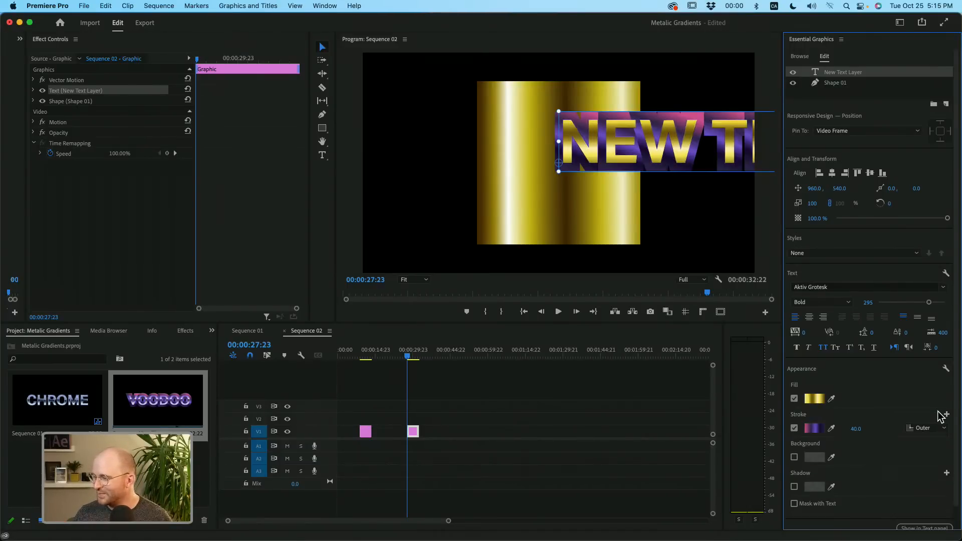
# - Change the new text's outer stroke from a linear gradient to solid white and set its width to 1
pyautogui.click(814, 429)
pyautogui.click(158, 107)
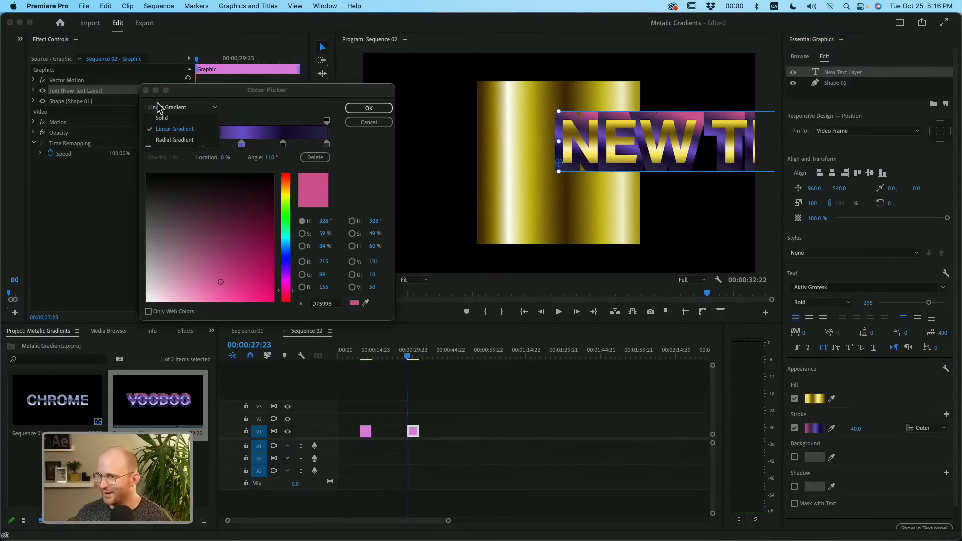
pyautogui.click(162, 117)
pyautogui.click(384, 109)
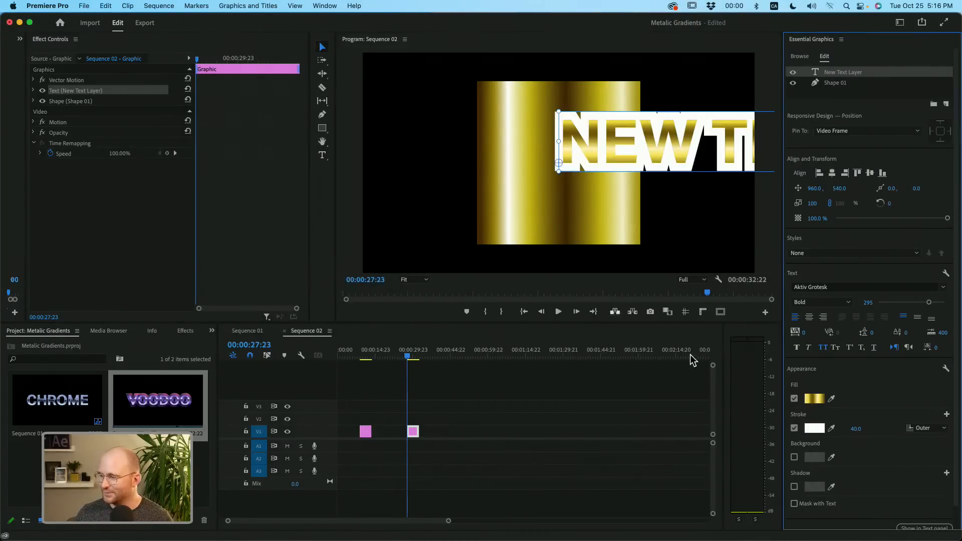
pyautogui.click(852, 429)
pyautogui.write('1')
pyautogui.press('Return')
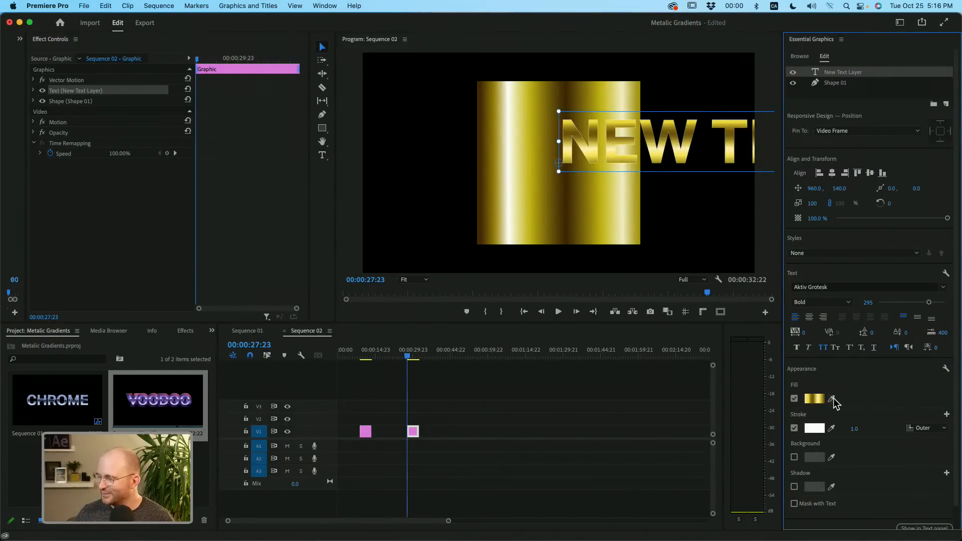
# - Change the new text layer's fill from a linear gradient to solid white (FFFFFF)
pyautogui.click(813, 399)
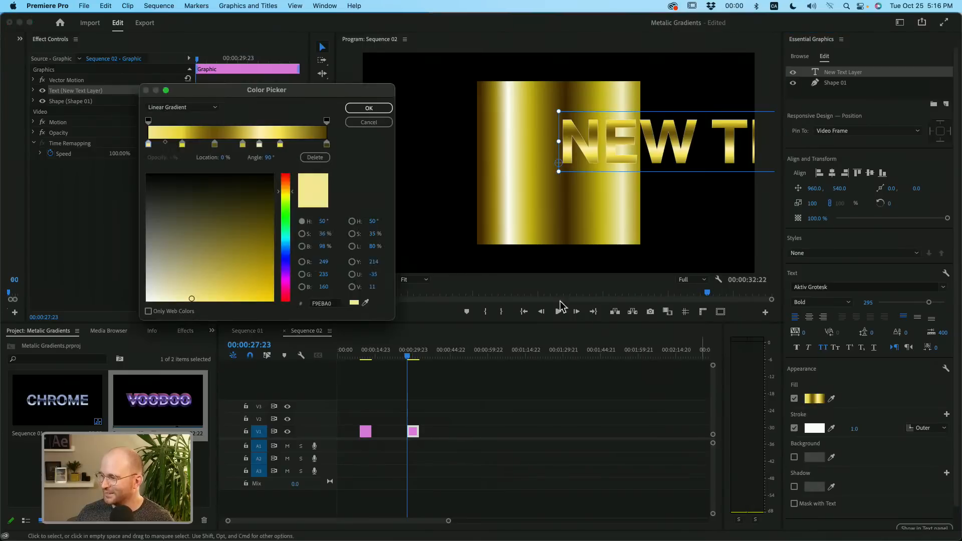
pyautogui.click(171, 108)
pyautogui.click(162, 117)
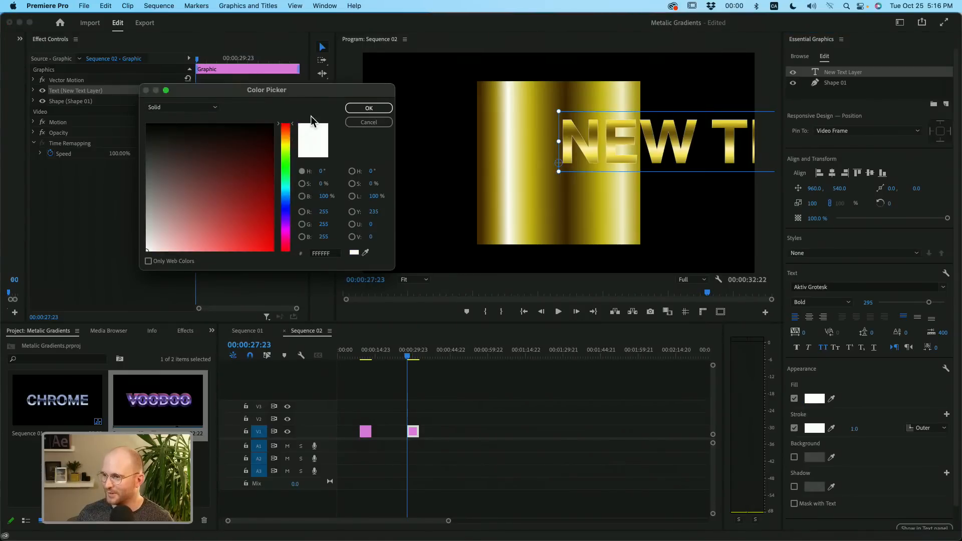
pyautogui.click(368, 107)
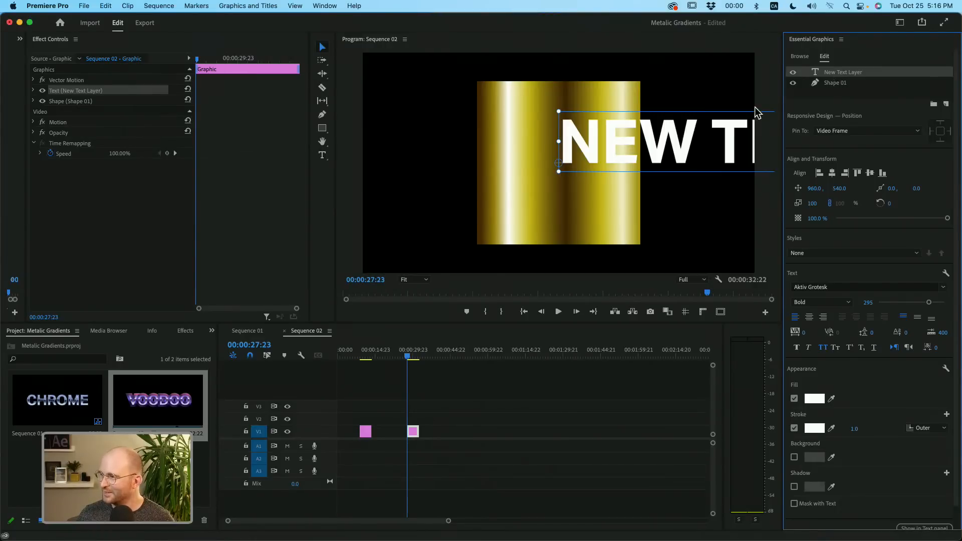
# - Replace the placeholder text with "Shine" and center it horizontally and vertically in the frame
pyautogui.doubleClick(669, 147)
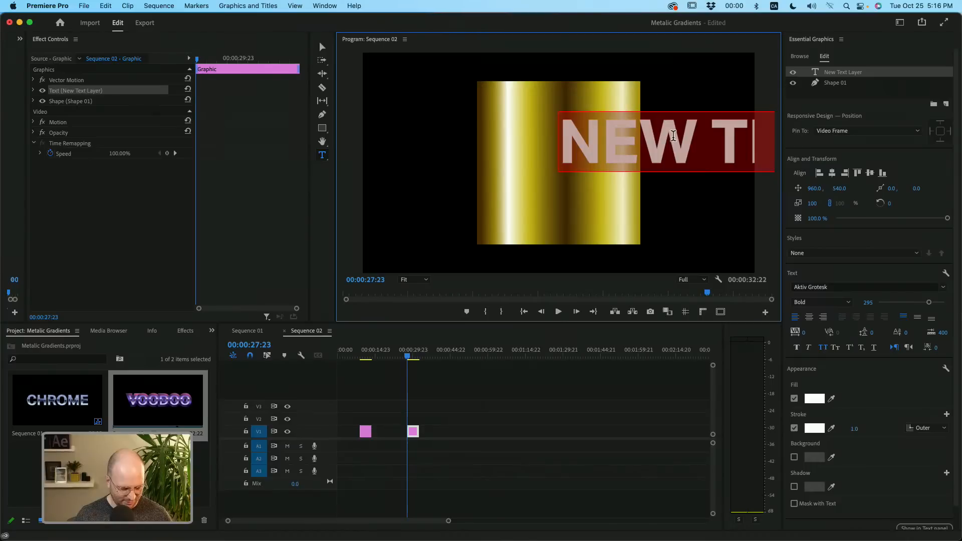
pyautogui.write('Shine')
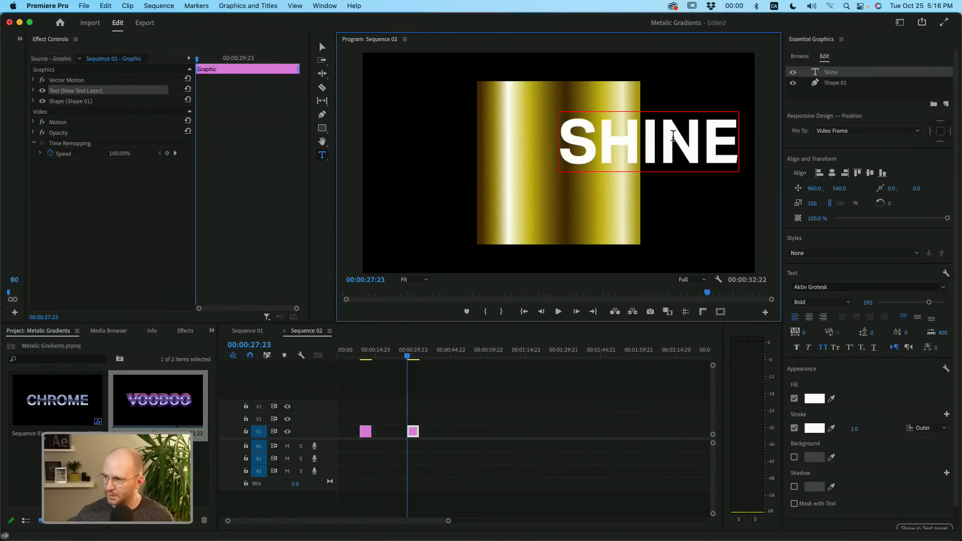
pyautogui.click(862, 98)
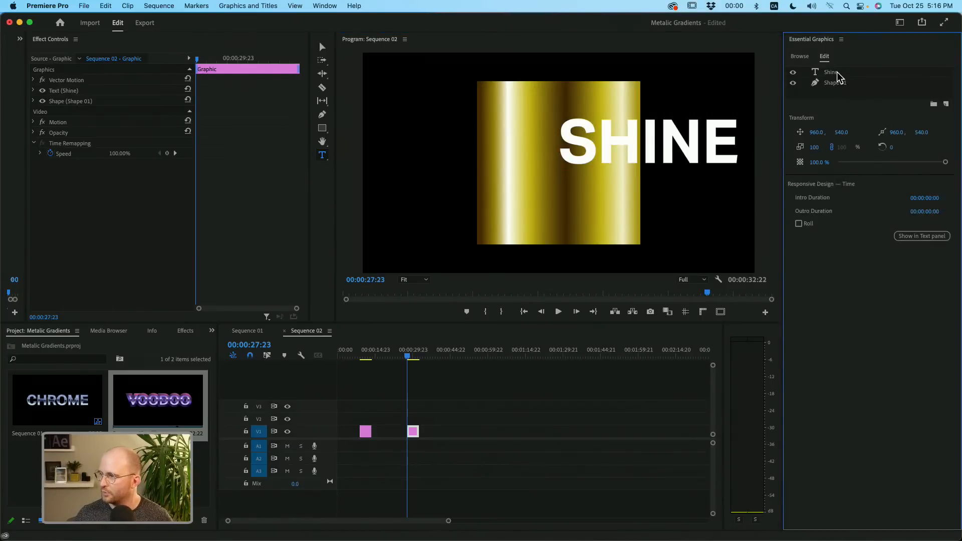
pyautogui.click(832, 173)
pyautogui.click(870, 173)
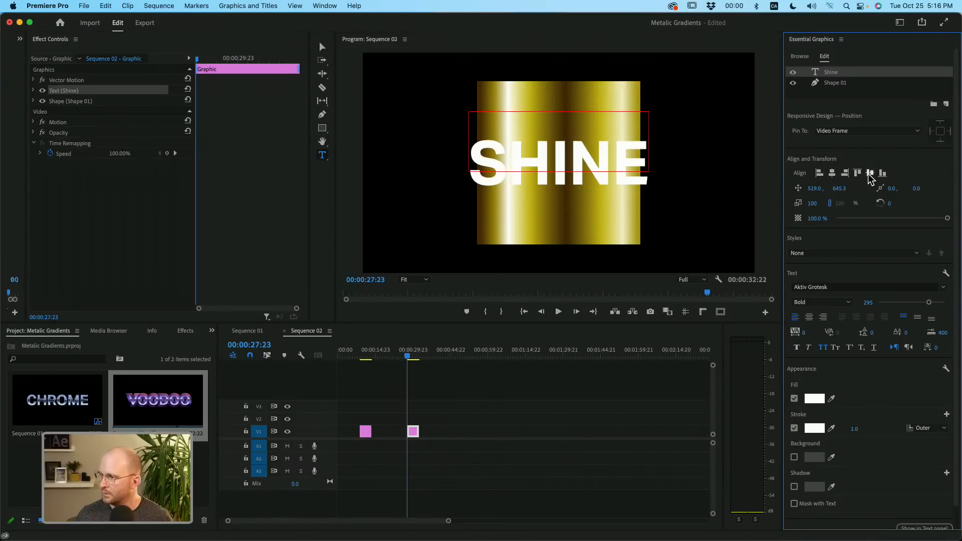
pyautogui.click(840, 92)
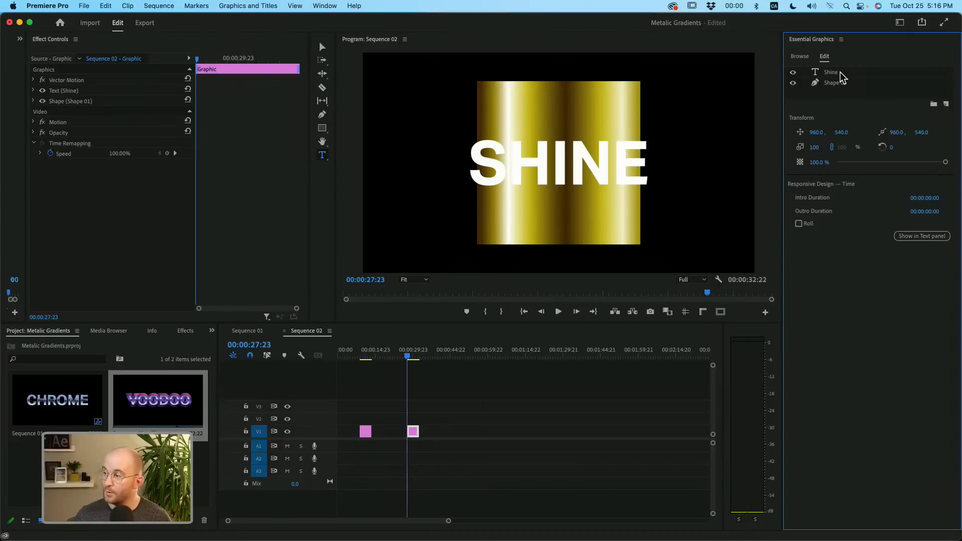
# - Turn off the Shine text's stroke and enable Mask with Text so it reveals the gold square
pyautogui.click(837, 73)
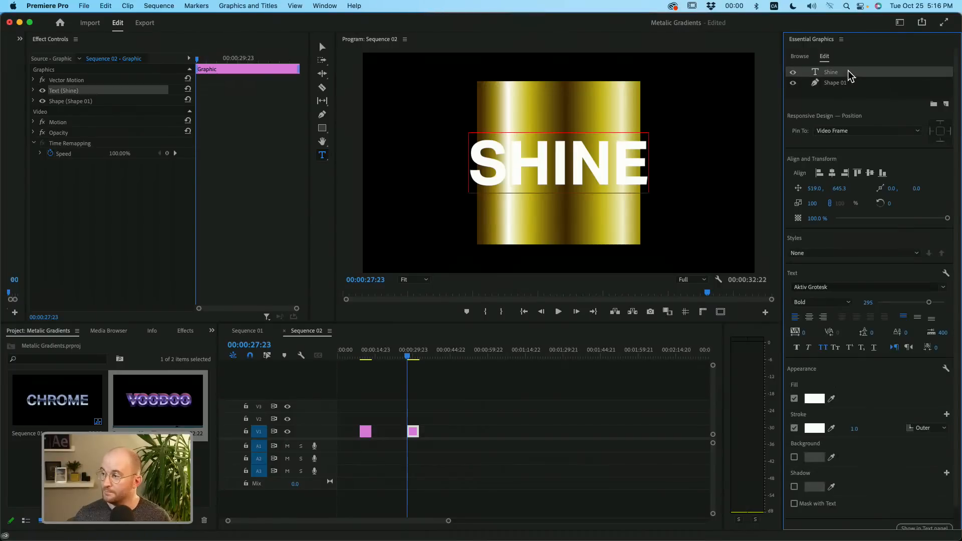
pyautogui.click(795, 428)
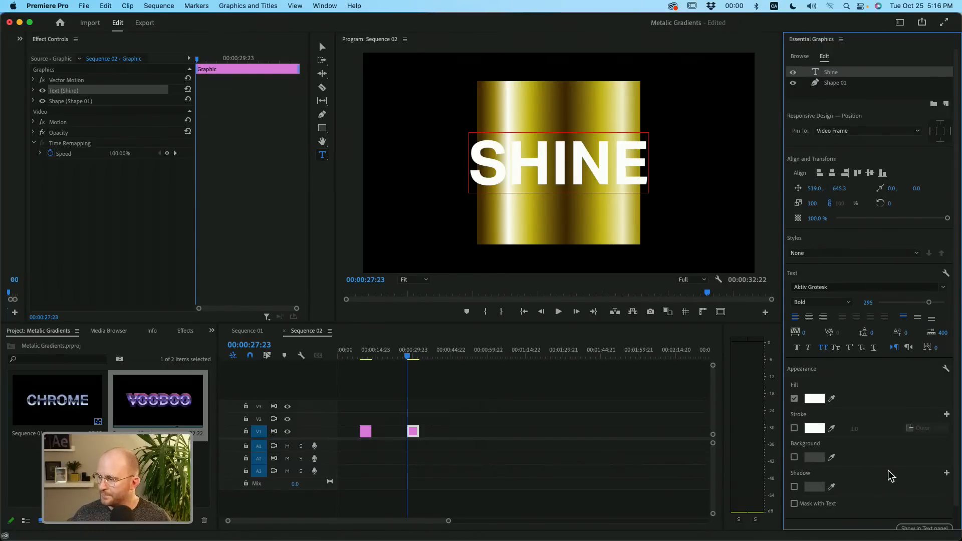
pyautogui.scroll(-2, 887, 474)
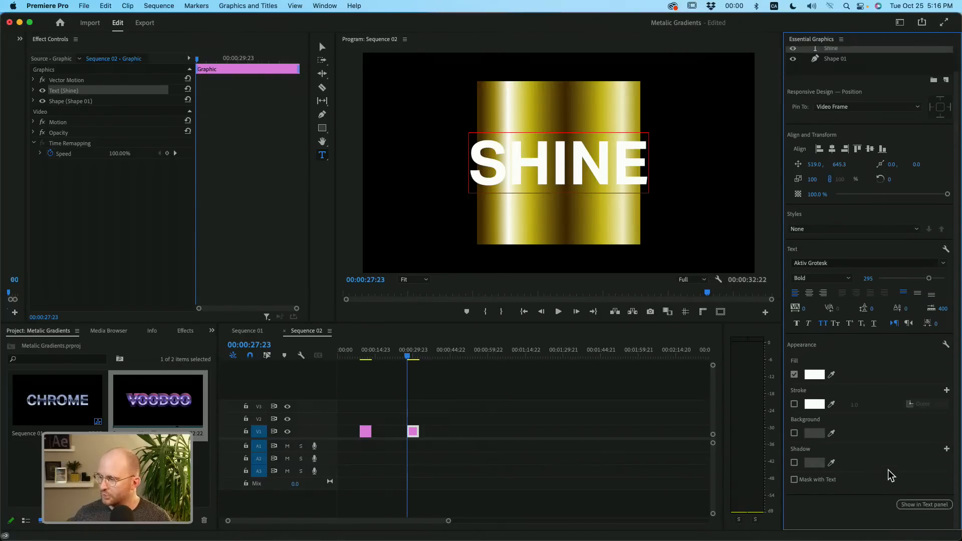
pyautogui.click(824, 483)
pyautogui.scroll(2, 915, 208)
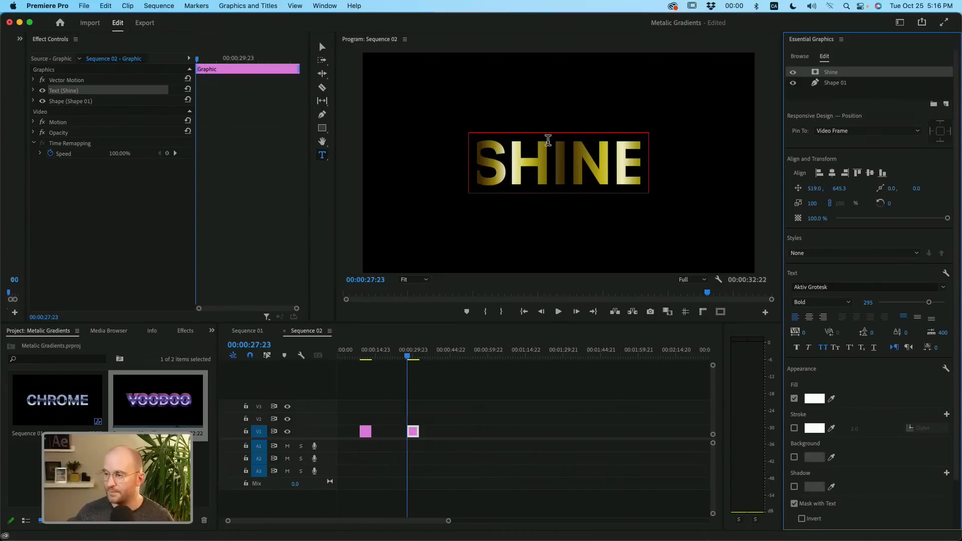
# - Scale Shape 01 to 118 and run its gradient diagonally from the square's upper-left corner to its lower-right corner
pyautogui.click(845, 84)
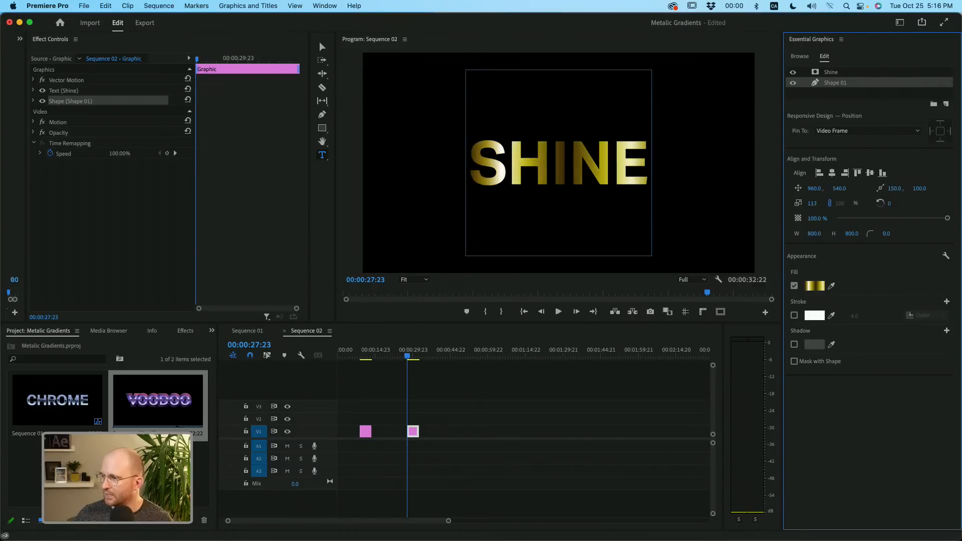
pyautogui.moveTo(812, 203); pyautogui.dragTo(815, 202)
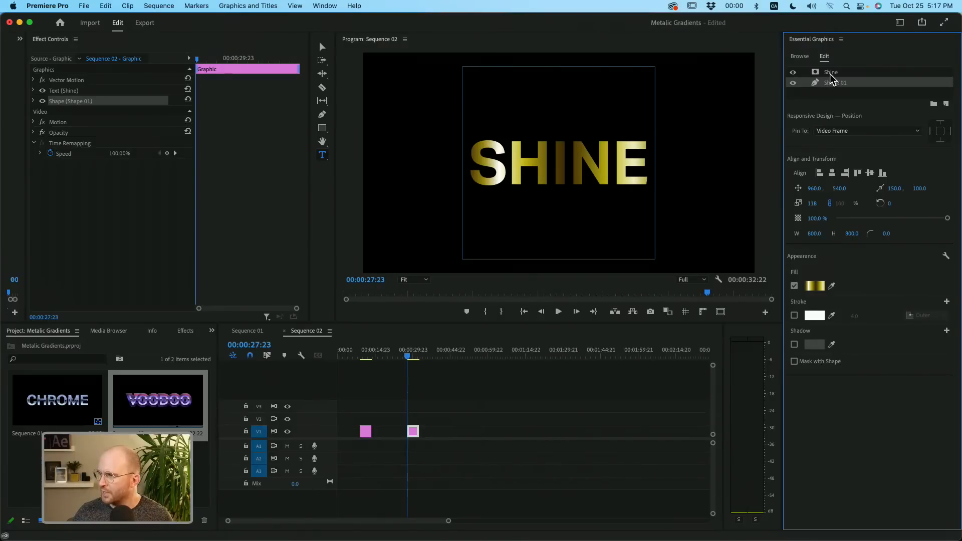
pyautogui.click(824, 84)
pyautogui.click(322, 47)
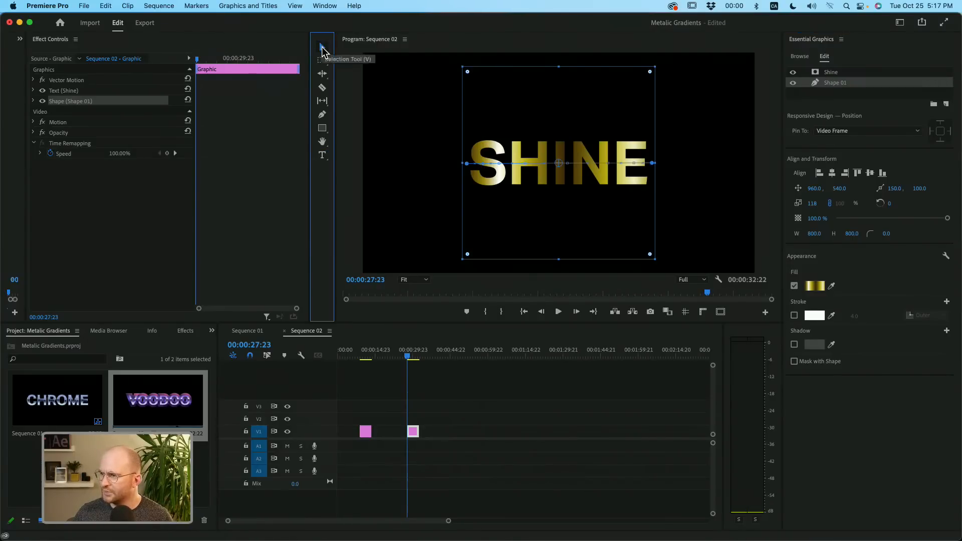
pyautogui.moveTo(467, 162); pyautogui.dragTo(467, 72)
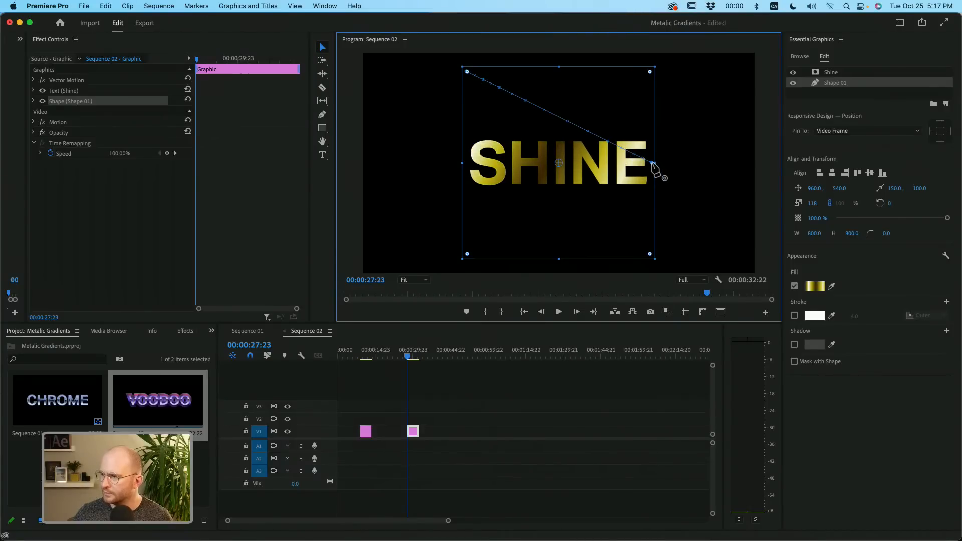
pyautogui.moveTo(652, 163); pyautogui.dragTo(650, 254)
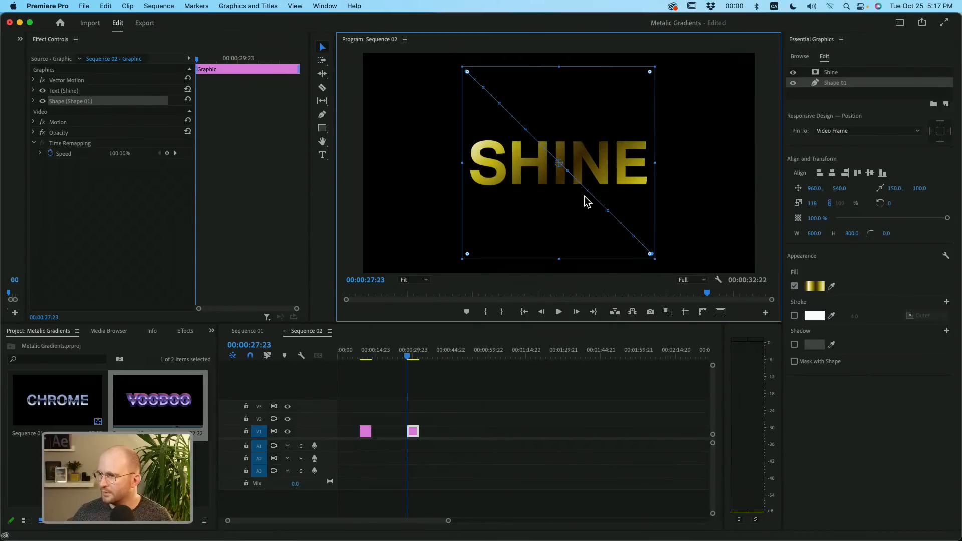
# - Expand Shape 01's transform properties in the effect controls and set its vertical position to 870
pyautogui.click(858, 100)
pyautogui.click(857, 92)
pyautogui.click(858, 84)
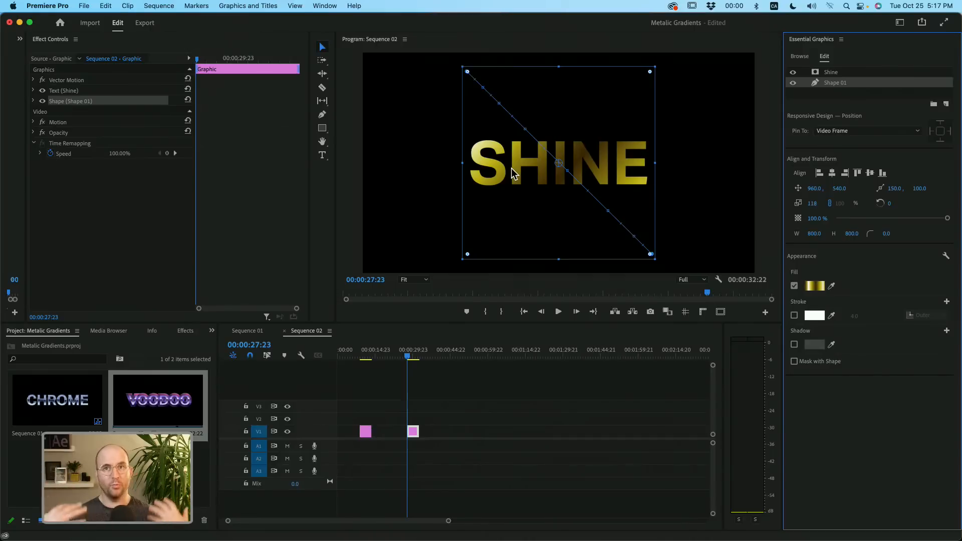
pyautogui.click(135, 102)
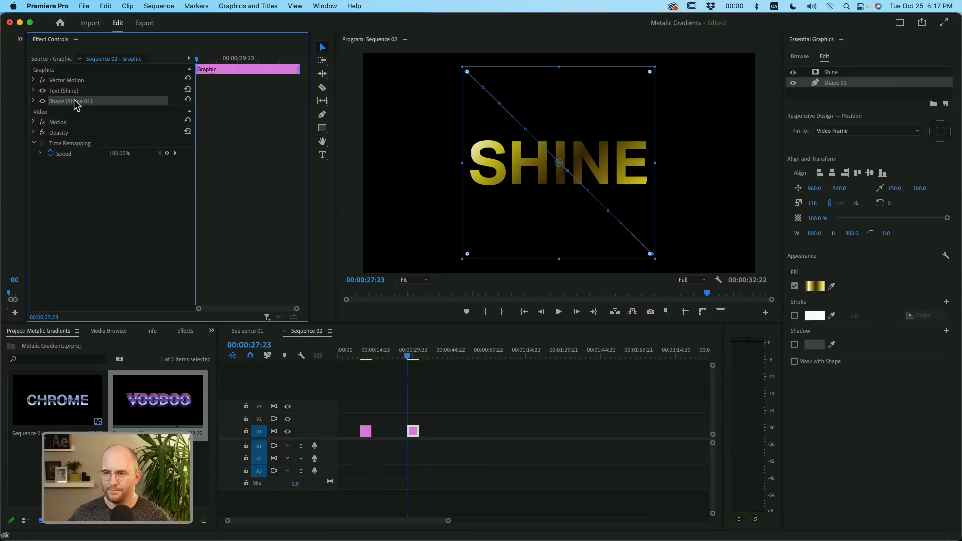
pyautogui.click(33, 102)
pyautogui.click(42, 132)
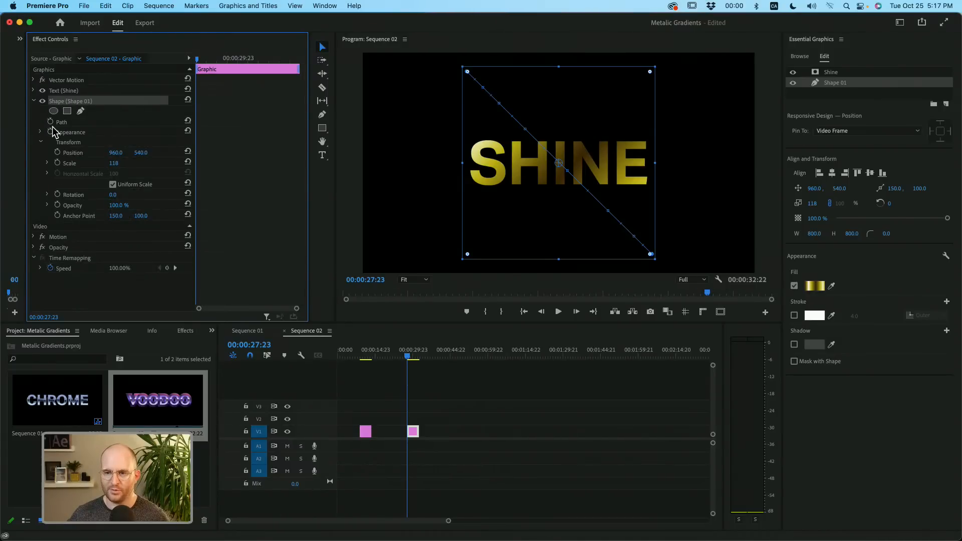
pyautogui.click(47, 138)
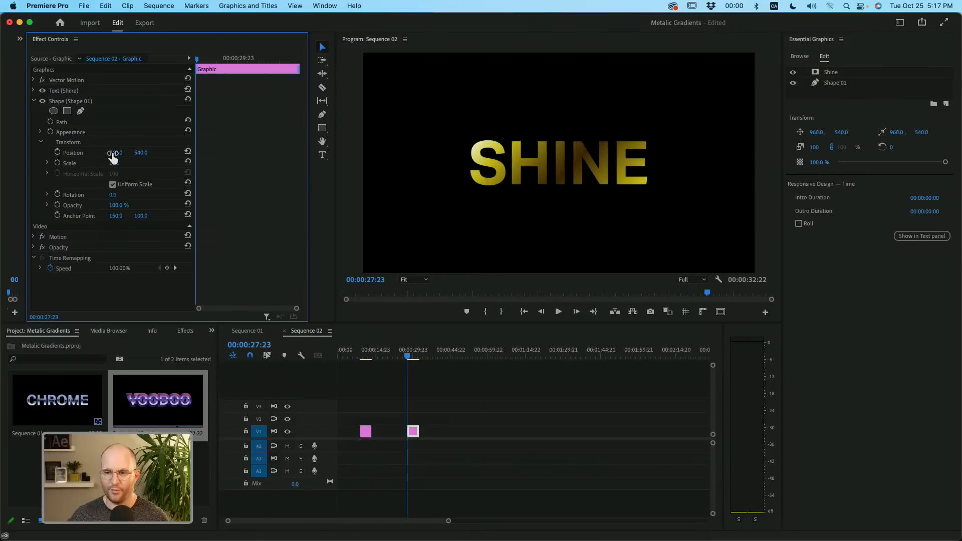
pyautogui.moveTo(141, 153); pyautogui.dragTo(299, 153)
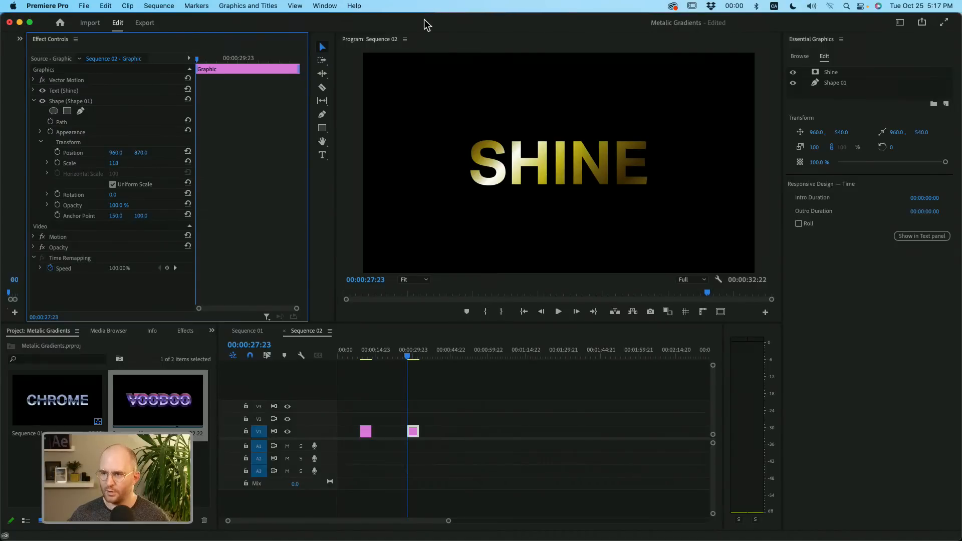
# - Keyframe Shape 01's position at the clip's start, and set its vertical position to 253 at 00:00:32:18
pyautogui.click(57, 153)
pyautogui.moveTo(228, 59); pyautogui.dragTo(296, 59)
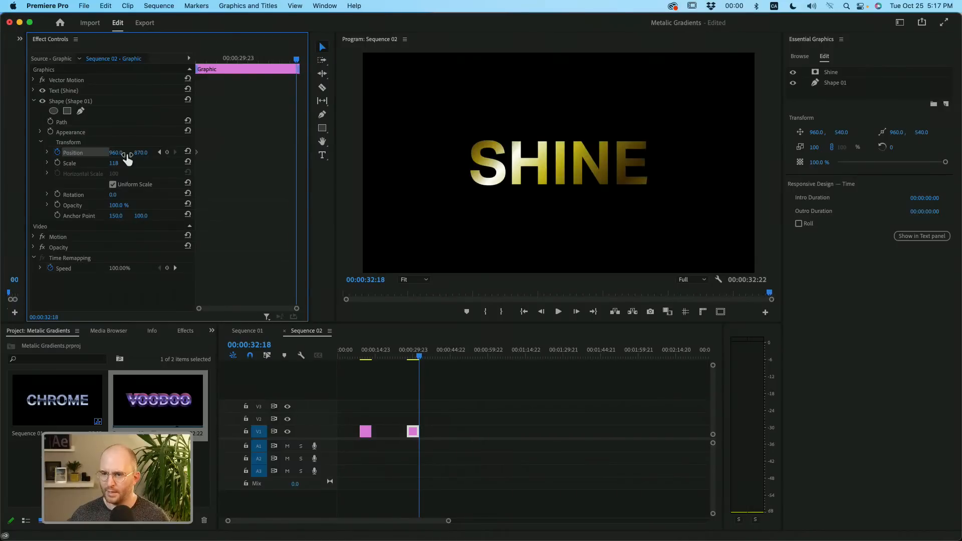
pyautogui.moveTo(134, 159); pyautogui.dragTo(84, 159)
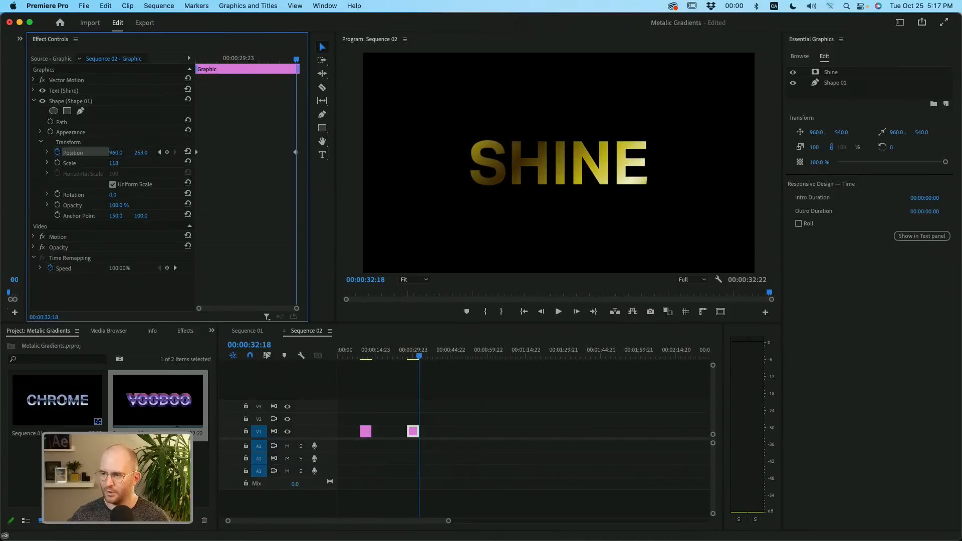
# - Move Shape 01's last position keyframe to the clip's end and play back the shine animation
pyautogui.click(417, 356)
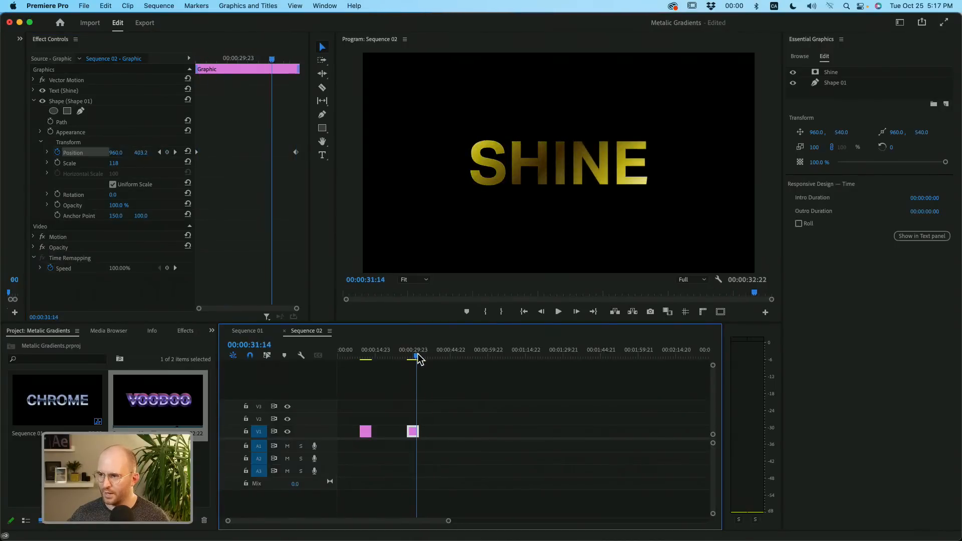
pyautogui.moveTo(419, 359); pyautogui.dragTo(407, 359)
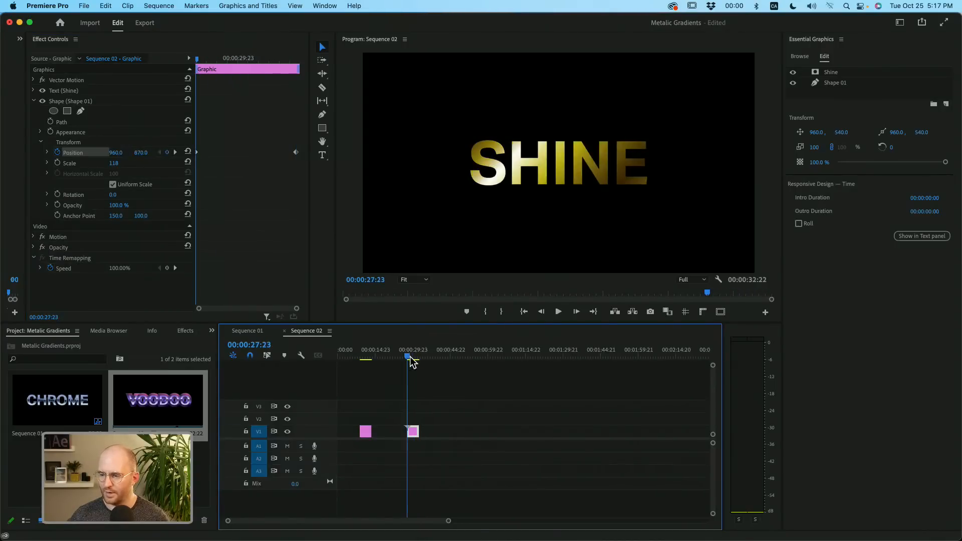
pyautogui.click(299, 159)
pyautogui.press('space')
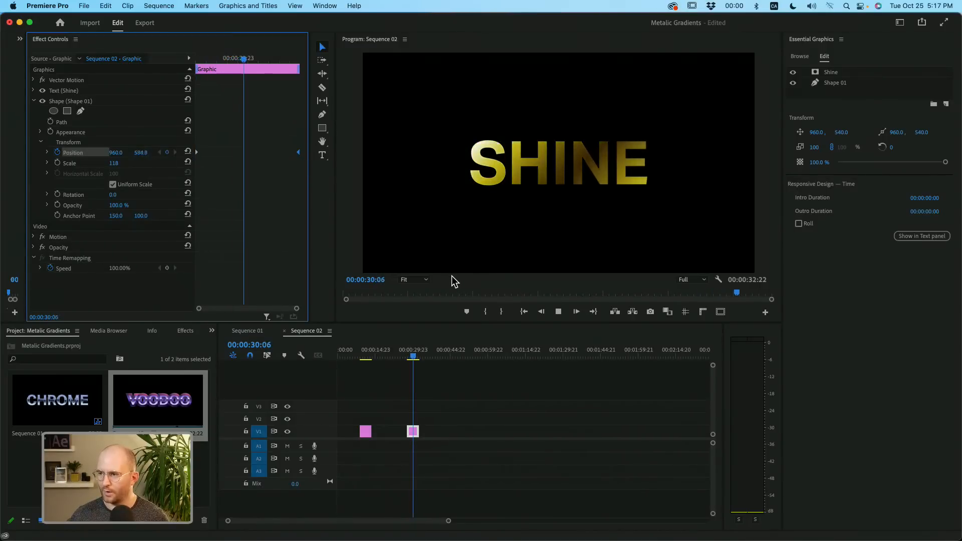
pyautogui.press('space')
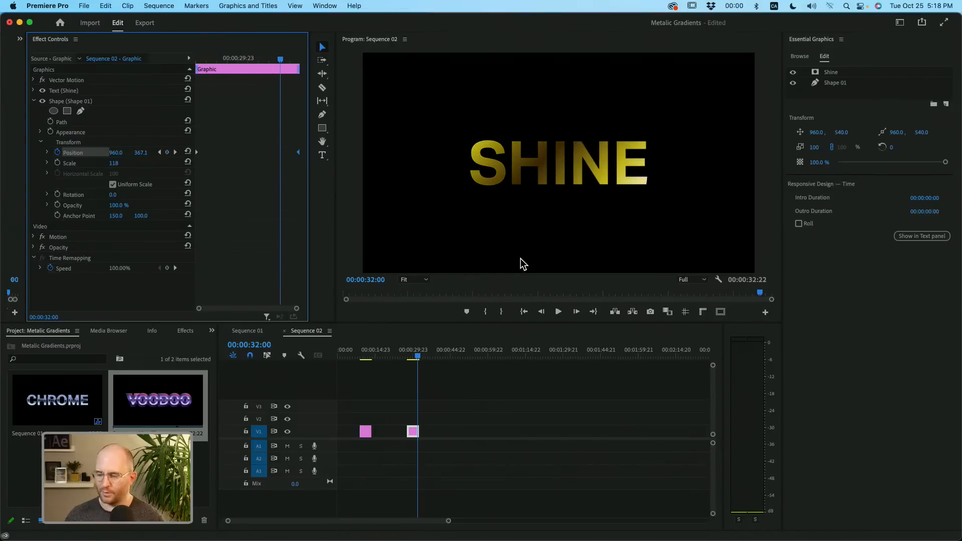
pyautogui.moveTo(416, 356); pyautogui.dragTo(412, 356)
pyautogui.click(857, 102)
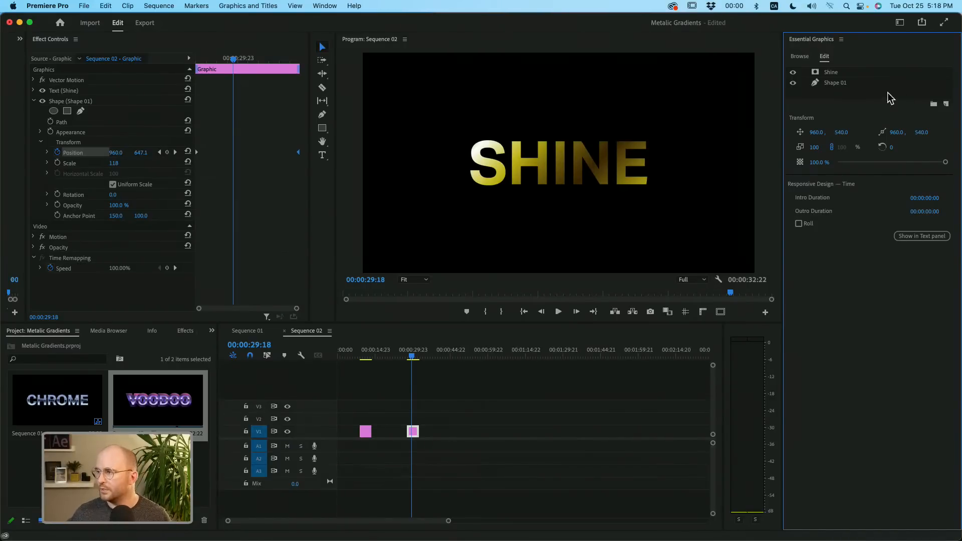
# - Create a layer group in the SHINE graphic and place the Shine text and Shape 01 inside it
pyautogui.click(932, 106)
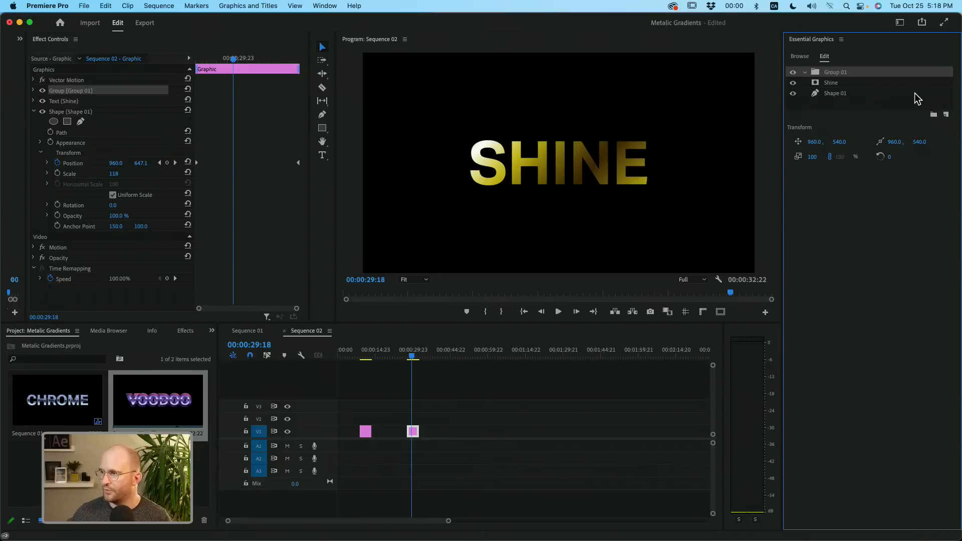
pyautogui.click(842, 85)
pyautogui.moveTo(840, 97)
pyautogui.mouseDown()
pyautogui.moveTo(837, 75)
pyautogui.moveTo(835, 96)
pyautogui.mouseUp()
pyautogui.keyDown('shift'); pyautogui.click(836, 85); pyautogui.keyUp('shift')
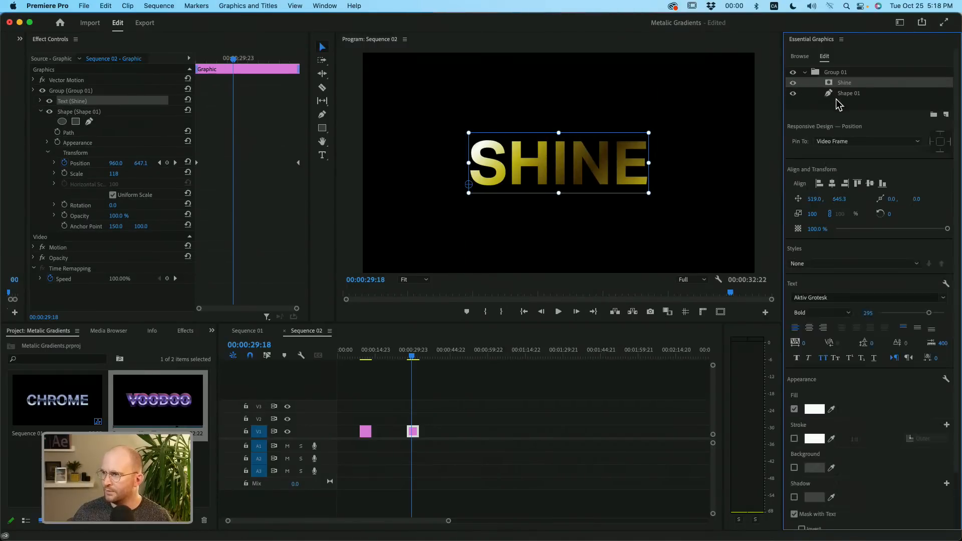
pyautogui.click(845, 83)
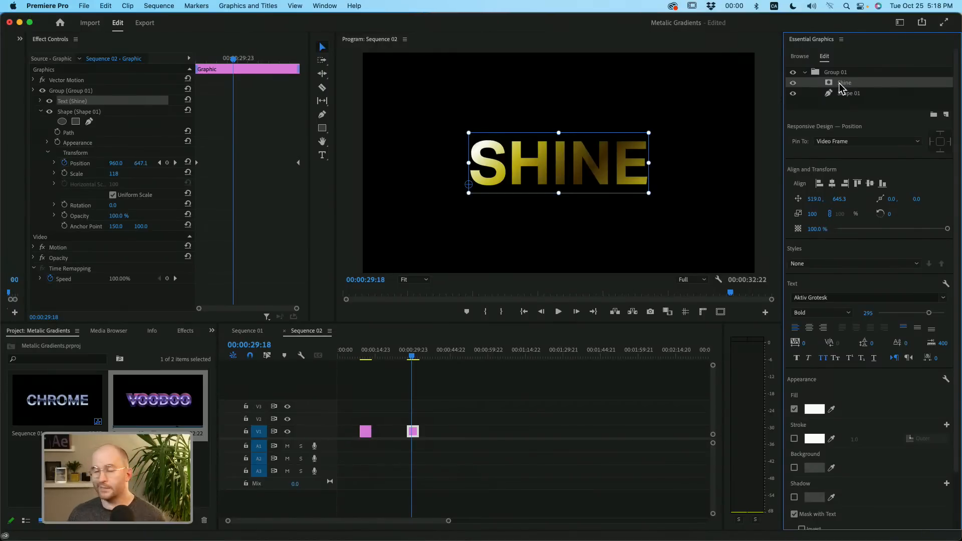
pyautogui.click(874, 111)
pyautogui.click(847, 95)
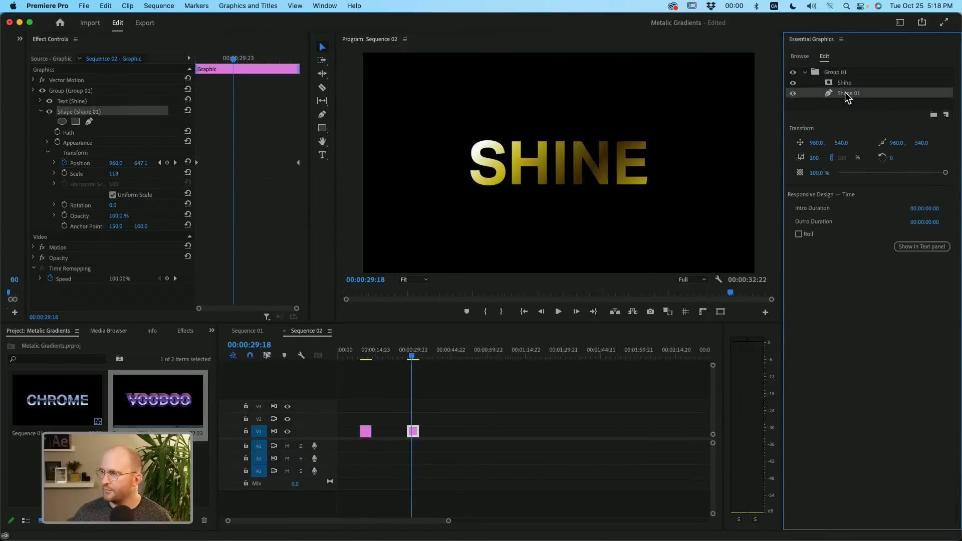
pyautogui.press('super+v')
pyautogui.moveTo(846, 74); pyautogui.dragTo(842, 118)
pyautogui.click(805, 73)
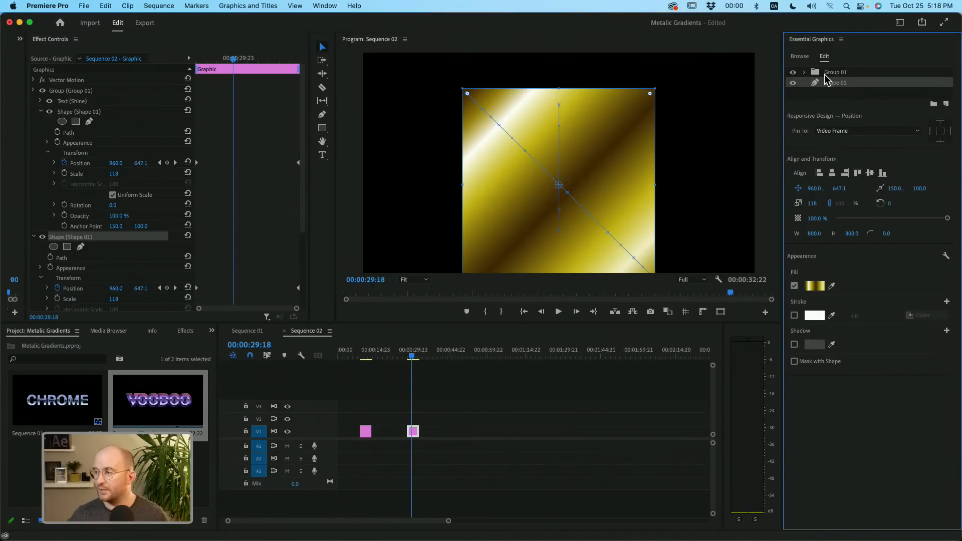
pyautogui.press('Delete')
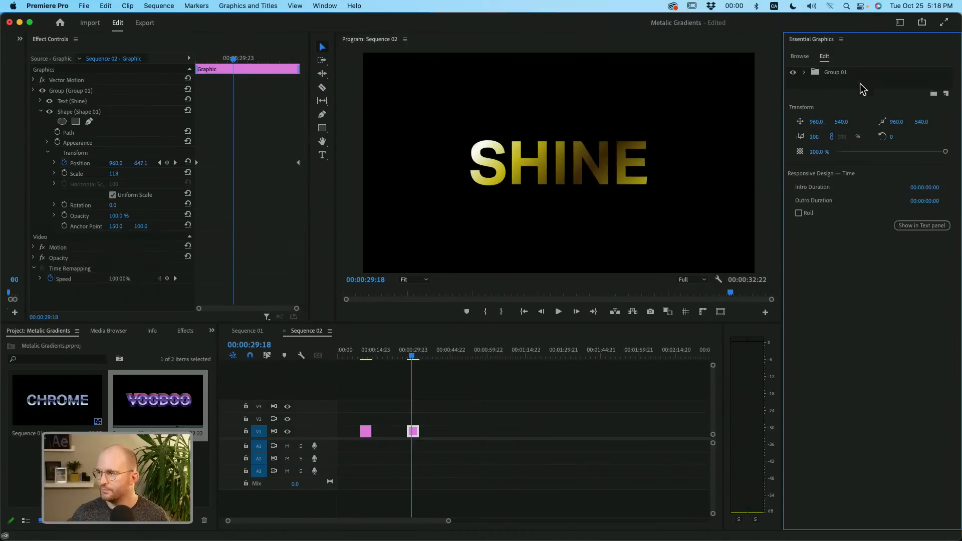
# - Duplicate Group 01 with its contents, expand the upper copy and hide the lower one
pyautogui.click(851, 75)
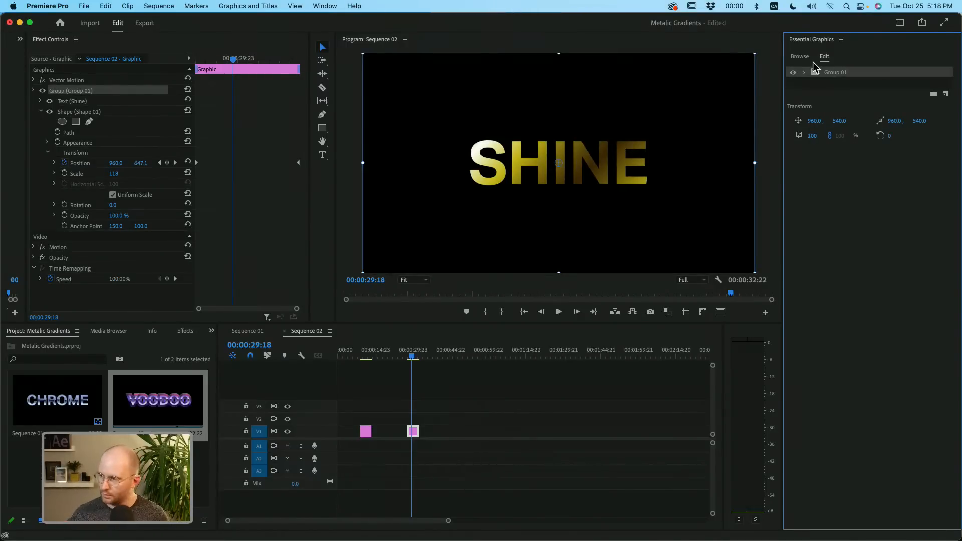
pyautogui.press('super+v')
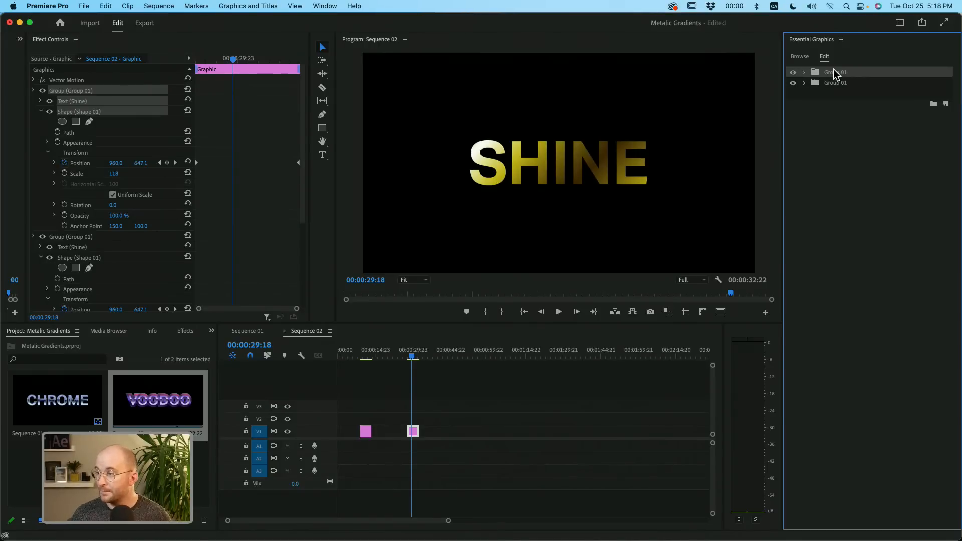
pyautogui.click(804, 72)
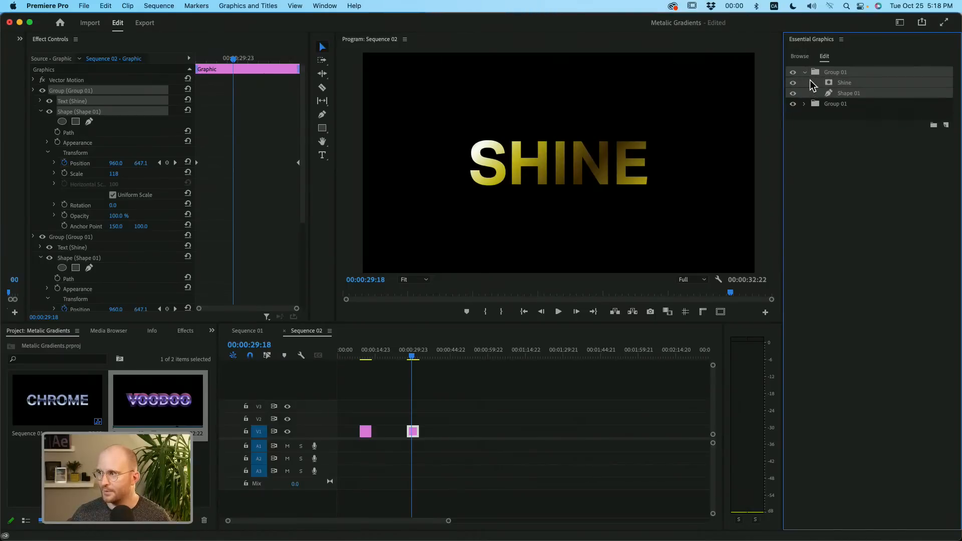
pyautogui.click(793, 104)
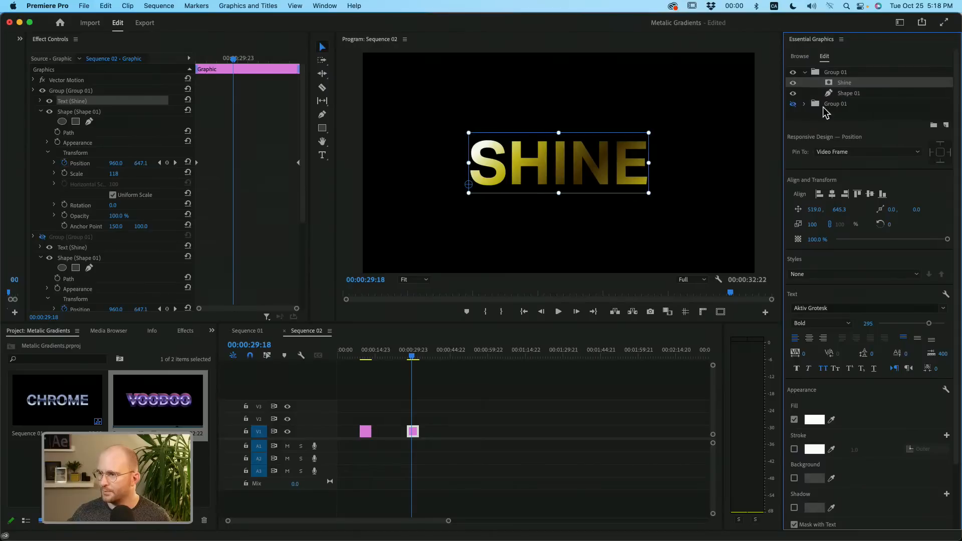
# - Turn off the fill of the upper group's Shine text and give it a stroke with a width of 5
pyautogui.click(796, 421)
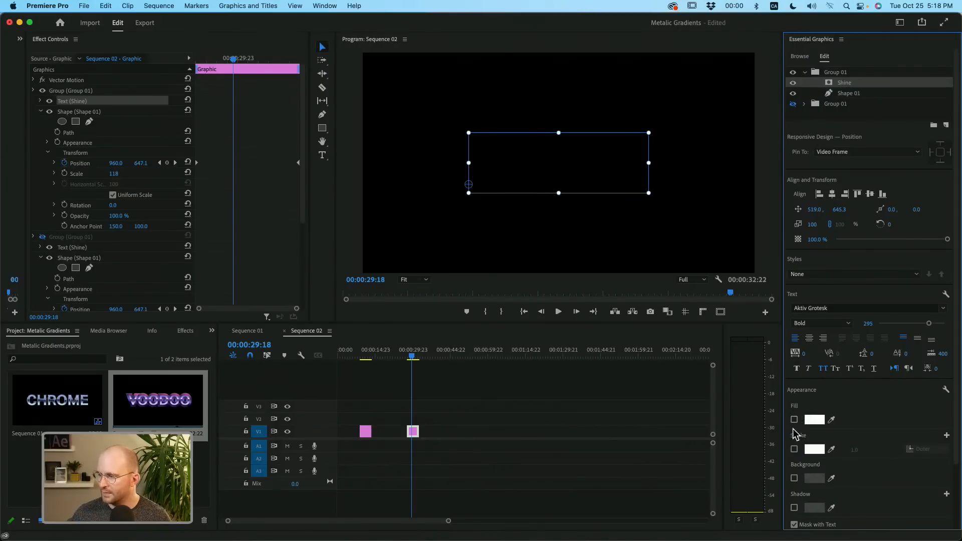
pyautogui.click(795, 449)
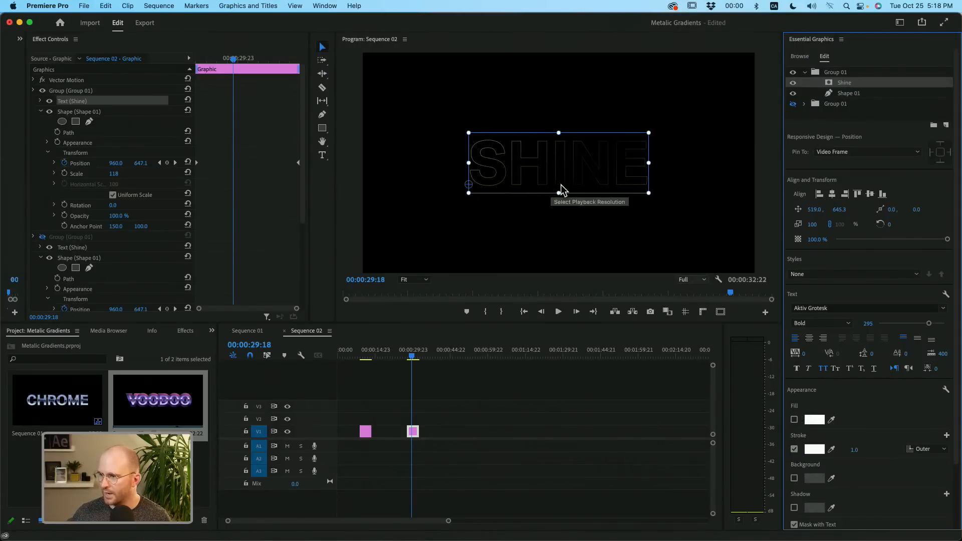
pyautogui.click(854, 450)
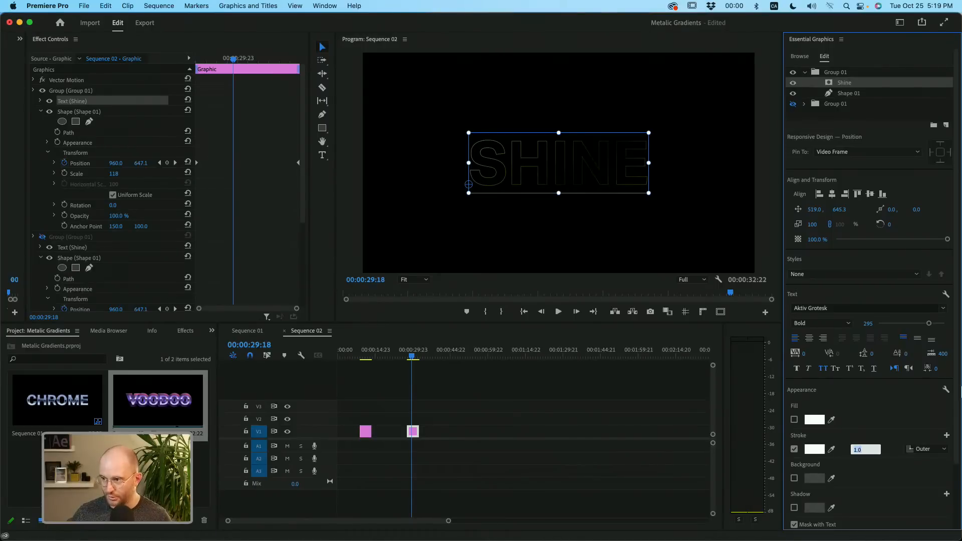
pyautogui.write('5')
pyautogui.press('Return')
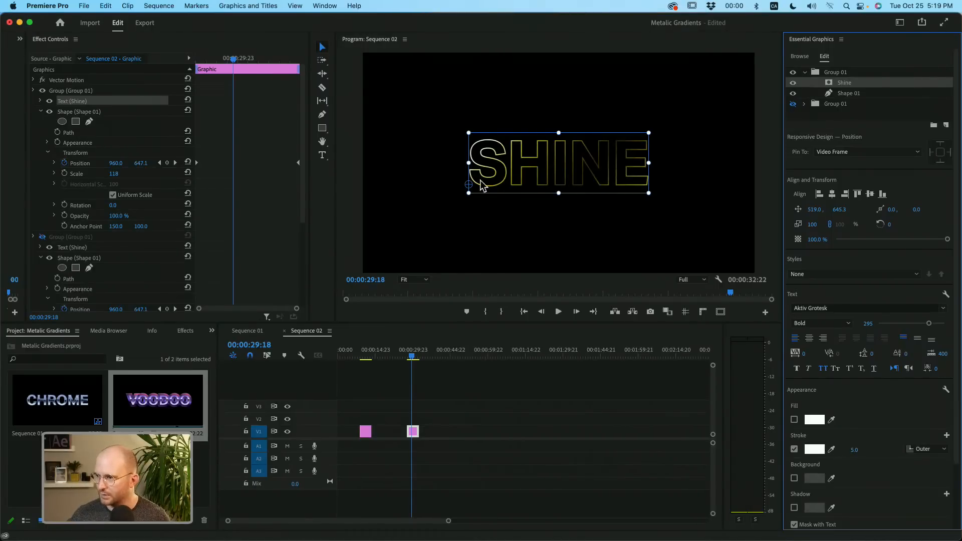
# - Preview the outlined title up to 00:00:30:14 and make the lower Group 01 visible again
pyautogui.click(835, 122)
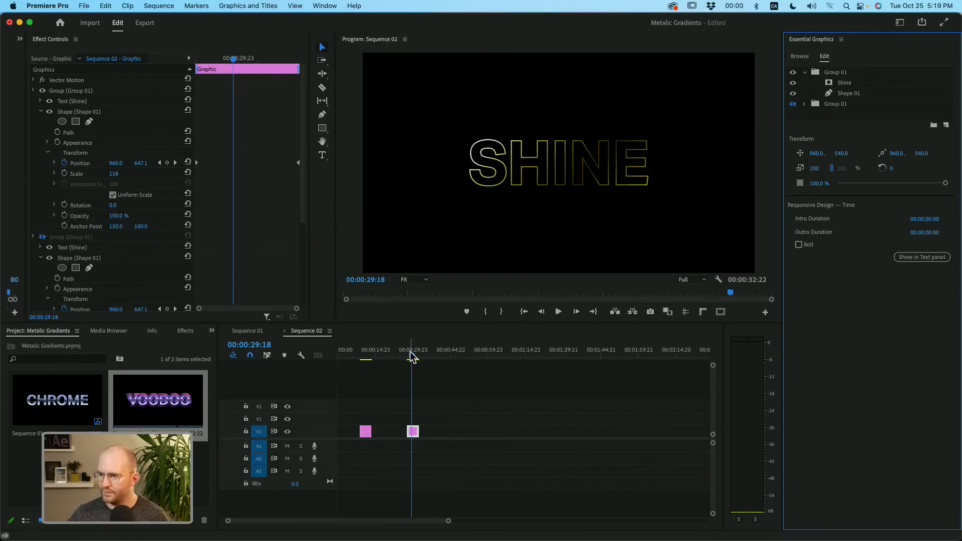
pyautogui.moveTo(412, 357); pyautogui.dragTo(416, 357)
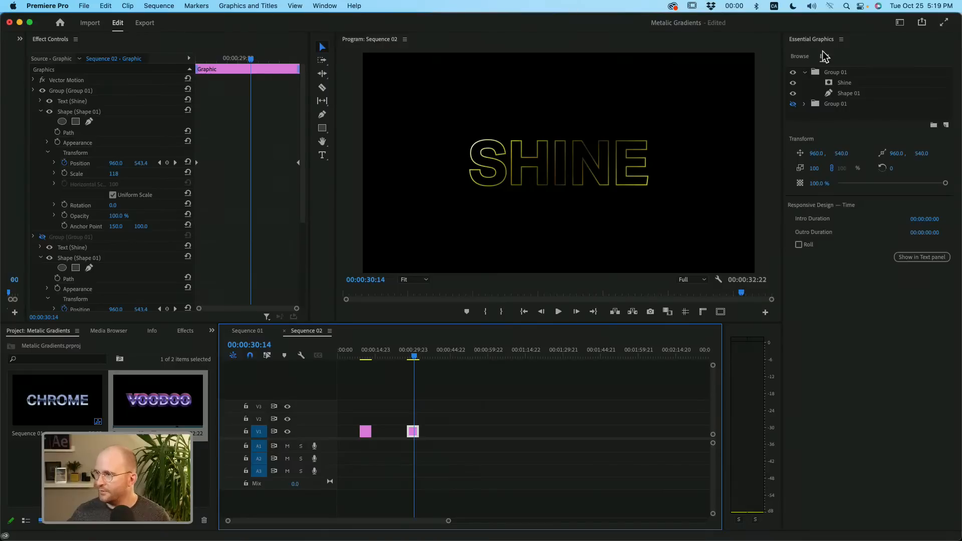
pyautogui.click(794, 105)
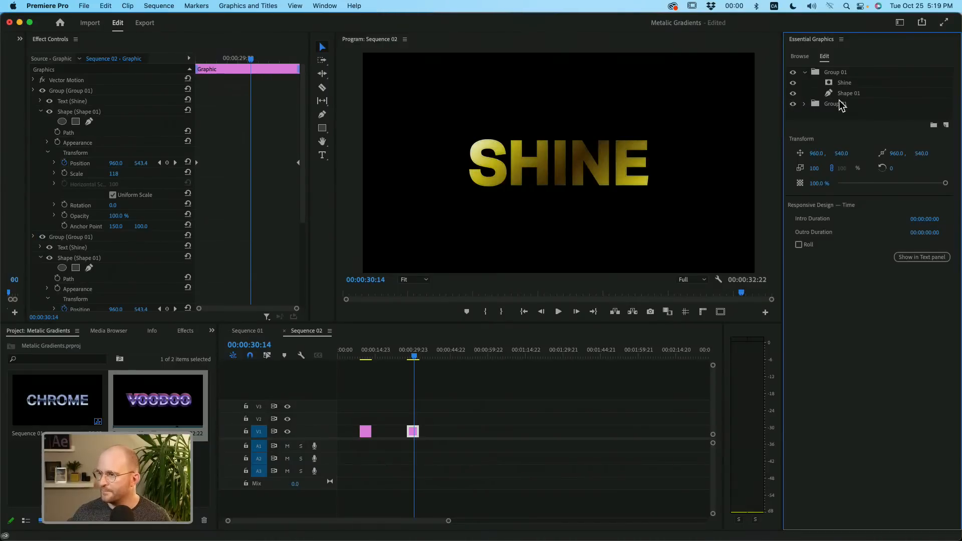
# - Set the stroke of the upper group's Shine text to Center alignment with a width of 8
pyautogui.click(844, 84)
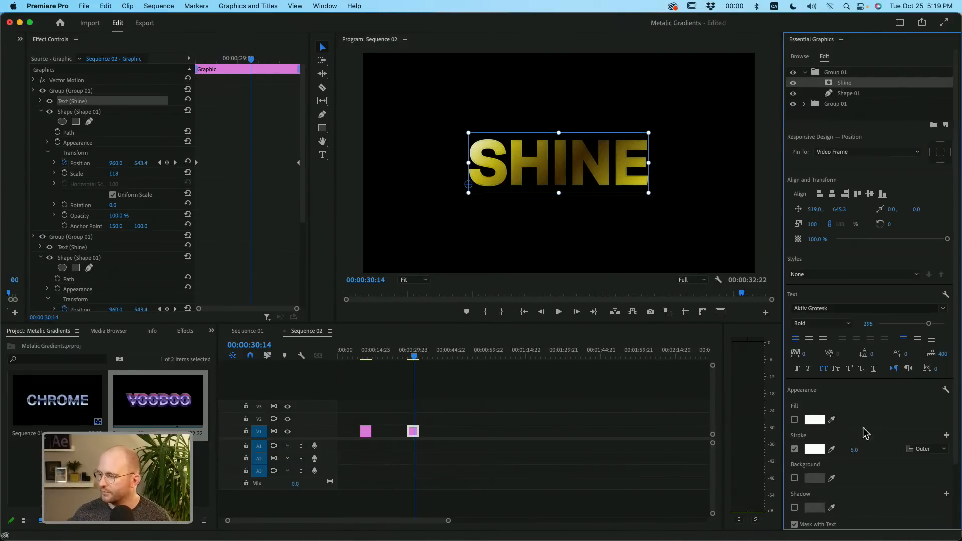
pyautogui.click(923, 449)
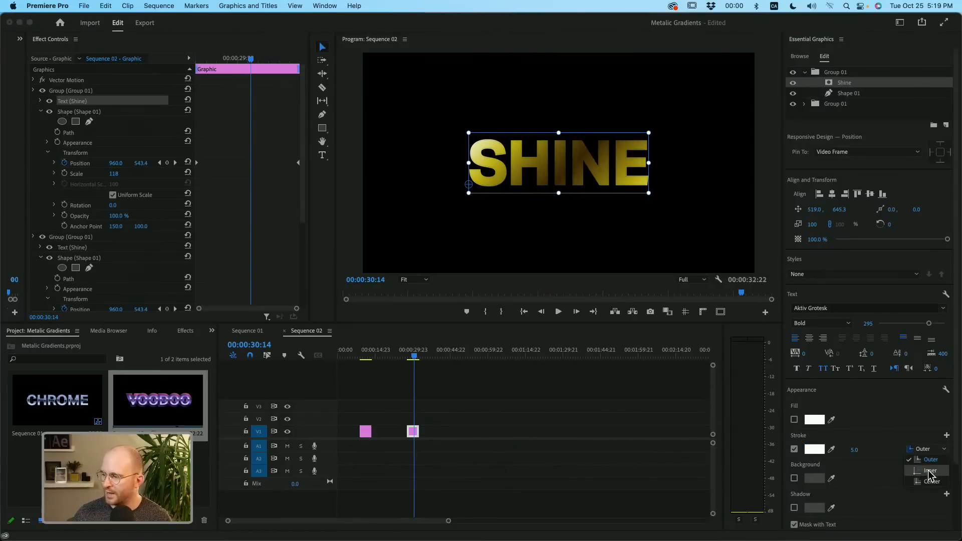
pyautogui.click(933, 489)
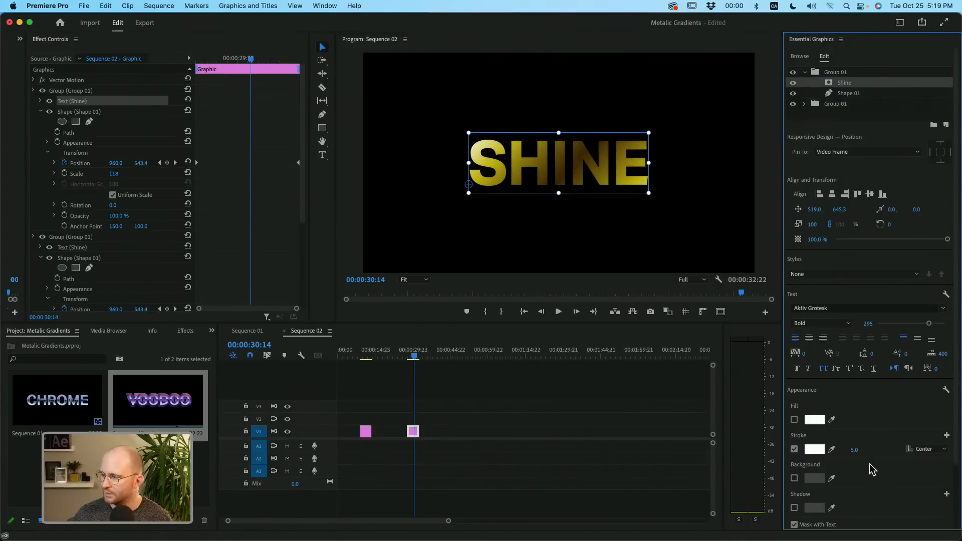
pyautogui.click(866, 447)
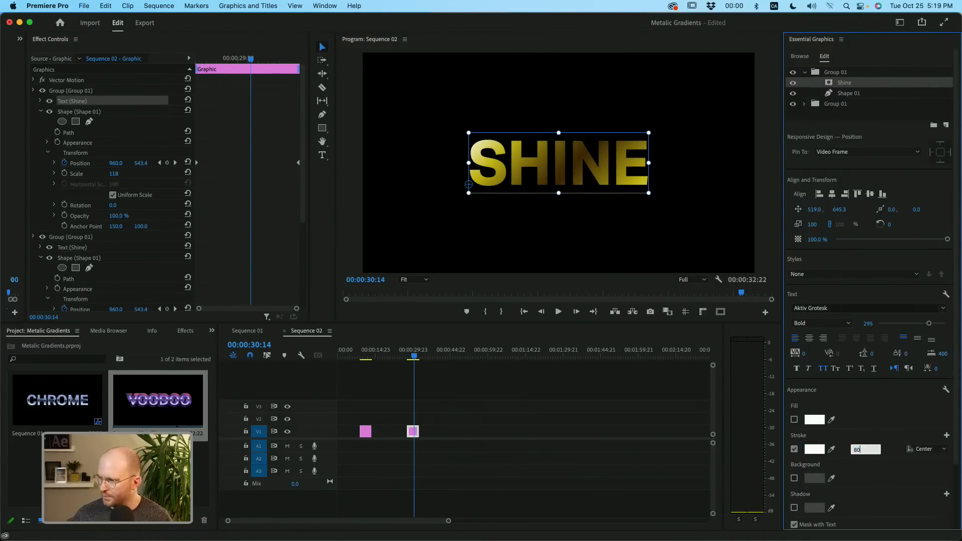
pyautogui.write('8')
pyautogui.press('Return')
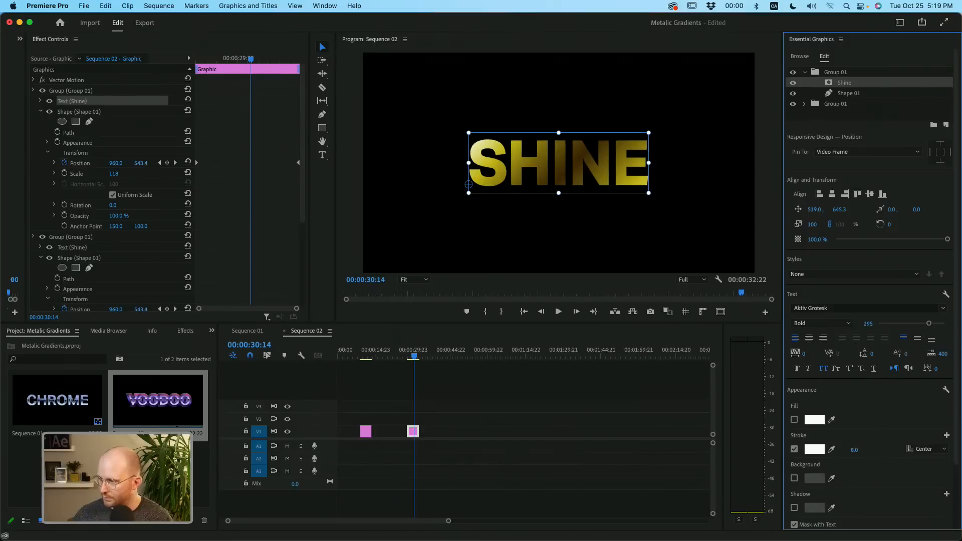
# - Set the rotation of the upper group's Shape 01 to 90°
pyautogui.click(831, 95)
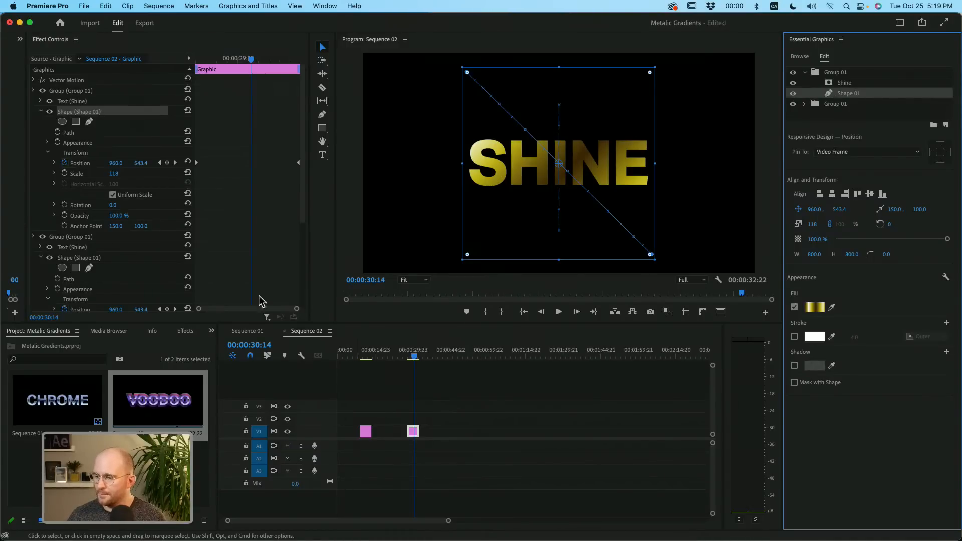
pyautogui.click(113, 205)
pyautogui.write('40')
pyautogui.press('Return')
pyautogui.moveTo(114, 205); pyautogui.dragTo(138, 205)
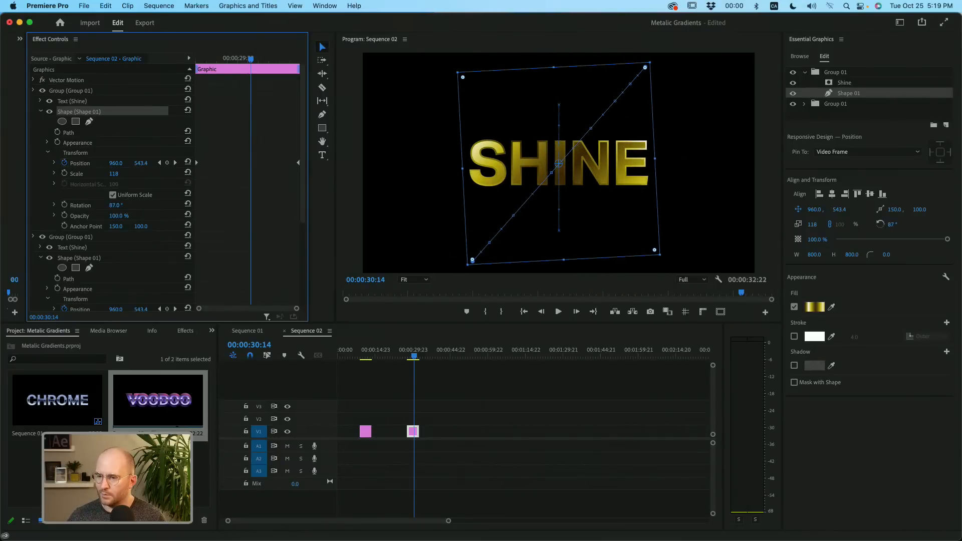
pyautogui.click(116, 205)
pyautogui.write('90')
pyautogui.press('Return')
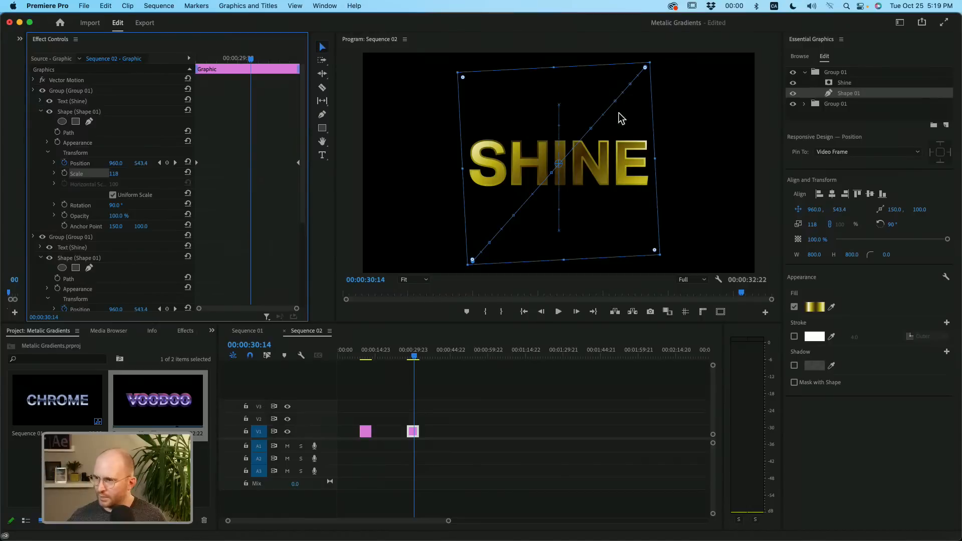
# - Deselect the graphic and preview the stroke and fill shine animation from 00:00:27:09 to 00:00:30:18
pyautogui.click(488, 390)
pyautogui.click(407, 353)
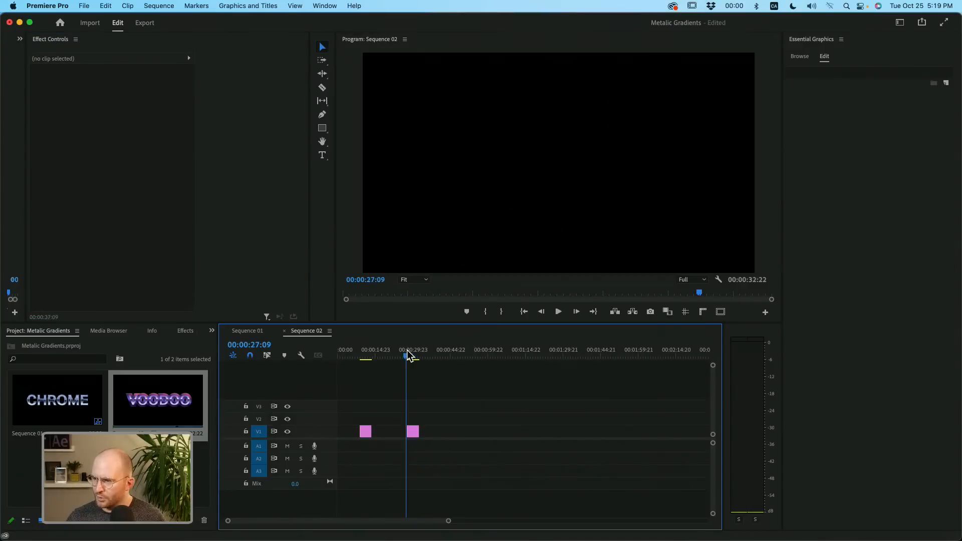
pyautogui.moveTo(407, 353); pyautogui.dragTo(414, 356)
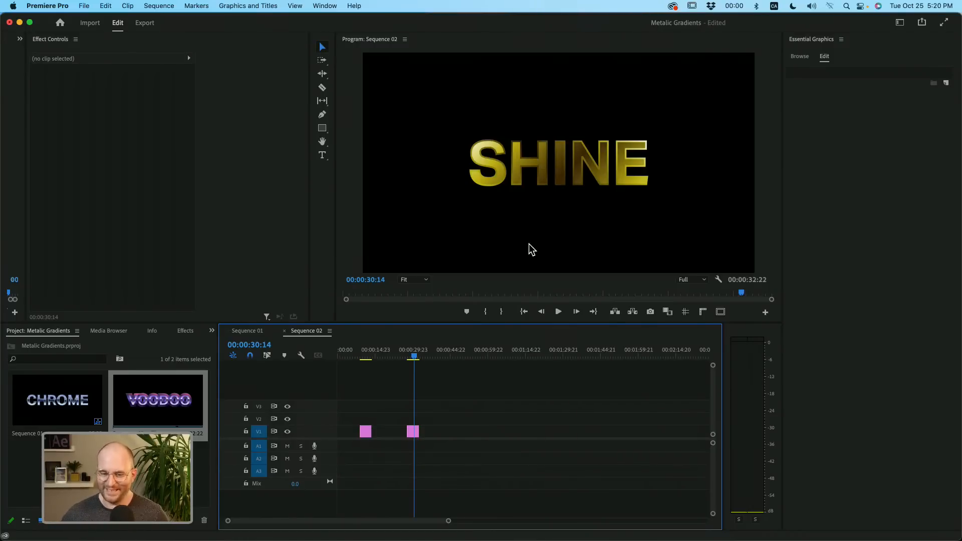
pyautogui.press('Right')
pyautogui.press('Right')
pyautogui.press('Right')
pyautogui.press('Right')
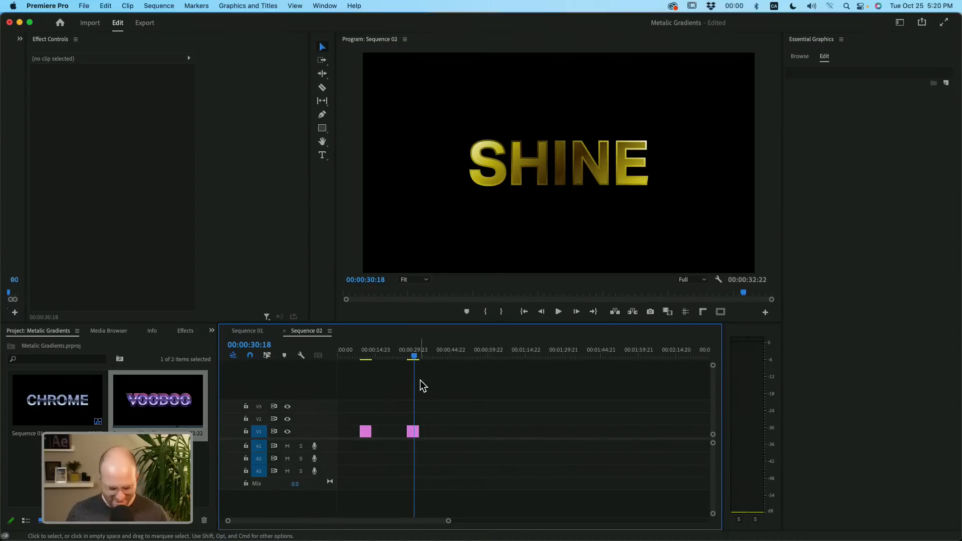
# - Rename the SHINE graphic's upper group as "stroke group" and its lower group as "fill group"
pyautogui.click(414, 431)
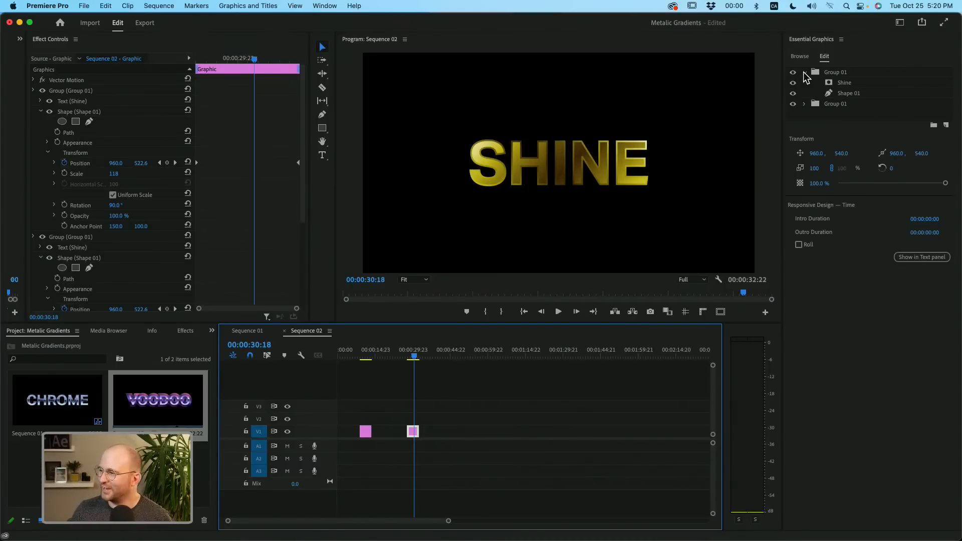
pyautogui.click(857, 75)
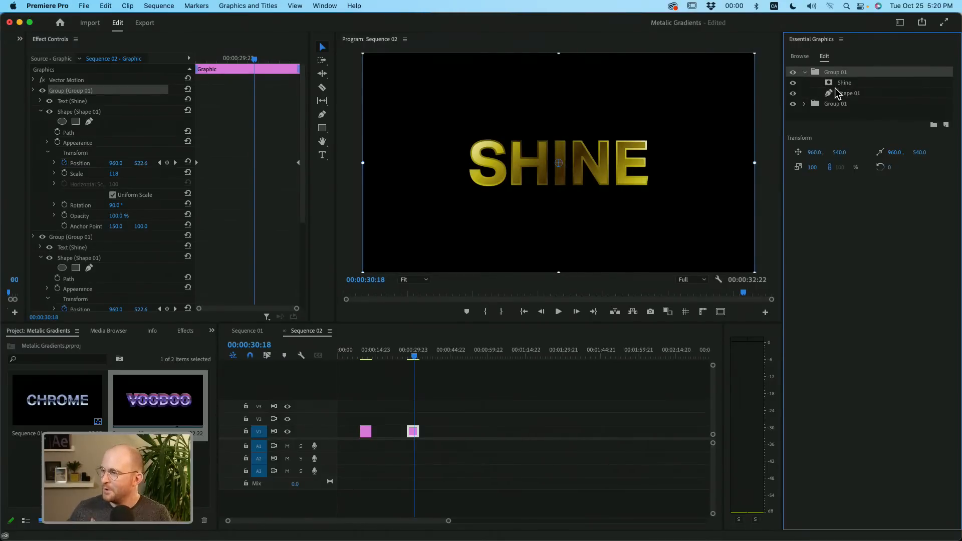
pyautogui.doubleClick(842, 72)
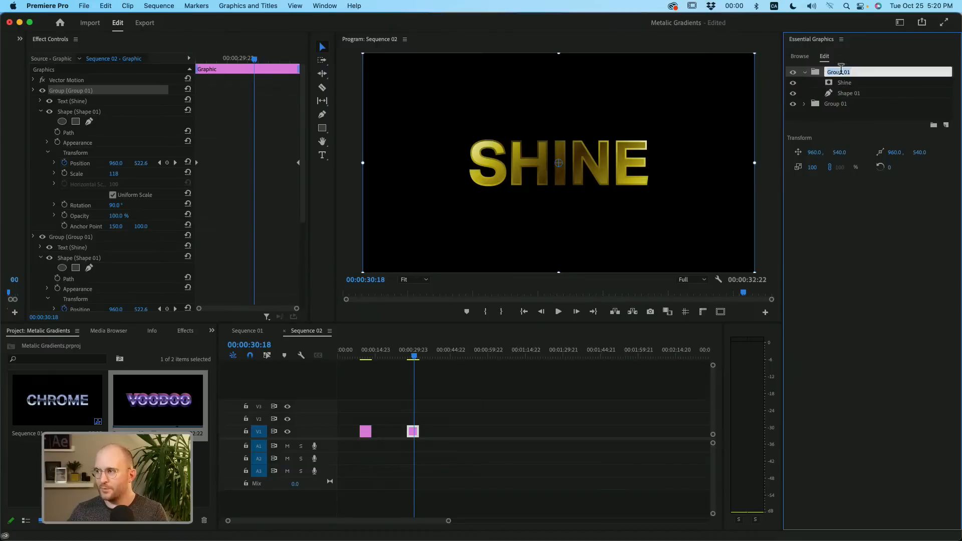
pyautogui.write('stroke g')
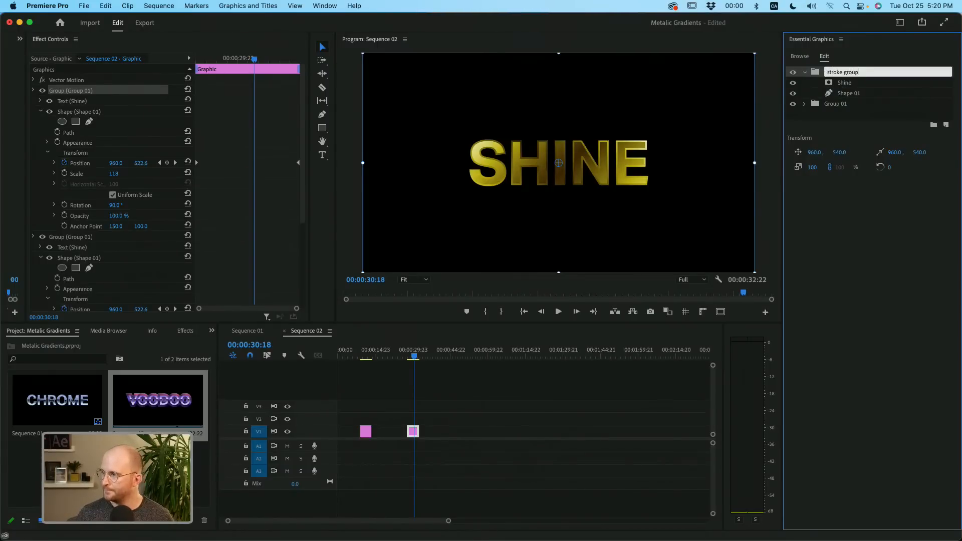
pyautogui.press('Return')
pyautogui.doubleClick(837, 103)
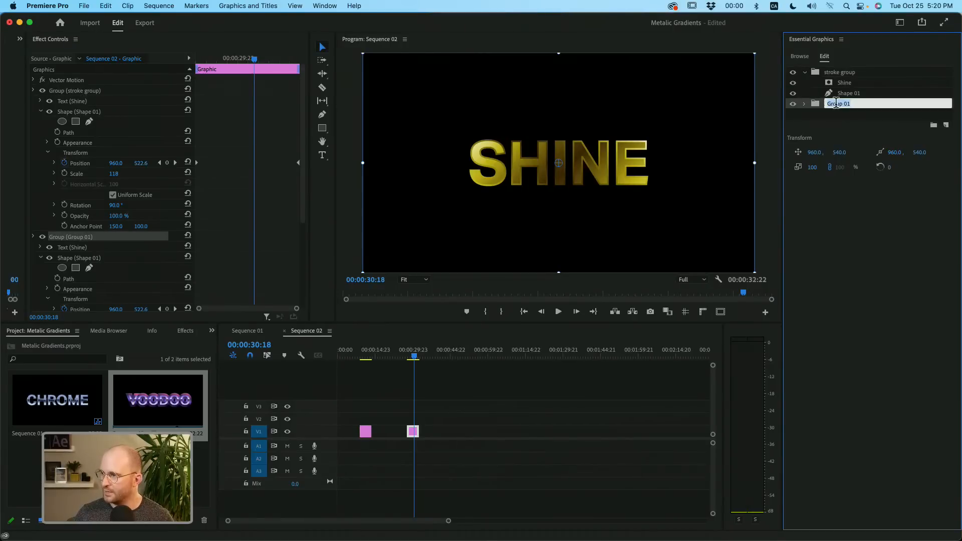
pyautogui.write('fill grou')
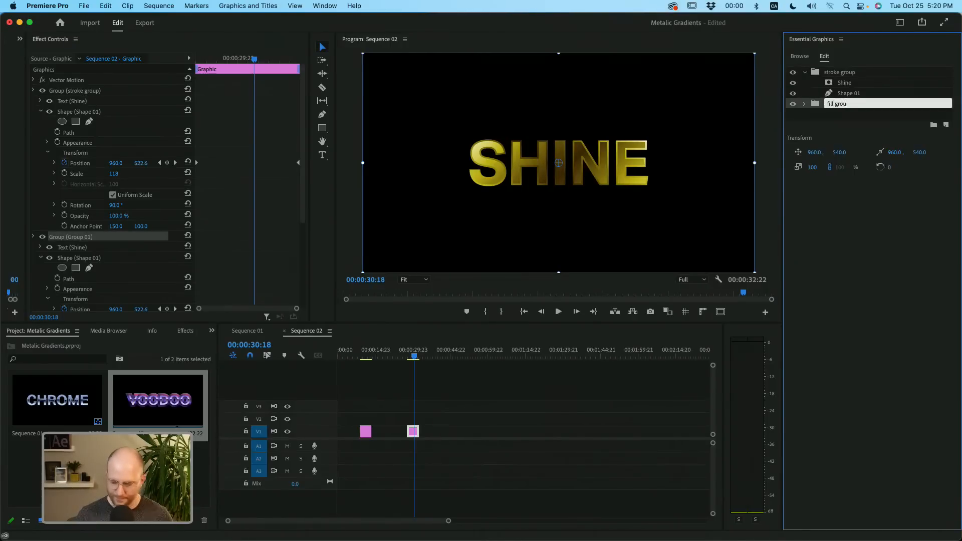
pyautogui.write('p')
pyautogui.press('Return')
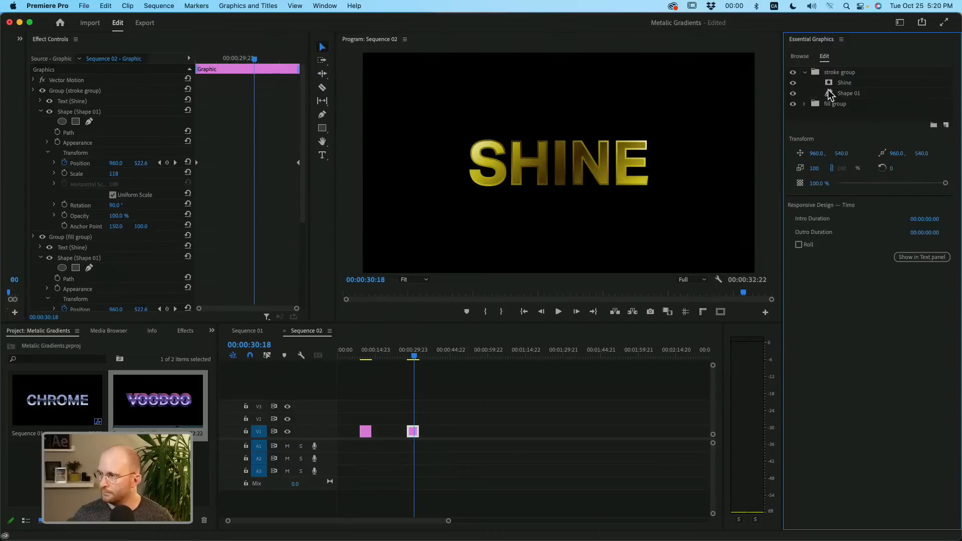
pyautogui.click(873, 71)
pyautogui.moveTo(873, 72)
pyautogui.mouseDown()
pyautogui.moveTo(864, 99)
pyautogui.moveTo(862, 75)
pyautogui.moveTo(858, 118)
pyautogui.mouseUp()
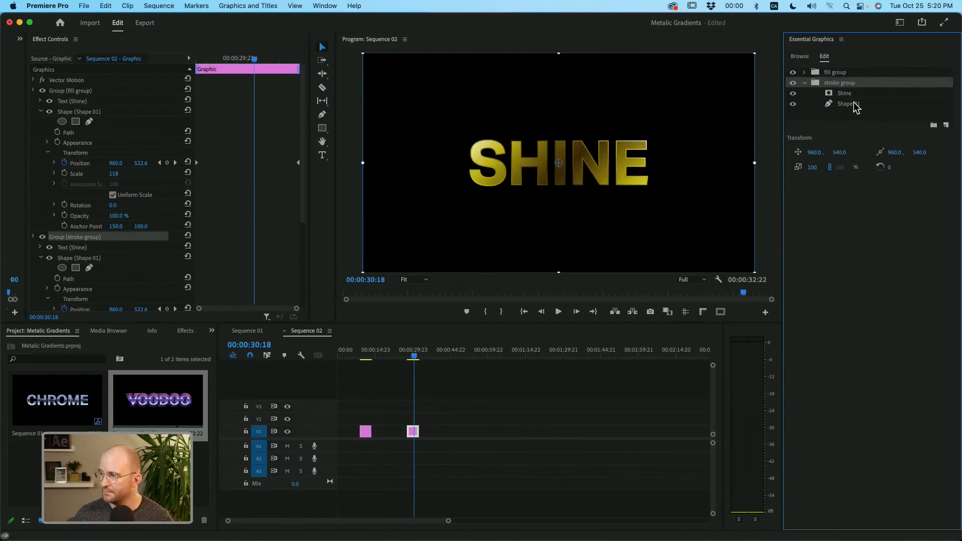
pyautogui.moveTo(860, 83); pyautogui.dragTo(863, 74)
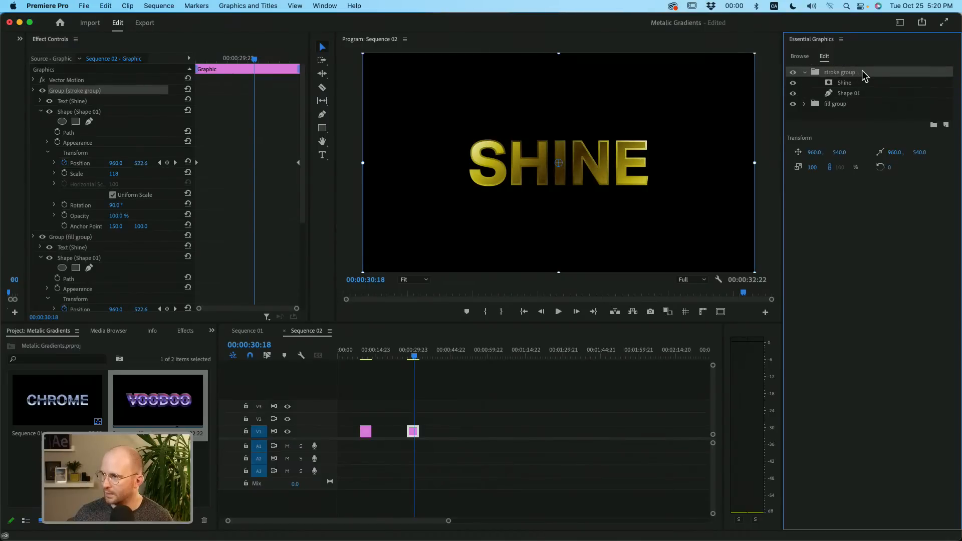
pyautogui.doubleClick(863, 74)
pyautogui.click(857, 110)
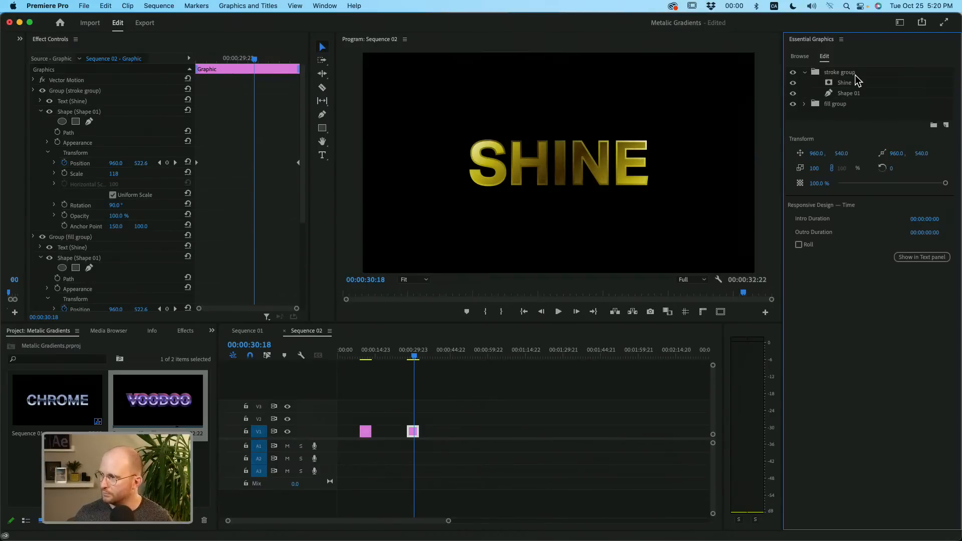
# - Duplicate the SHINE graphic's "stroke group" together with its text and shape layers
pyautogui.click(859, 72)
pyautogui.press('super+c')
pyautogui.press('super+v')
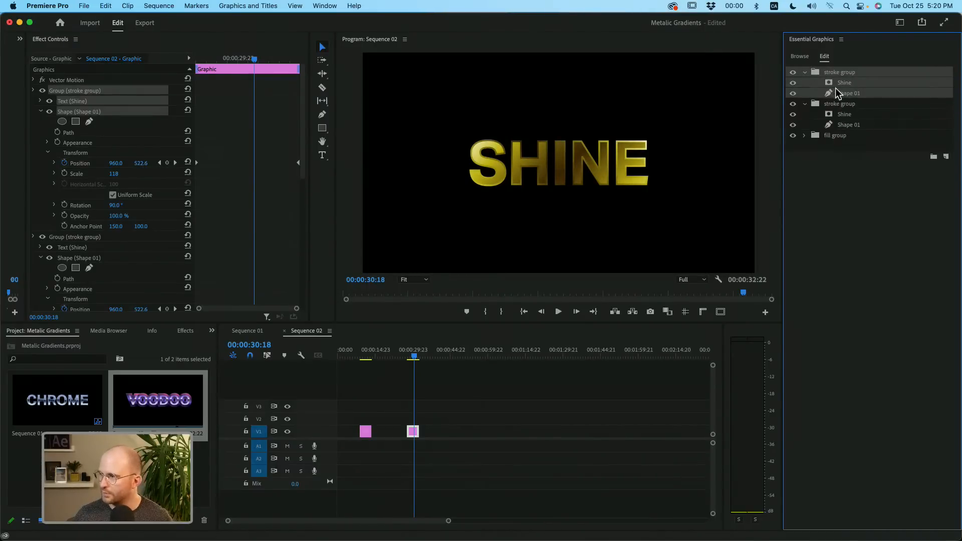
pyautogui.click(843, 142)
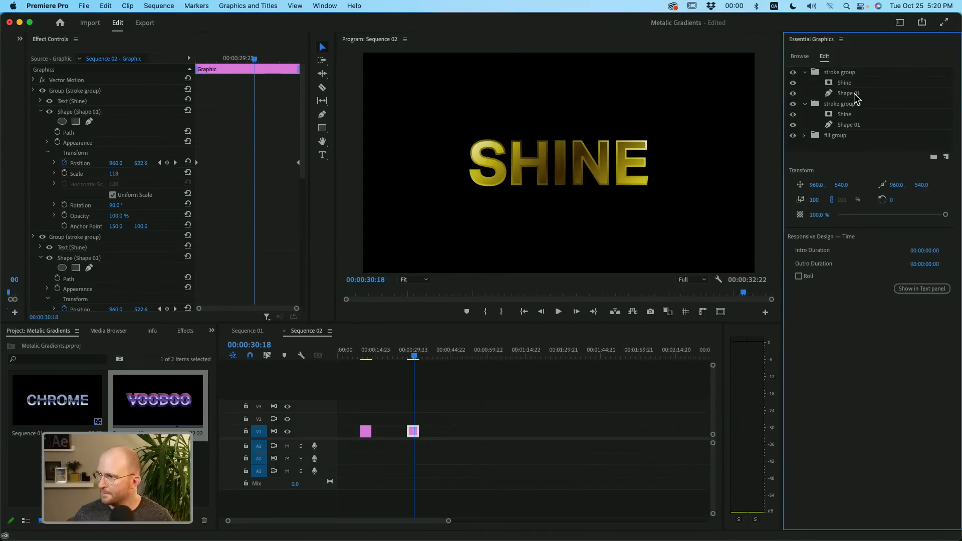
# - Set the stroke width of the uppermost stroke group's Shine text to 4
pyautogui.click(850, 83)
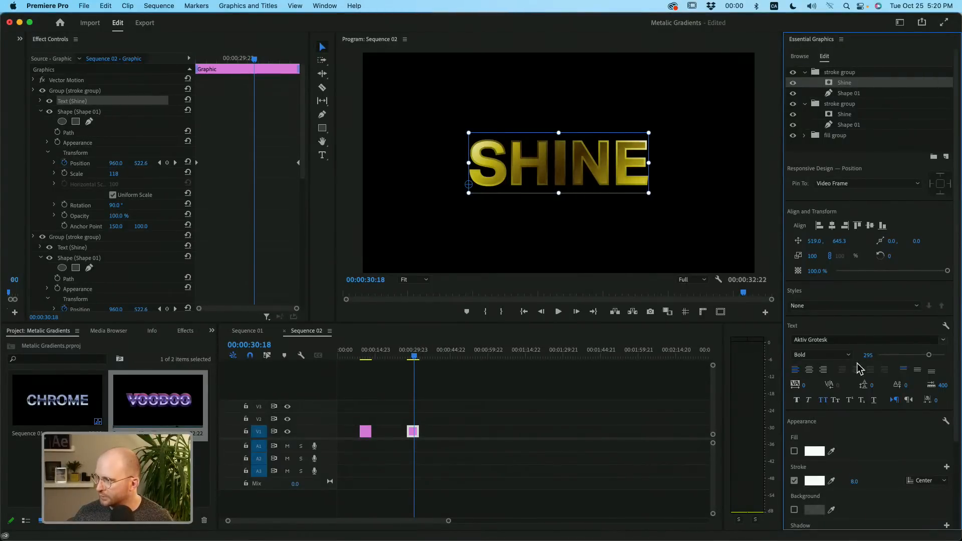
pyautogui.click(854, 481)
pyautogui.write('4')
pyautogui.press('Return')
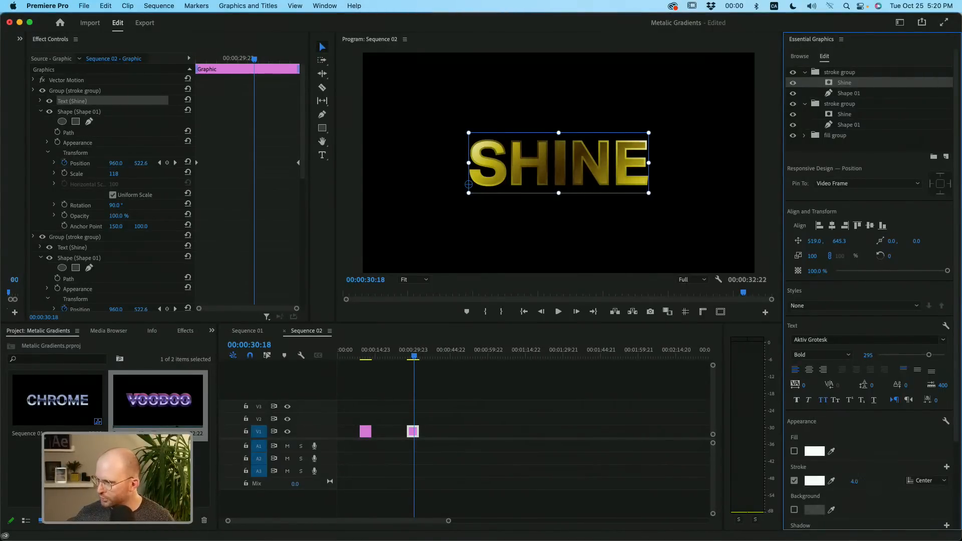
# - Set the rotation of the uppermost stroke group's Shape 01 to -90°
pyautogui.click(841, 95)
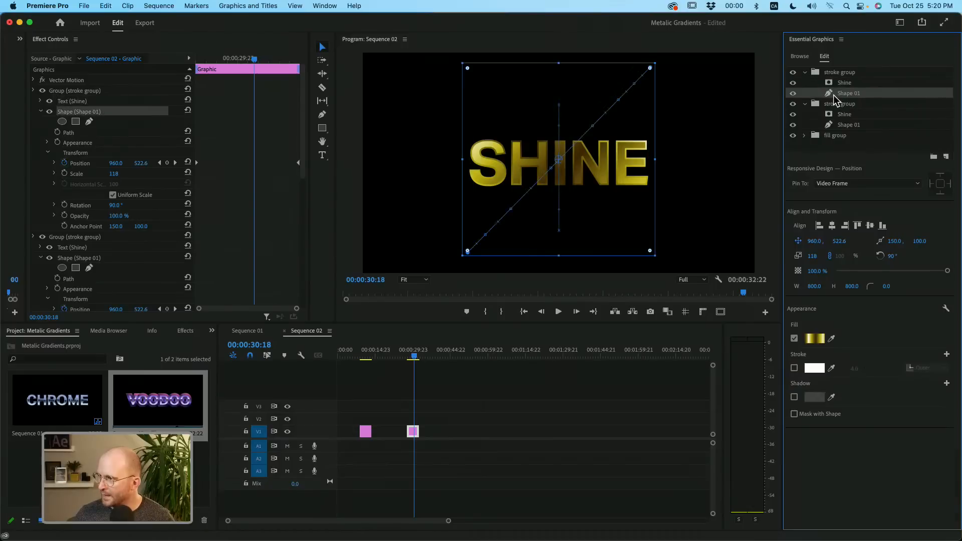
pyautogui.click(113, 206)
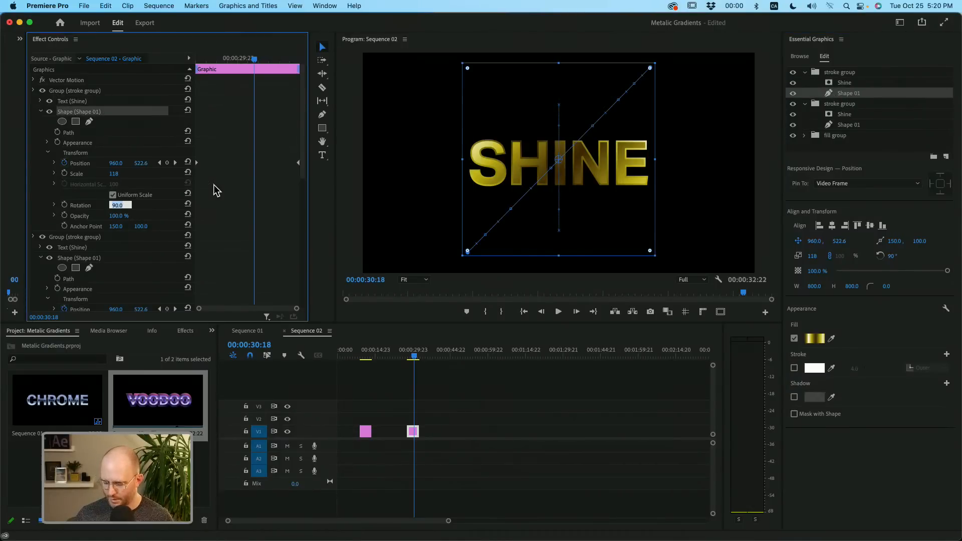
pyautogui.write('-90')
pyautogui.press('Return')
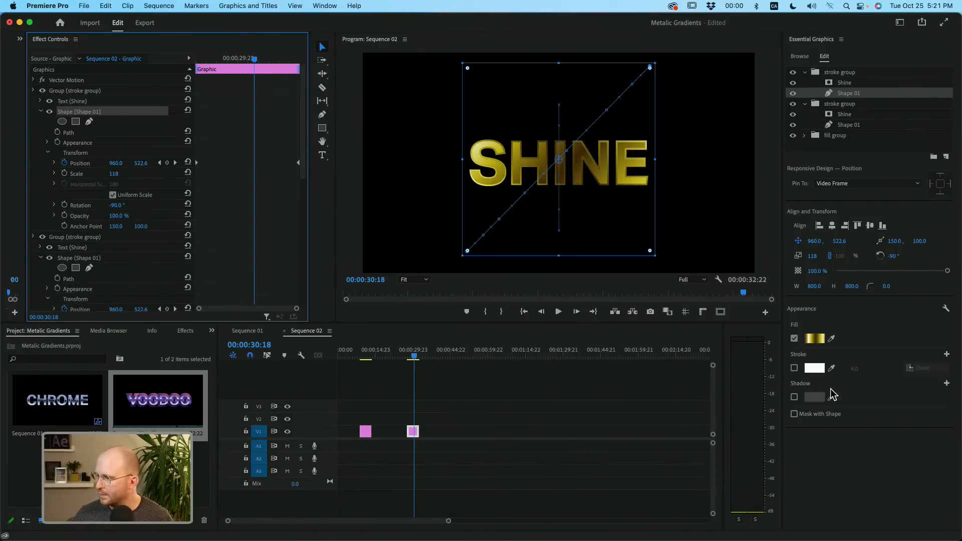
# - Set the stroke width of the uppermost stroke group's Shine text to 6
pyautogui.click(835, 84)
pyautogui.click(795, 481)
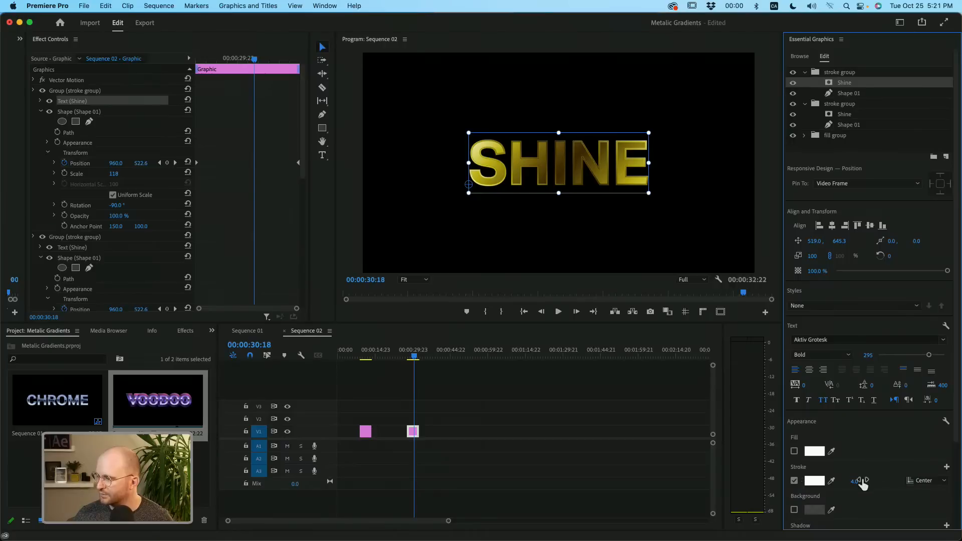
pyautogui.click(860, 481)
pyautogui.press('Return')
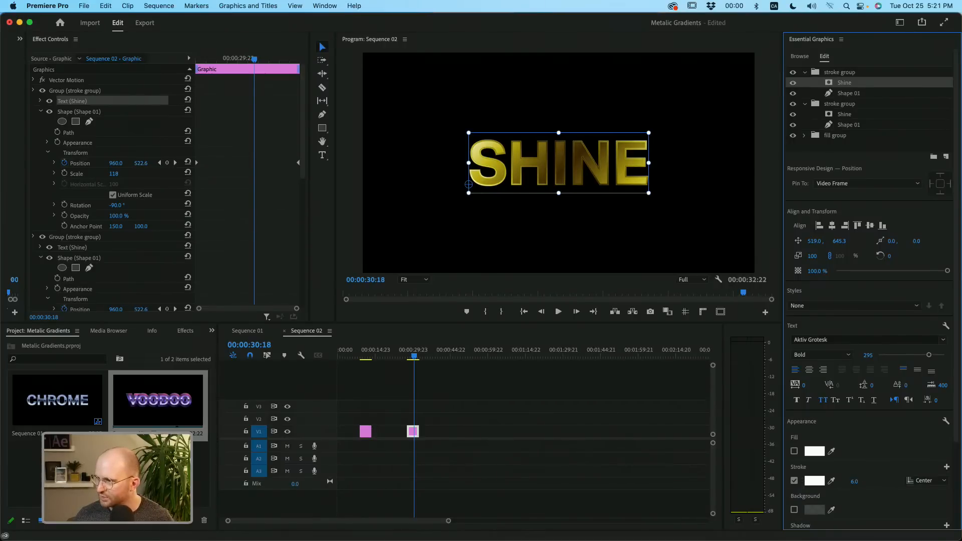
# - Set the stroke width of the lower stroke group's Shine text to 10
pyautogui.click(845, 116)
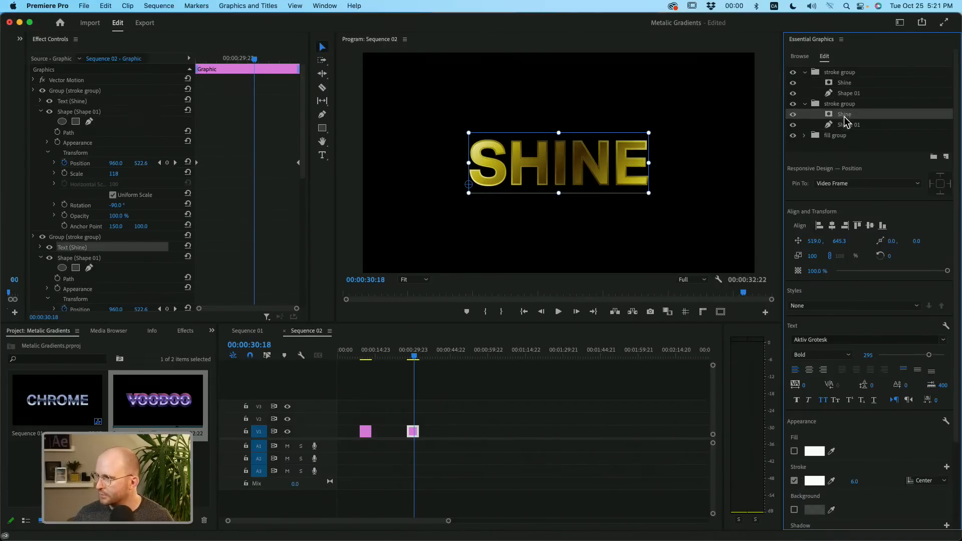
pyautogui.click(855, 481)
pyautogui.write('10')
pyautogui.press('Return')
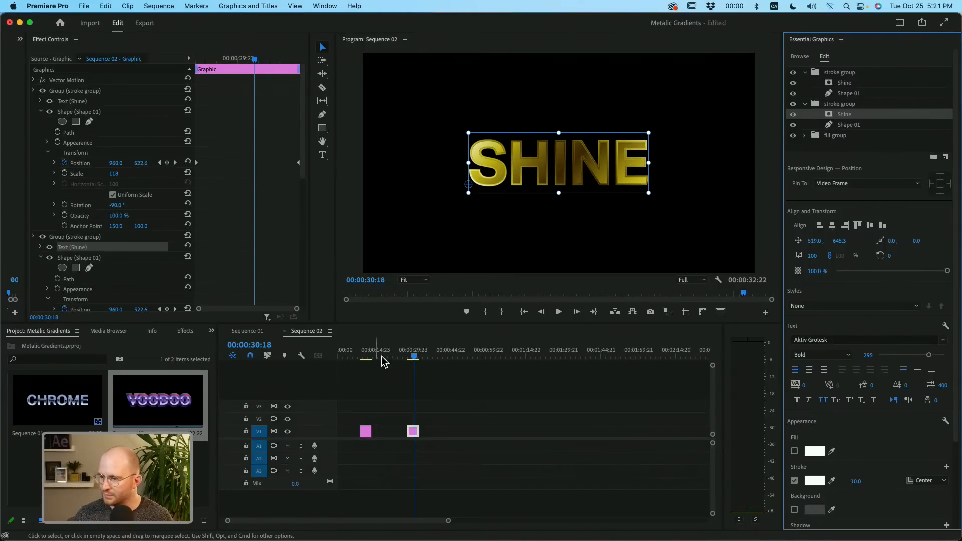
# - Preview the layered SHINE animation and collapse both stroke groups in the graphic's layer list
pyautogui.moveTo(408, 357); pyautogui.dragTo(413, 353)
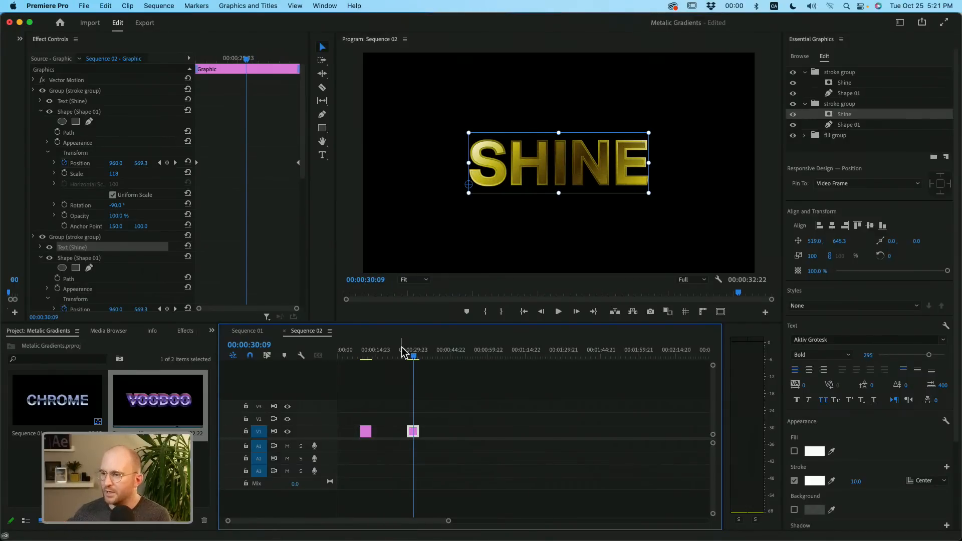
pyautogui.click(806, 73)
pyautogui.click(804, 83)
pyautogui.click(808, 106)
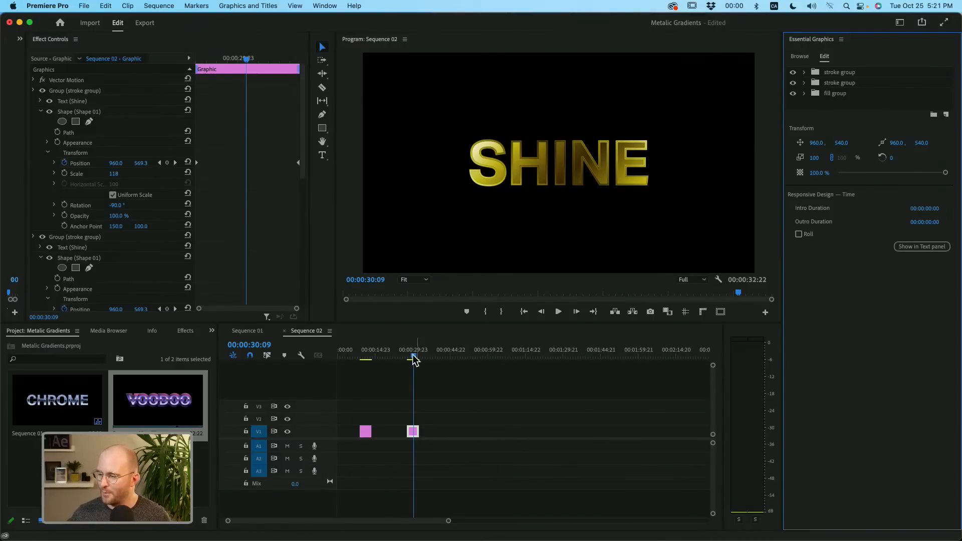
# - Review the VOODOO title in Sequence 02 and select the Chrome text layer in Sequence 01
pyautogui.moveTo(412, 356); pyautogui.dragTo(364, 385)
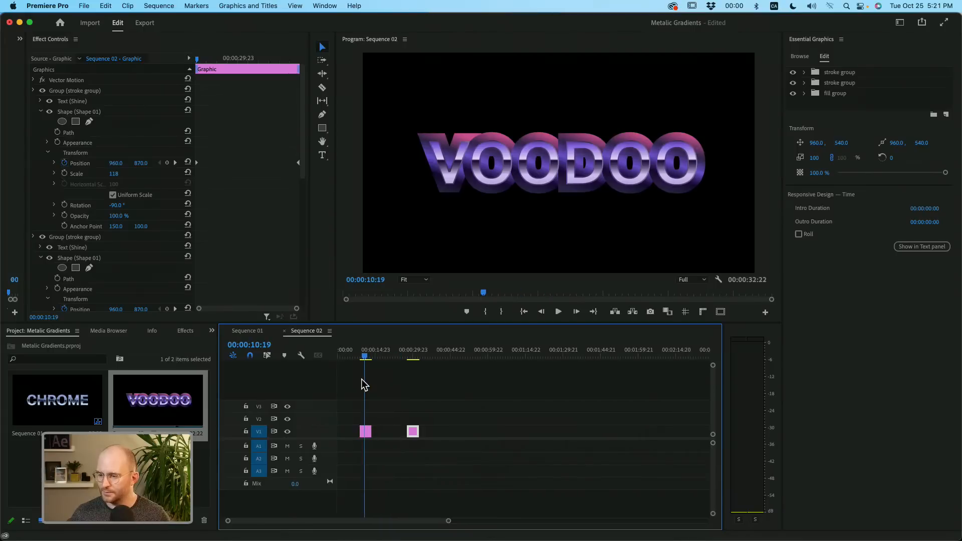
pyautogui.click(257, 333)
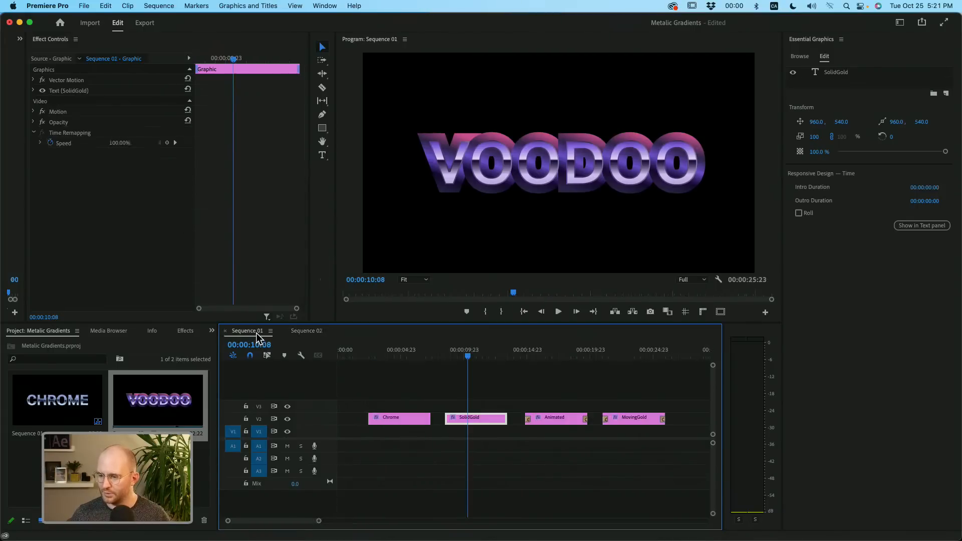
pyautogui.click(402, 351)
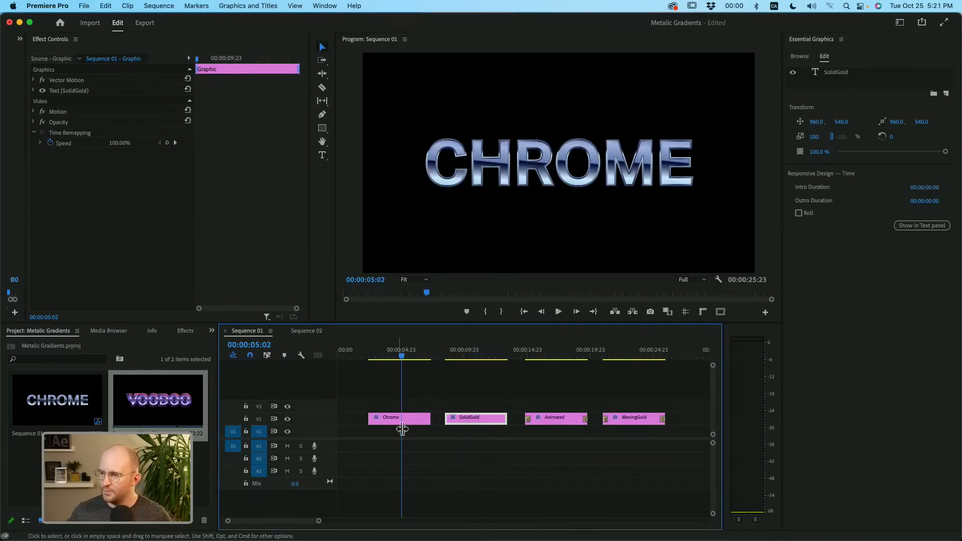
pyautogui.click(400, 420)
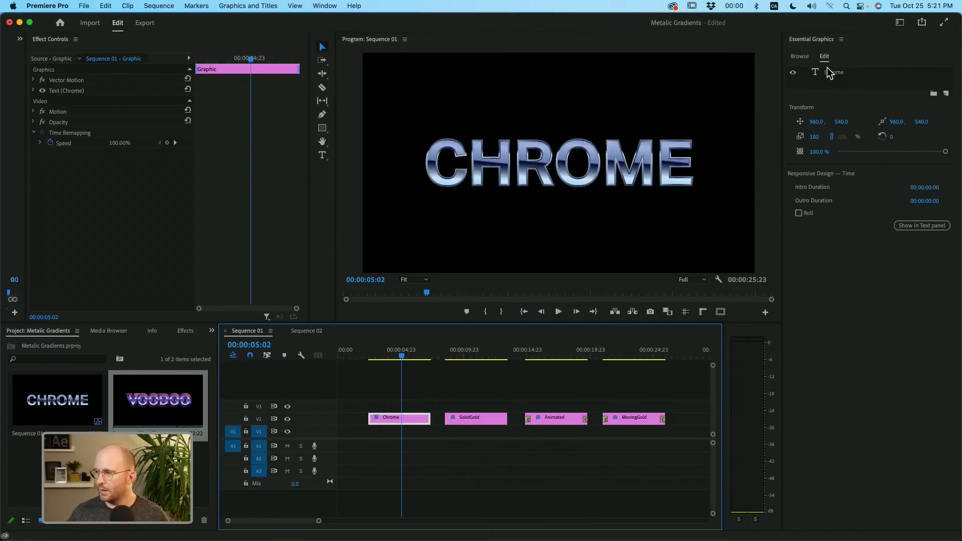
pyautogui.click(845, 74)
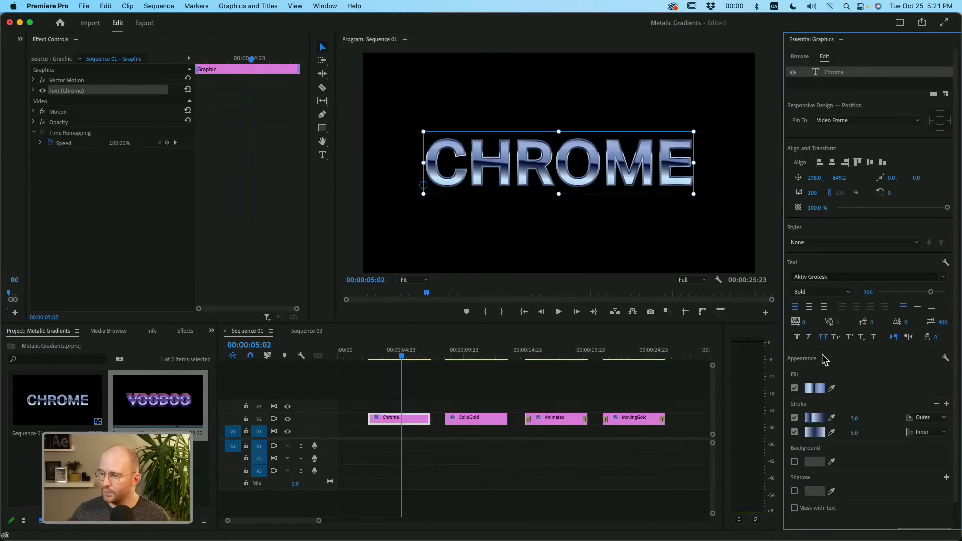
# - Examine the Chrome text's fill gradient and the available gradient types, keeping Linear Gradient
pyautogui.click(817, 389)
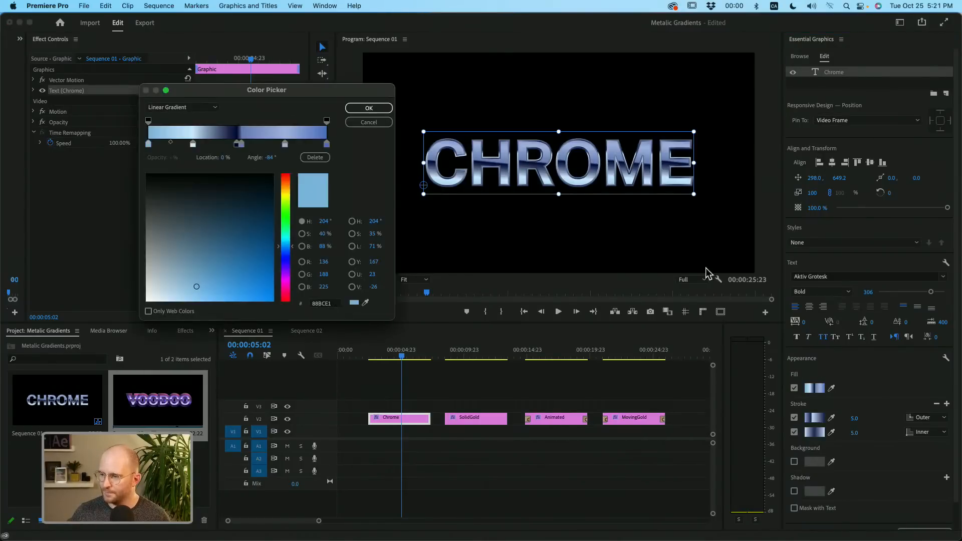
pyautogui.click(169, 108)
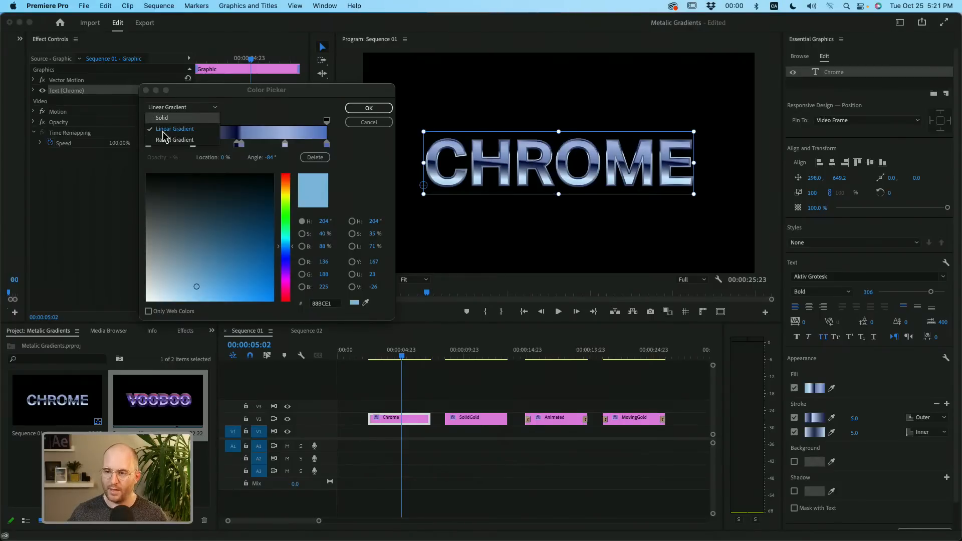
pyautogui.click(163, 131)
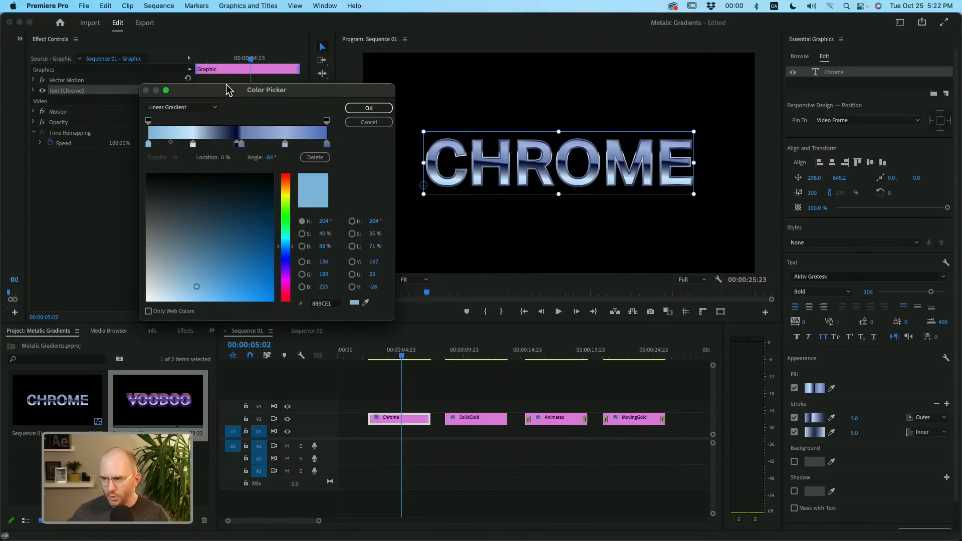
pyautogui.click(370, 108)
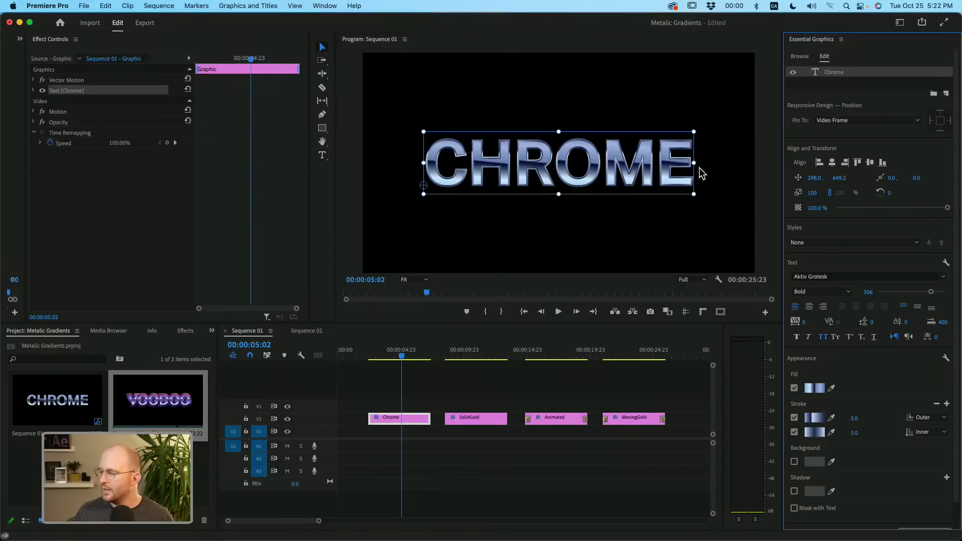
# - Examine the Gradient shape and masked Animated text inside the lower group of Sequence 01's Animated clip
pyautogui.click(541, 351)
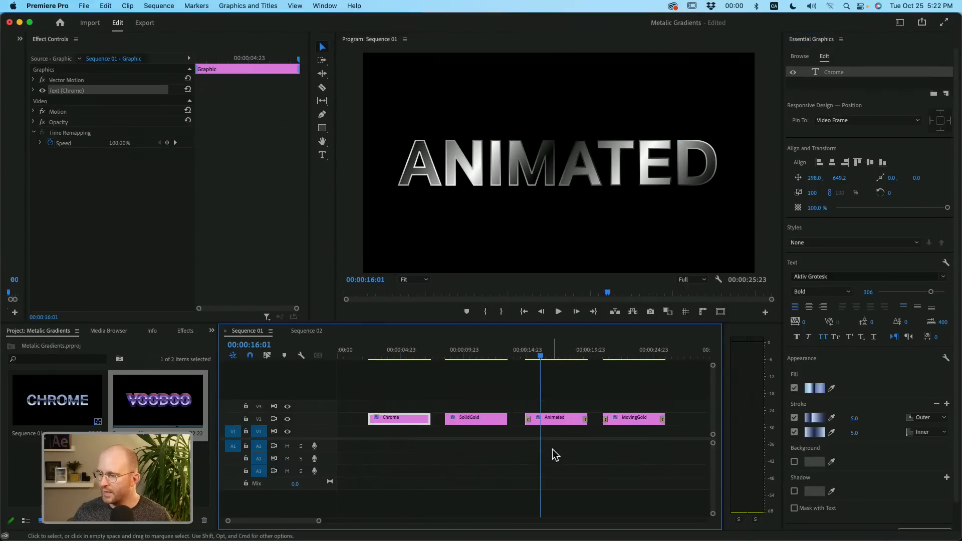
pyautogui.click(564, 420)
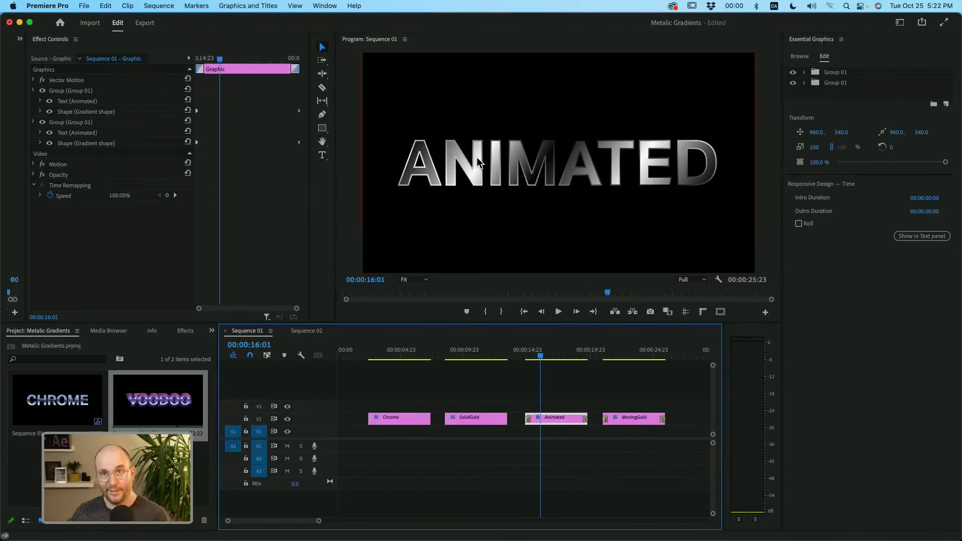
pyautogui.click(805, 83)
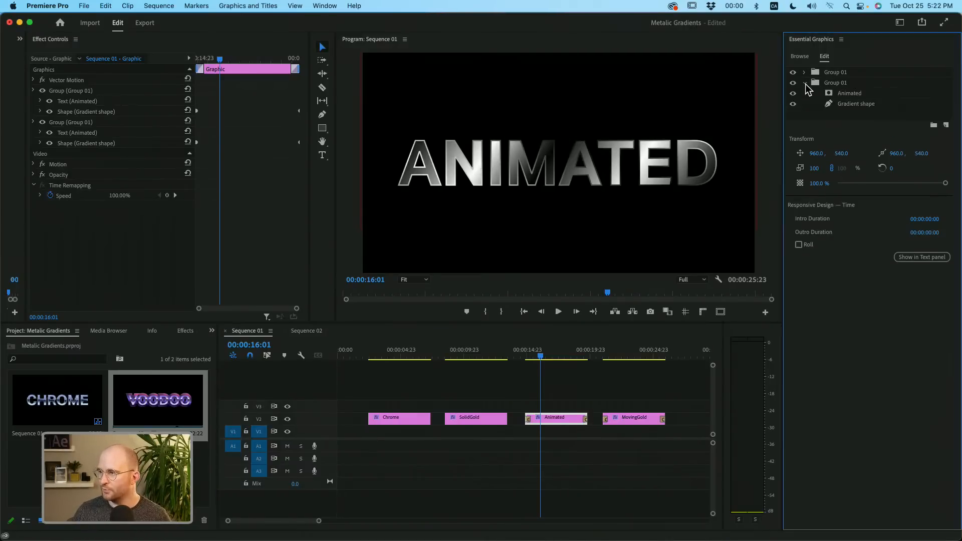
pyautogui.click(854, 103)
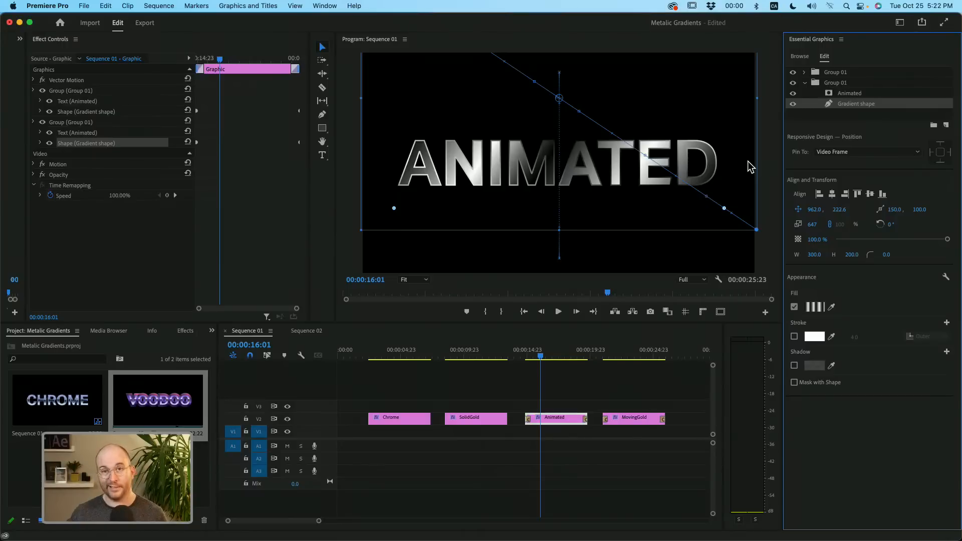
pyautogui.click(833, 94)
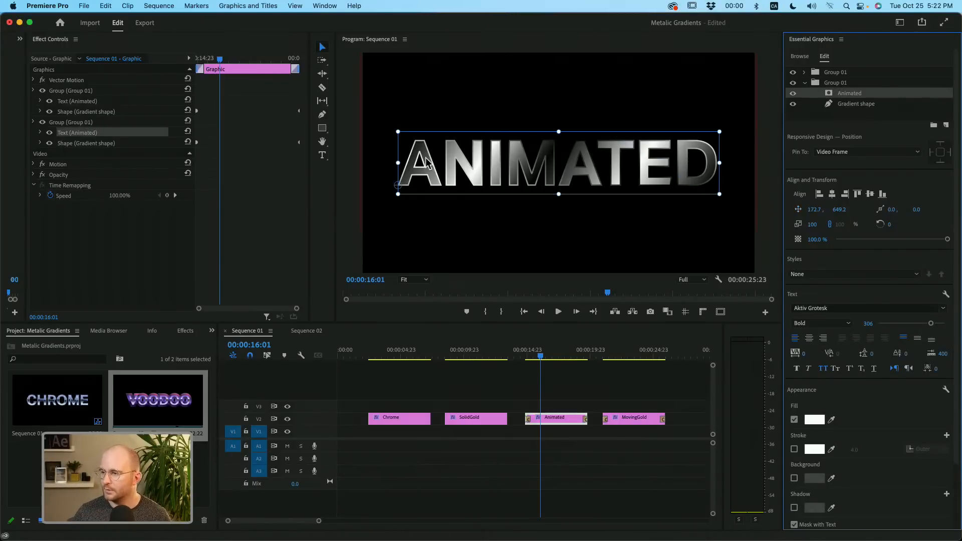
pyautogui.scroll(-1, 918, 507)
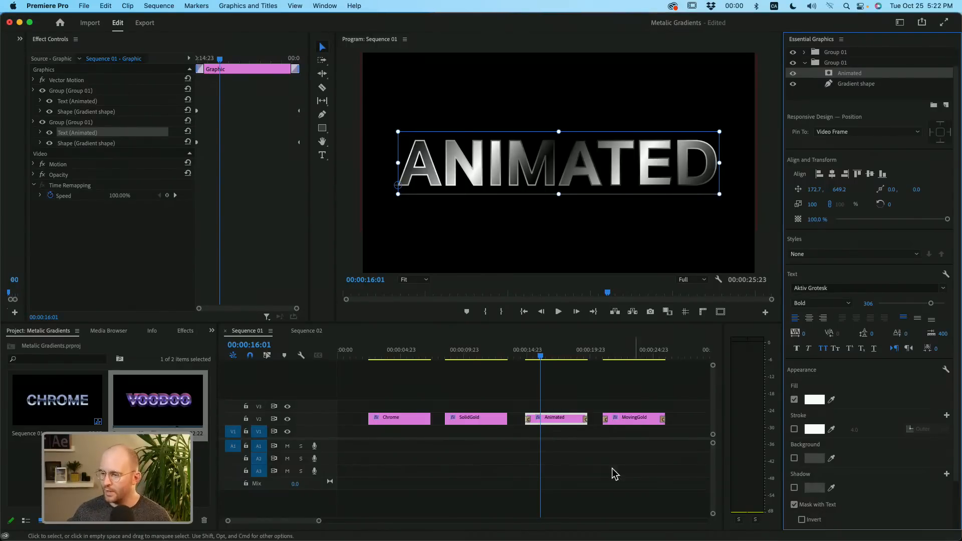
# - Select the Animated clip and preview Sequence 01 from 00:00:16:02 back to the CHROME title at 00:00:03:13
pyautogui.click(592, 459)
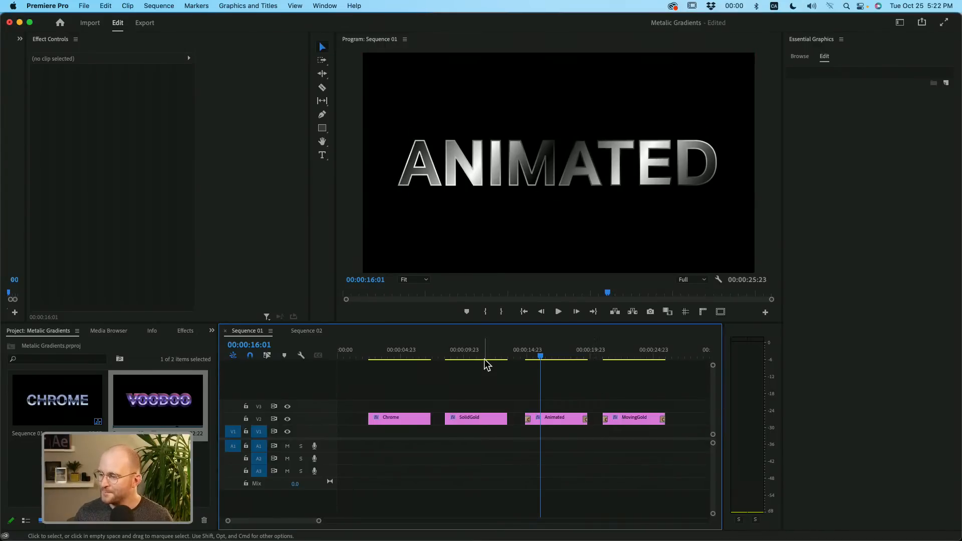
pyautogui.click(539, 353)
pyautogui.click(542, 356)
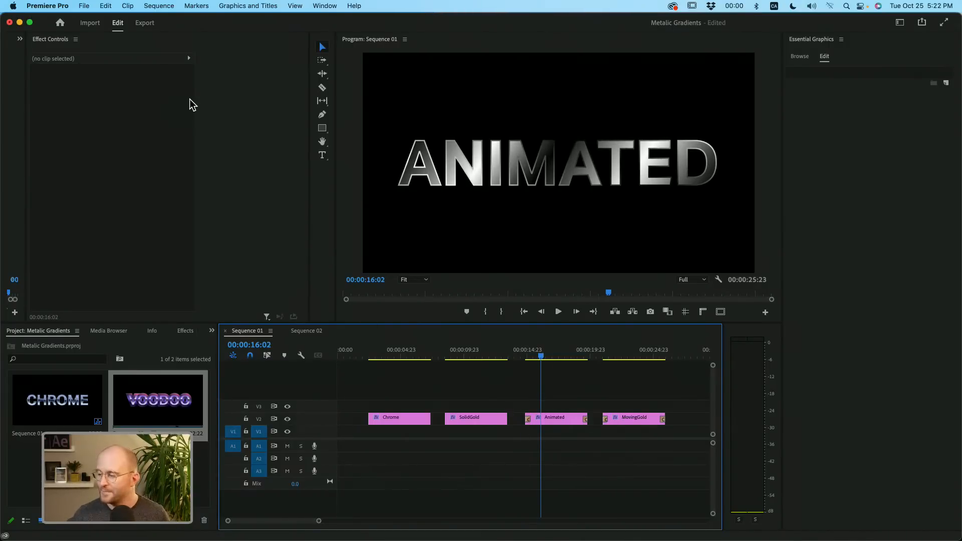
pyautogui.click(544, 420)
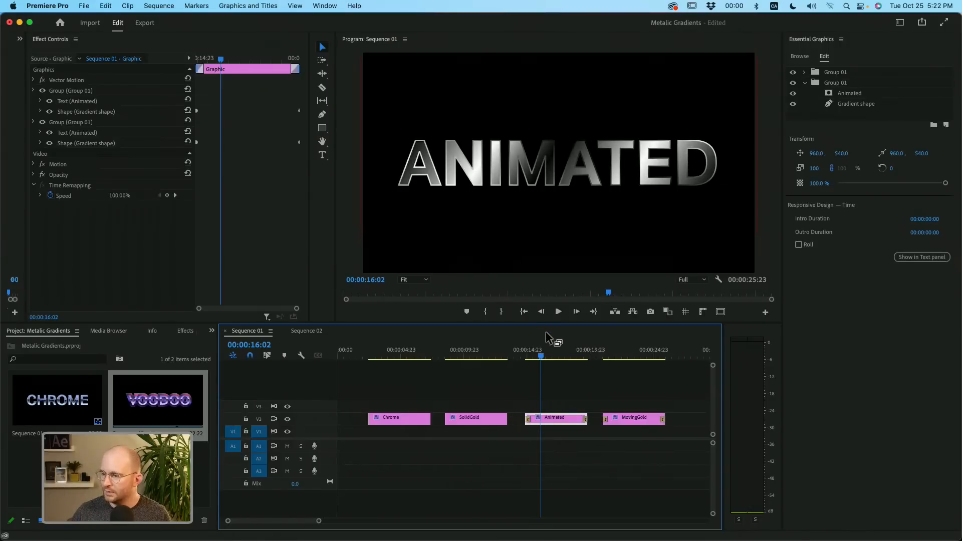
pyautogui.moveTo(541, 356); pyautogui.dragTo(382, 400)
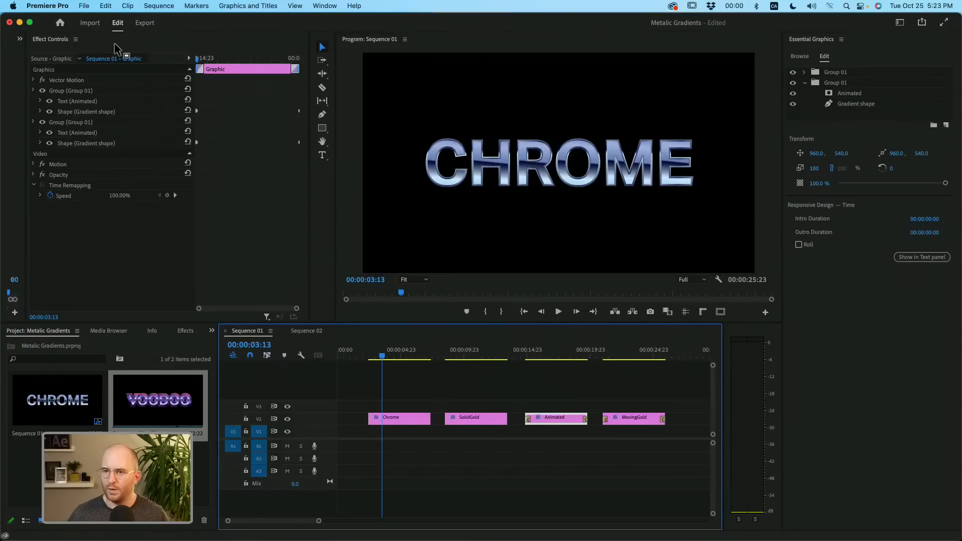
# - Open the Review with Frame.io panel, widened enough to work in, and switch it to the New in Pr project
pyautogui.click(323, 6)
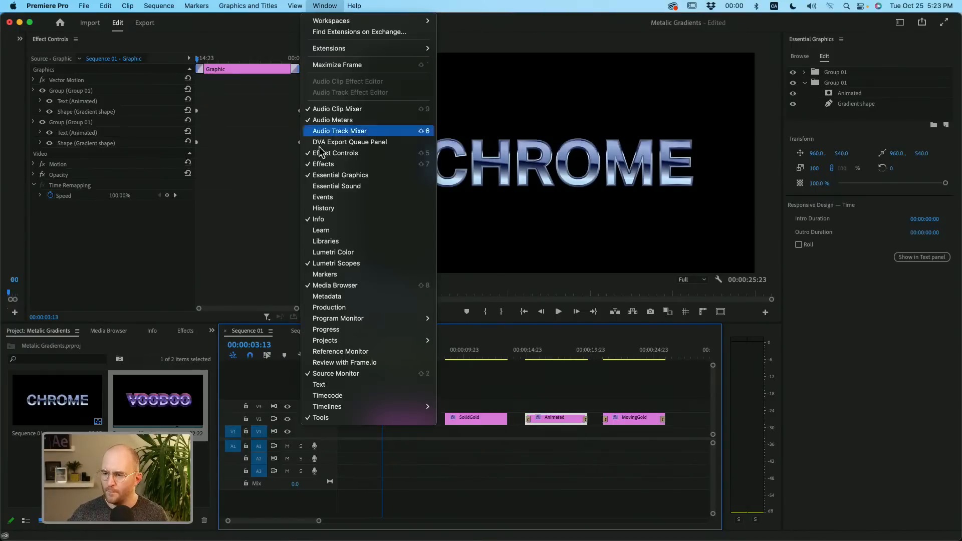
pyautogui.click(335, 365)
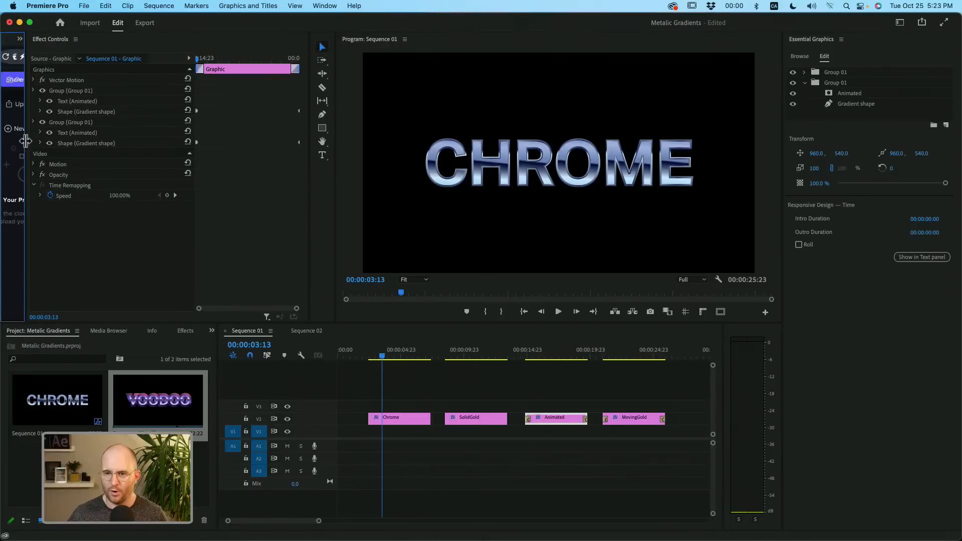
pyautogui.moveTo(25, 145); pyautogui.dragTo(355, 167)
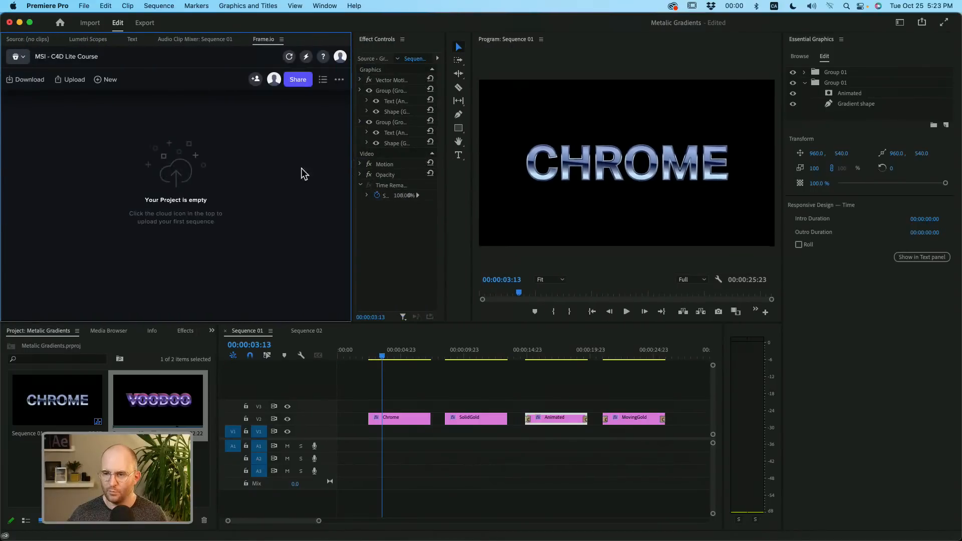
pyautogui.click(23, 58)
pyautogui.click(37, 105)
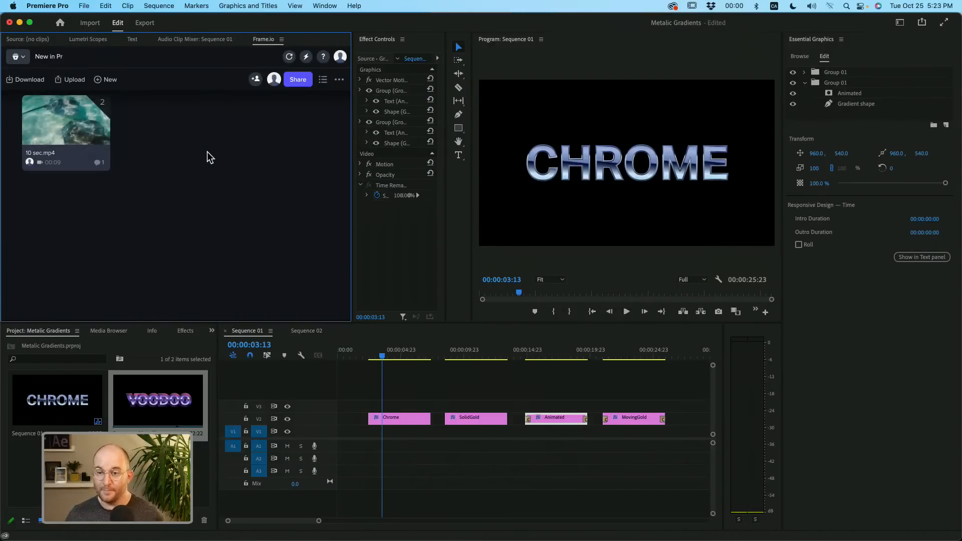
# - Upload the active Sequence 01 to the New in Pr project with Auto-version turned off
pyautogui.click(70, 82)
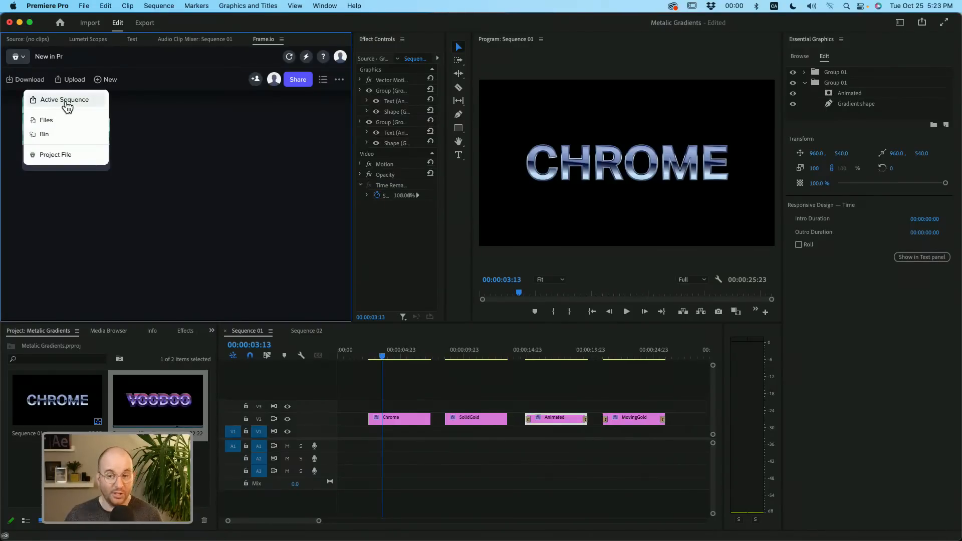
pyautogui.click(65, 101)
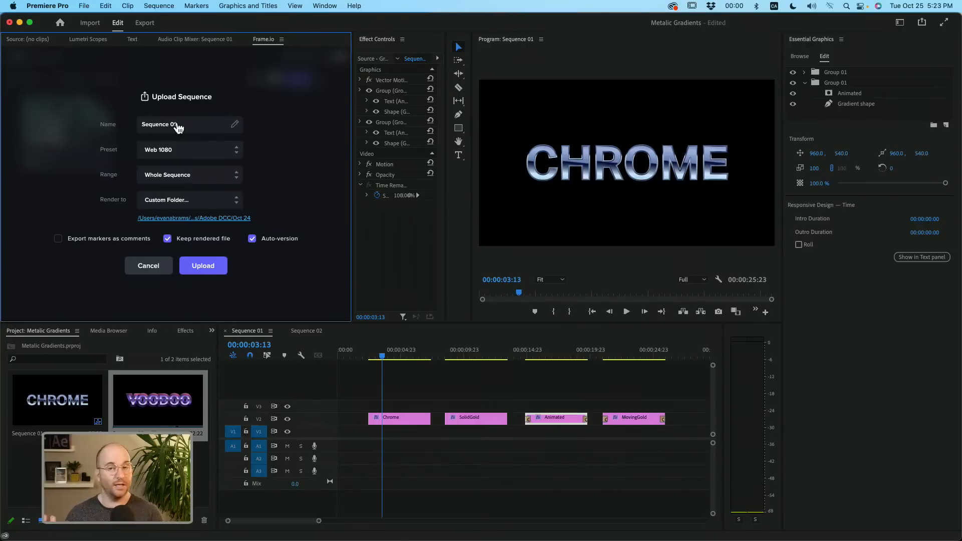
pyautogui.click(253, 239)
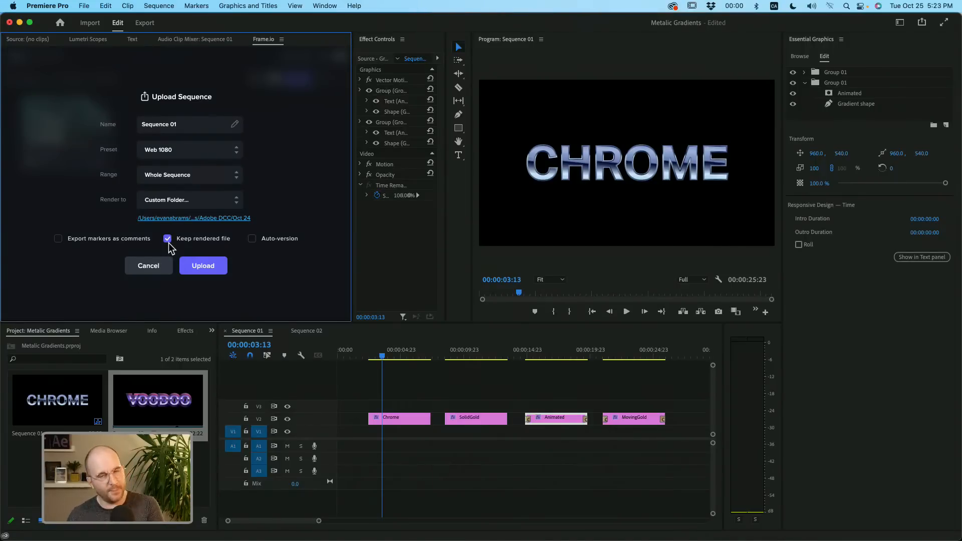
pyautogui.click(202, 266)
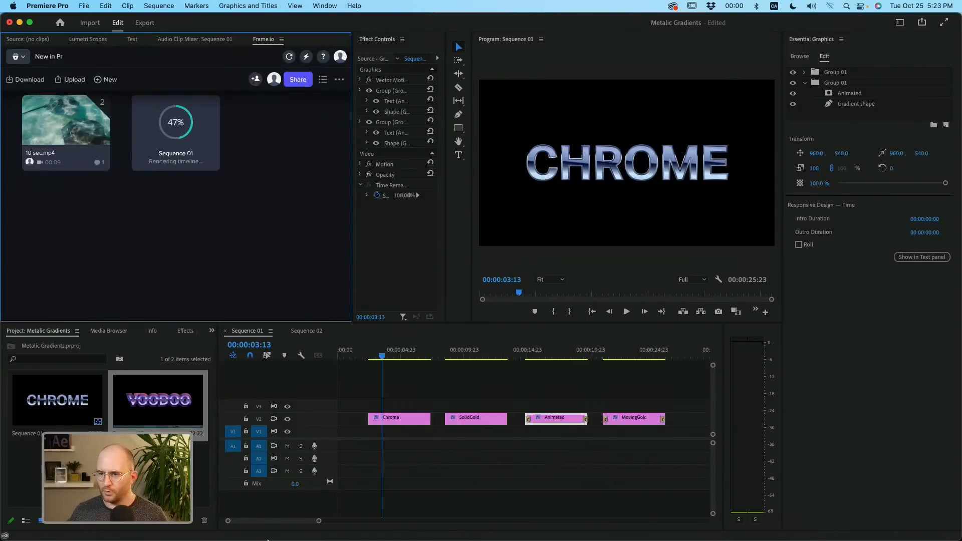
# - Switch to Adobe Media Encoder to check the Sequence 01 render in the queue, and return to Premiere Pro
pyautogui.moveTo(300, 536)
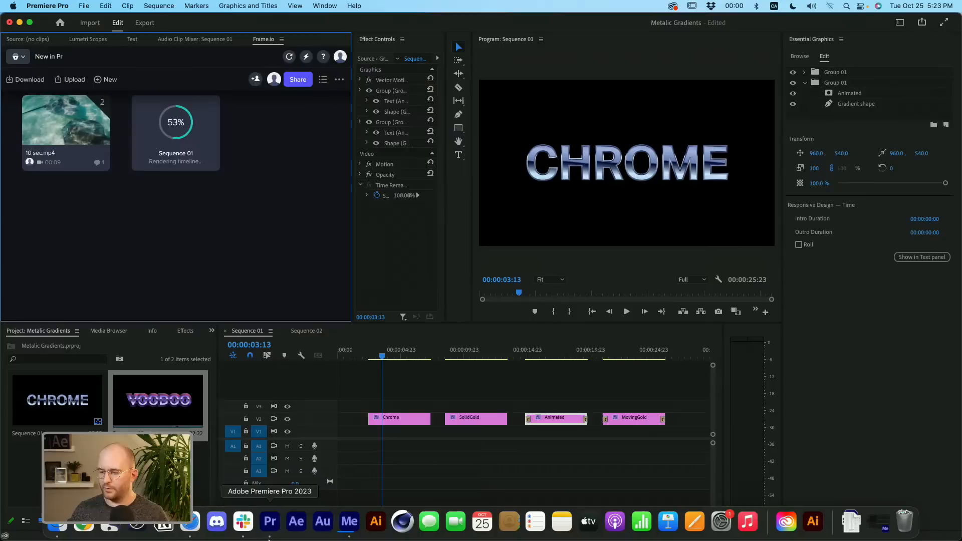
pyautogui.click(349, 524)
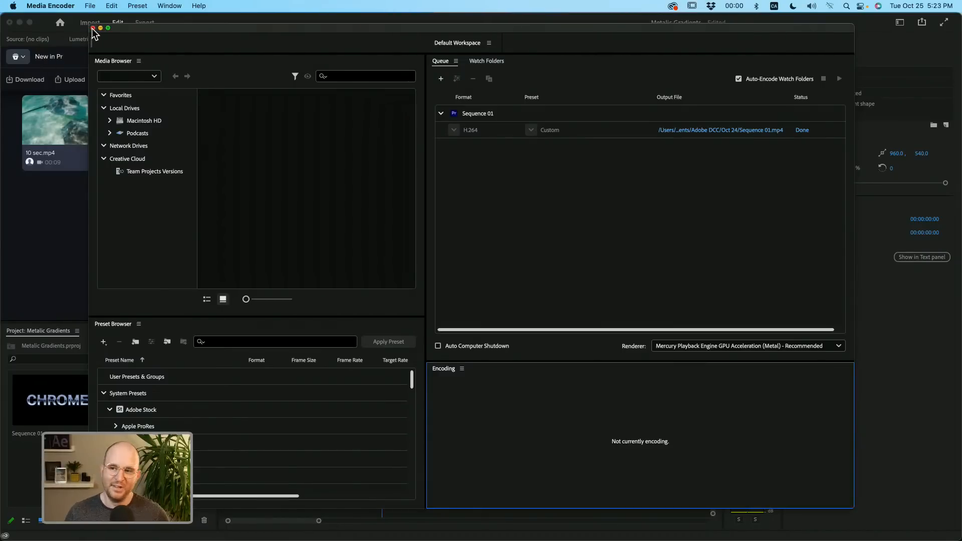
pyautogui.click(52, 196)
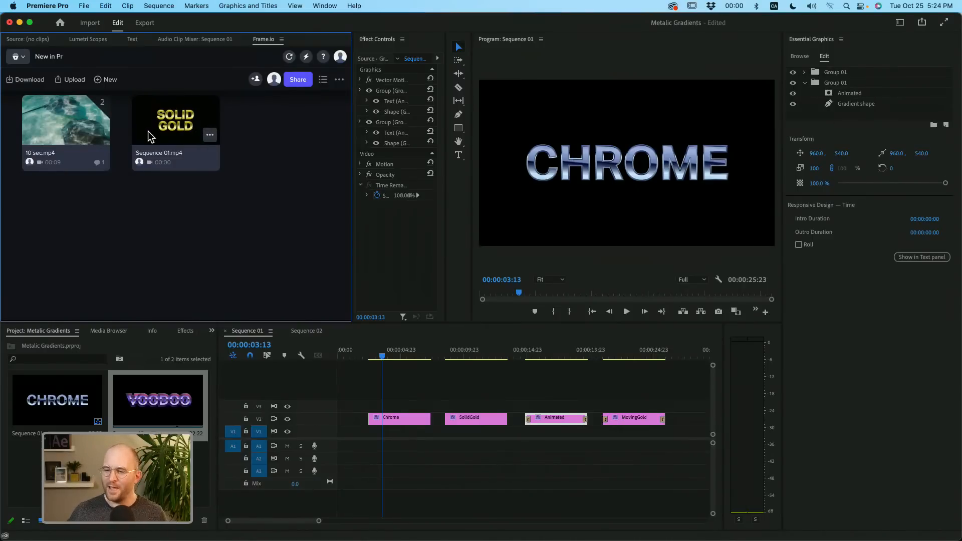
# - Share the uploaded Sequence 01.mp4 for review from its item options
pyautogui.click(210, 137)
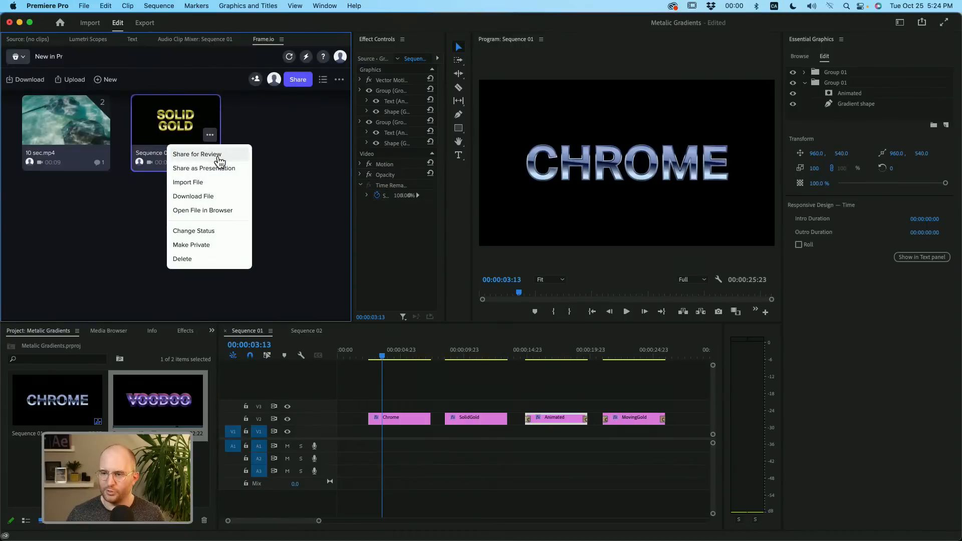
pyautogui.click(216, 156)
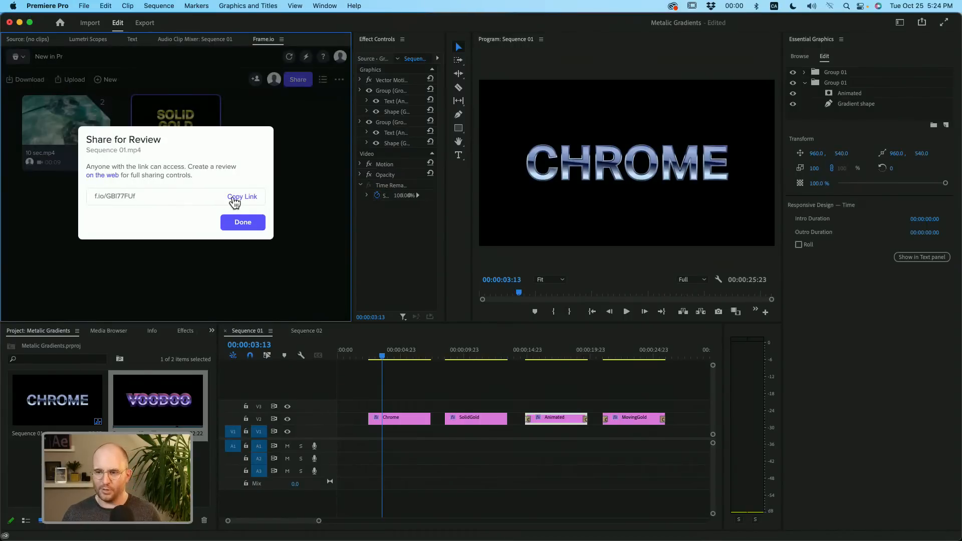
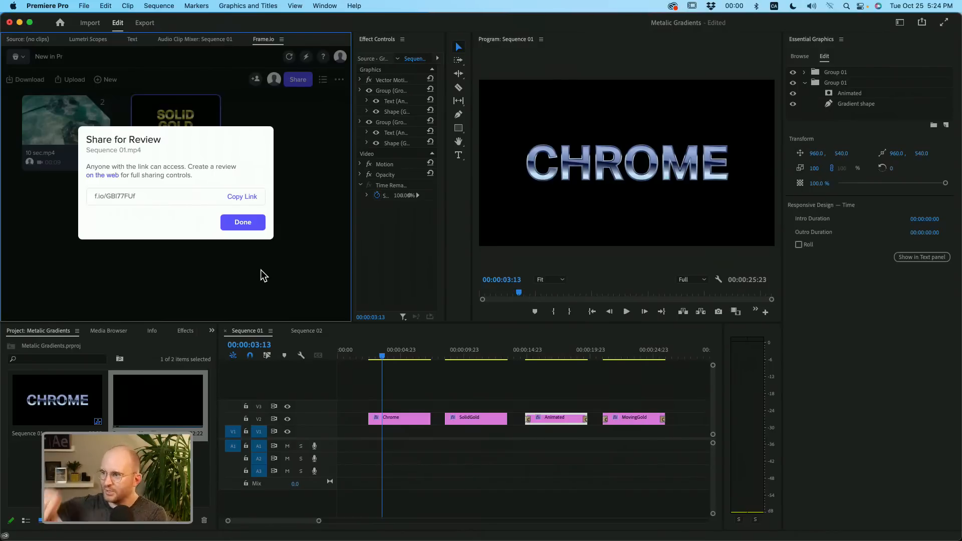
# - Dismiss the finished share dialog and open Sequence 01.mp4 in the Frame.io player, stopping playback at 00:10 on the Solid Gold title
pyautogui.click(261, 223)
pyautogui.click(171, 122)
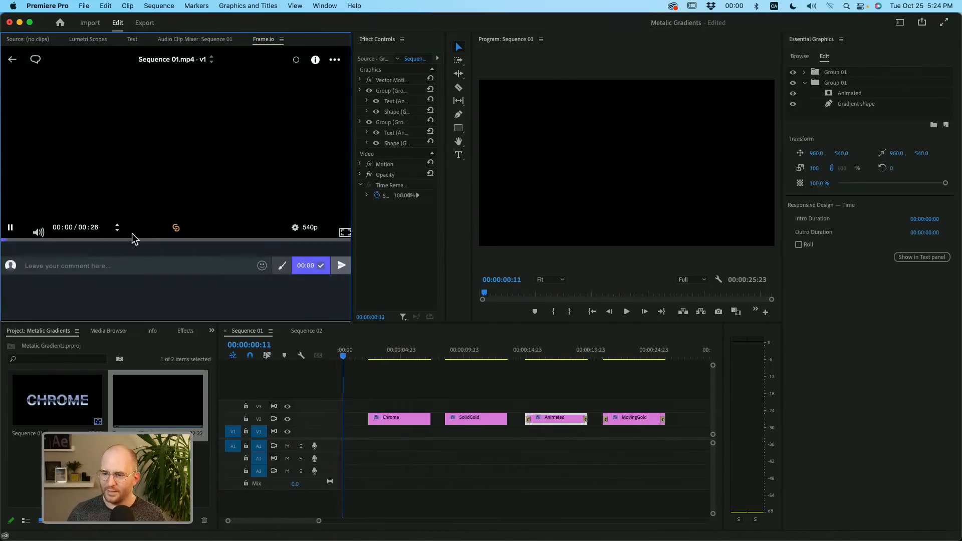
pyautogui.click(119, 241)
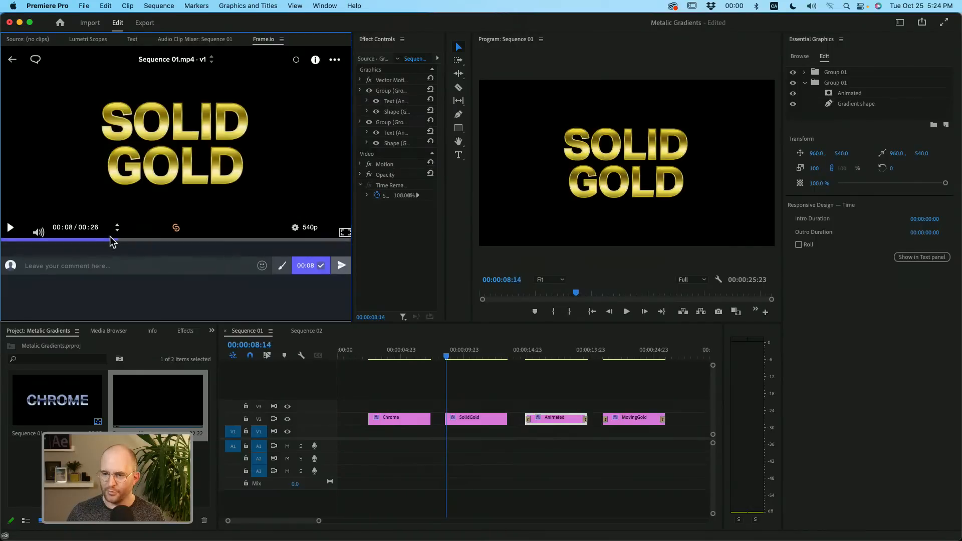
pyautogui.click(12, 229)
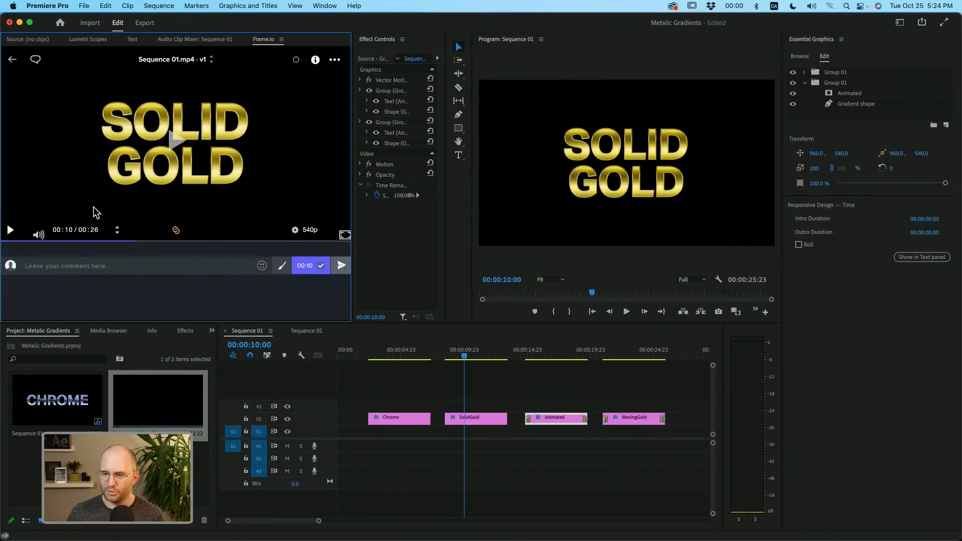
# - Post a time-stamped comment beginning "Good as g" at 00:10 on Sequence 01.mp4
pyautogui.click(102, 262)
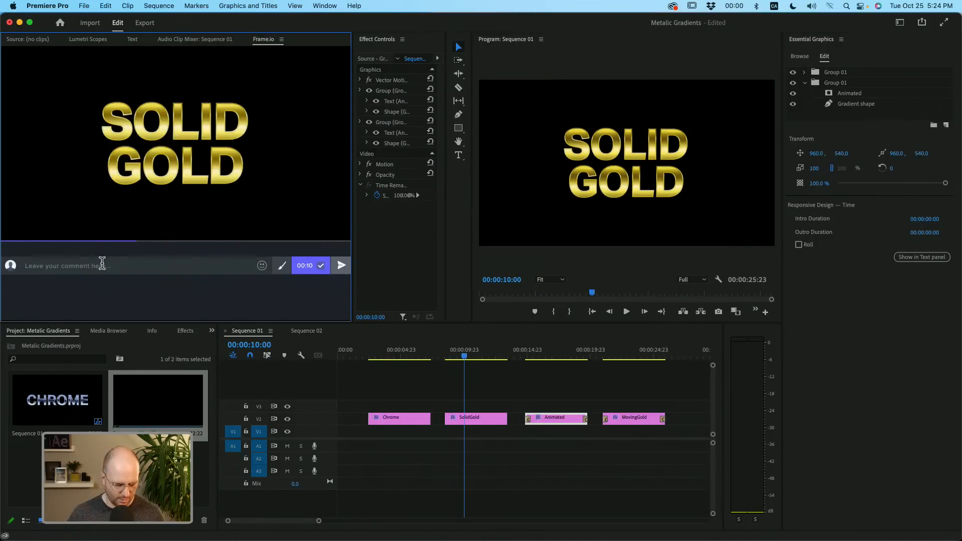
pyautogui.write('Good as gold!')
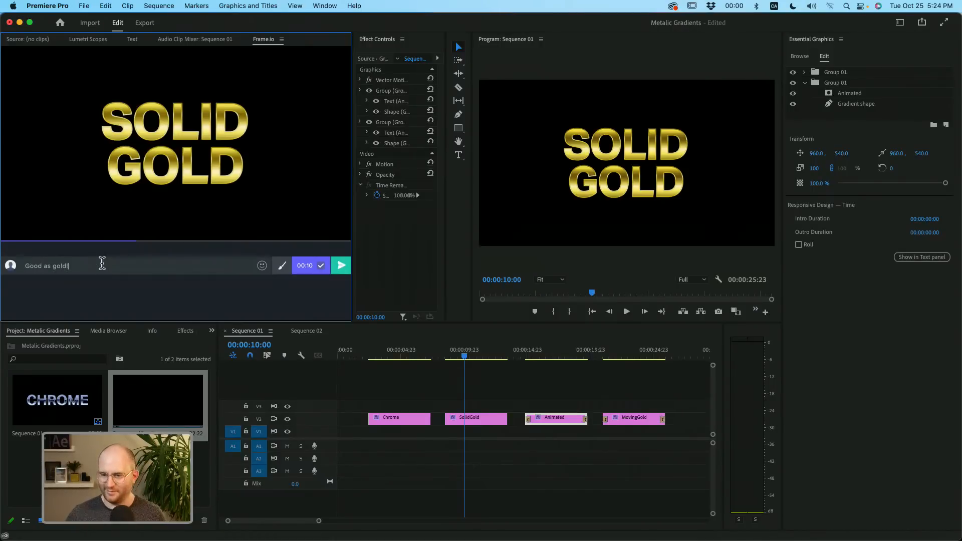
pyautogui.press('Return')
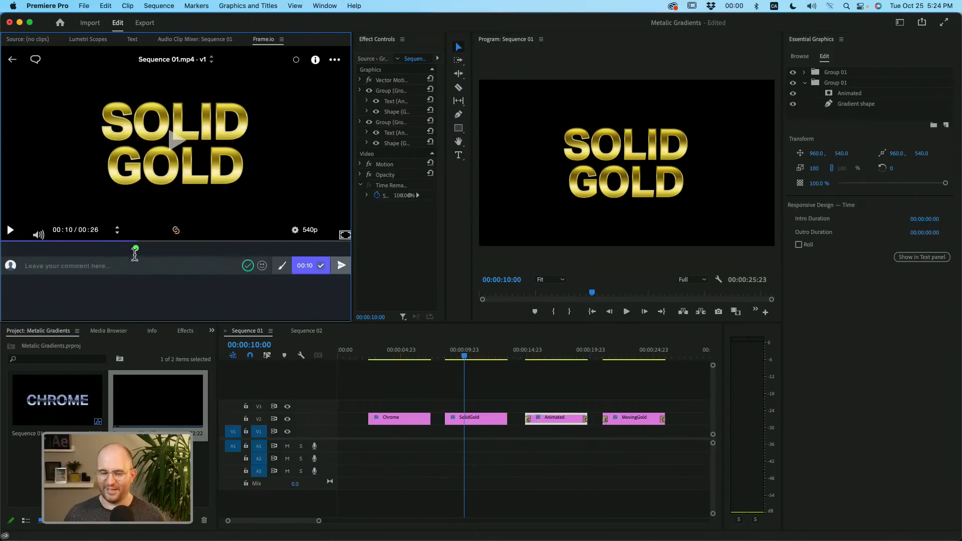
# - Jump to the Animated title at 00:15 in the Frame.io player to check that the timeline follows
pyautogui.click(212, 243)
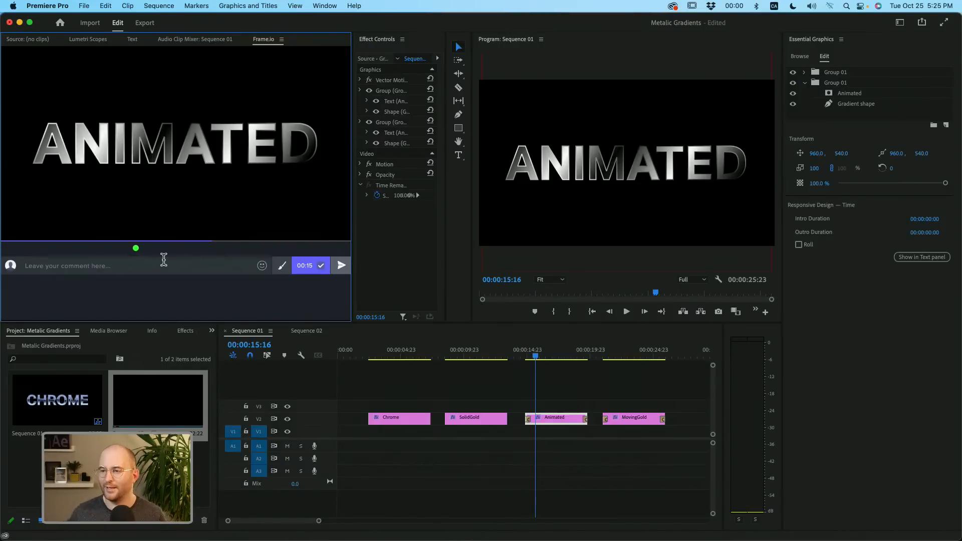
pyautogui.click(172, 40)
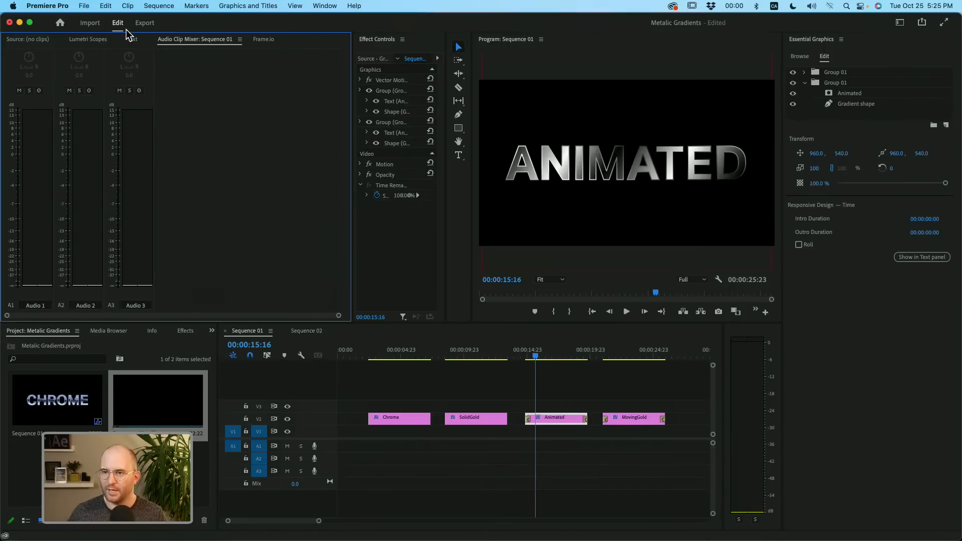
pyautogui.click(264, 40)
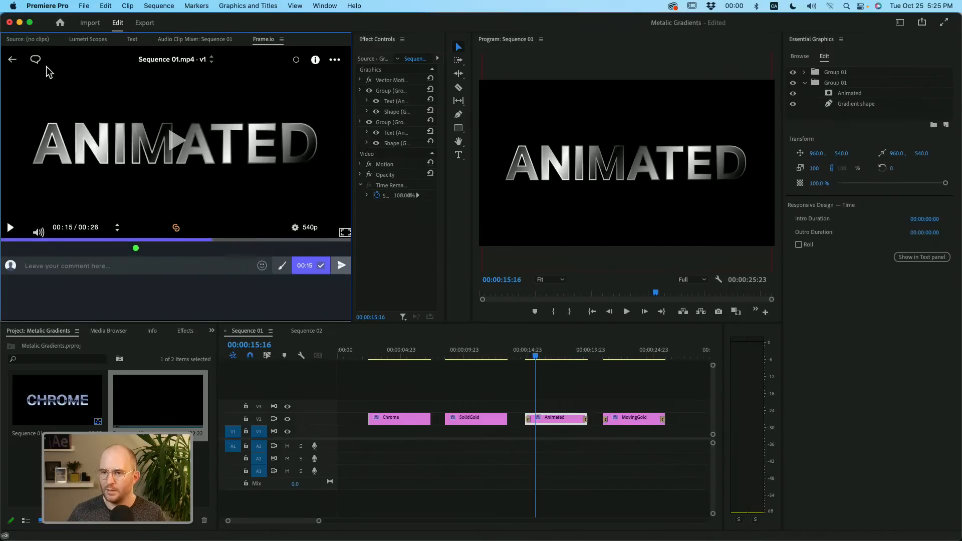
# - Return to the New in Pr file list and view the Project Members invitation options without adding anyone
pyautogui.click(12, 60)
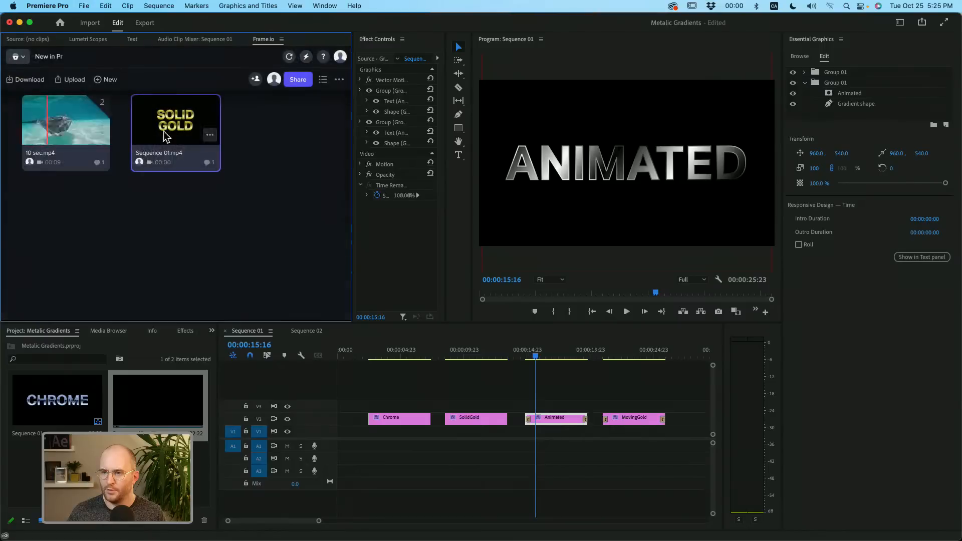
pyautogui.click(256, 82)
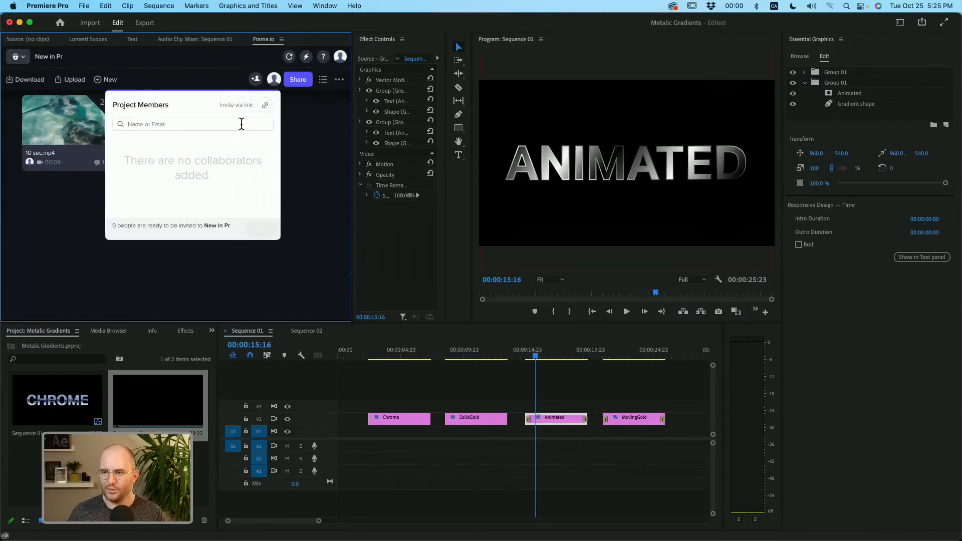
pyautogui.click(296, 119)
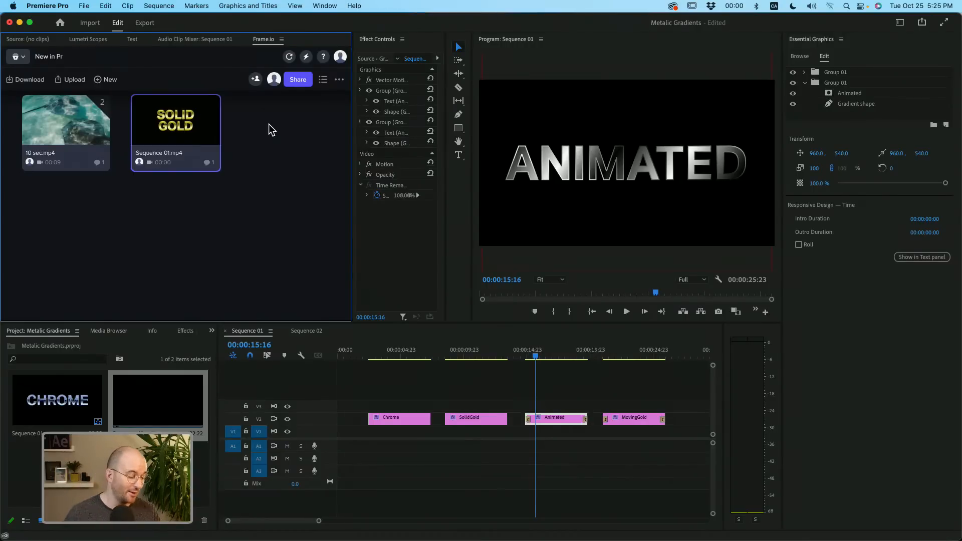